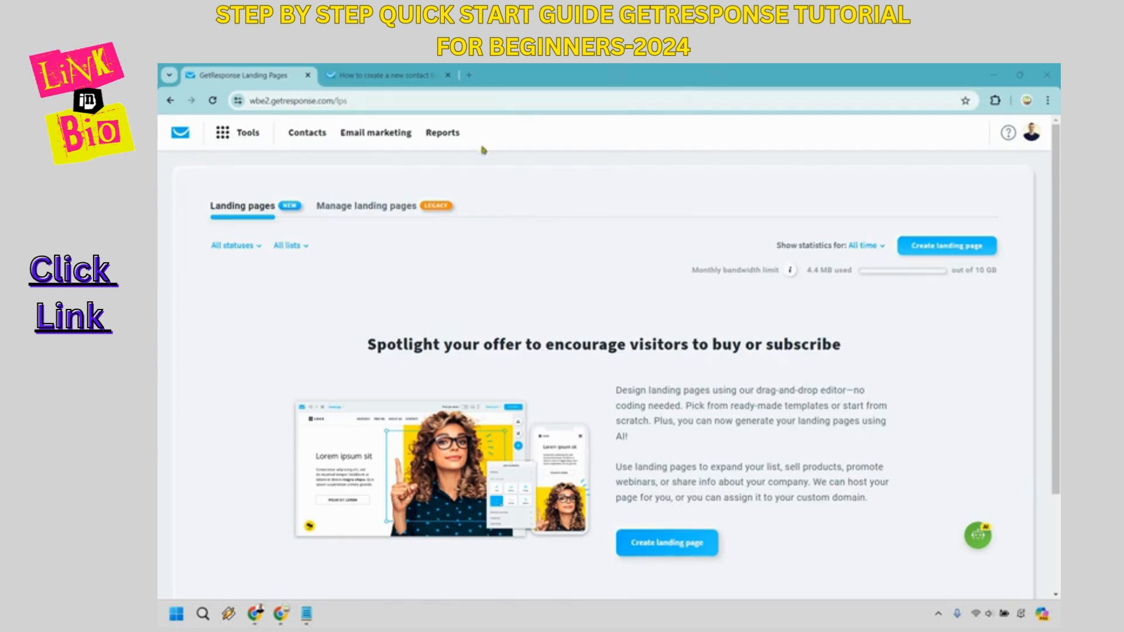
Review the help article on creating a new contact list, then close its browser tab.
{"action": "left_click", "coordinate": [232, 140]}
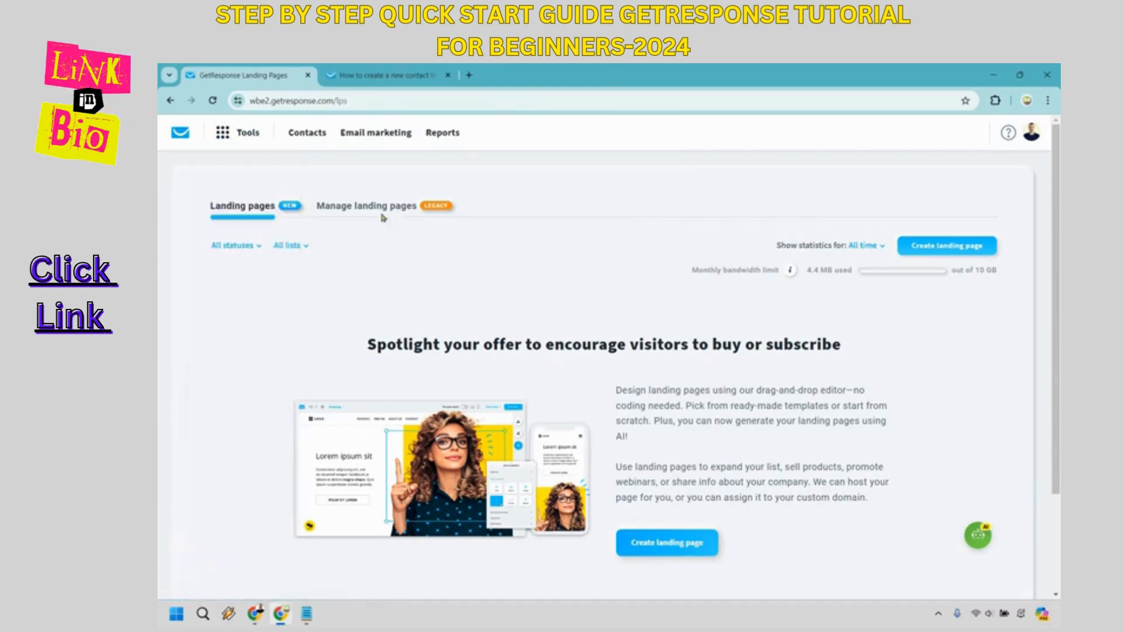
{"action": "left_click", "coordinate": [389, 75]}
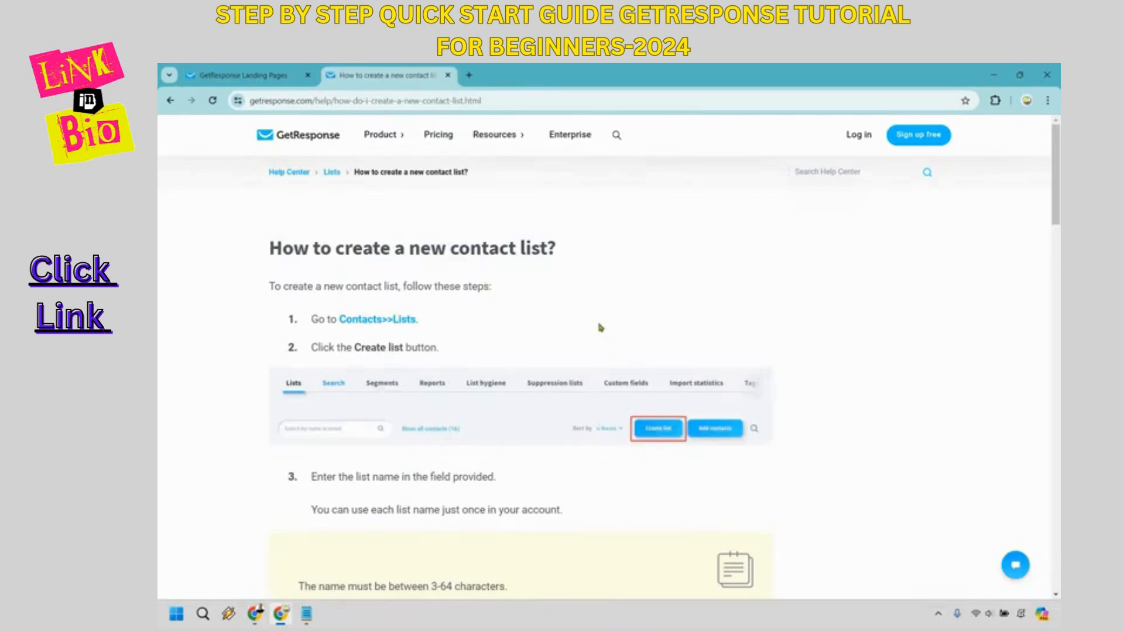
{"action": "scroll", "coordinate": [527, 398], "scroll_direction": "down", "scroll_amount": 4}
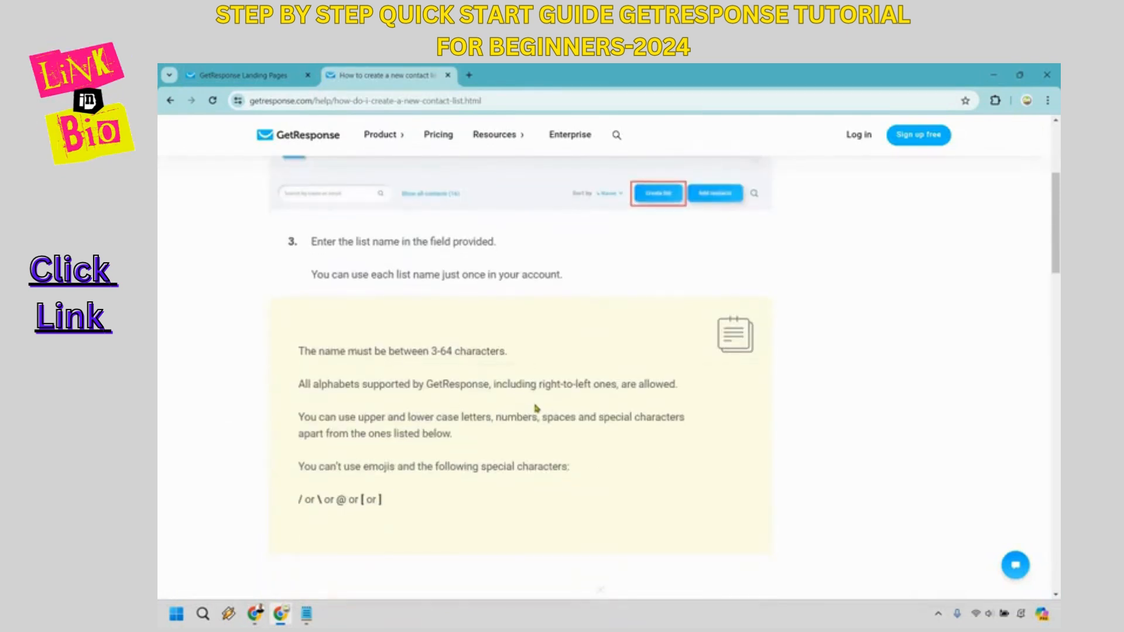
{"action": "left_click", "coordinate": [251, 73]}
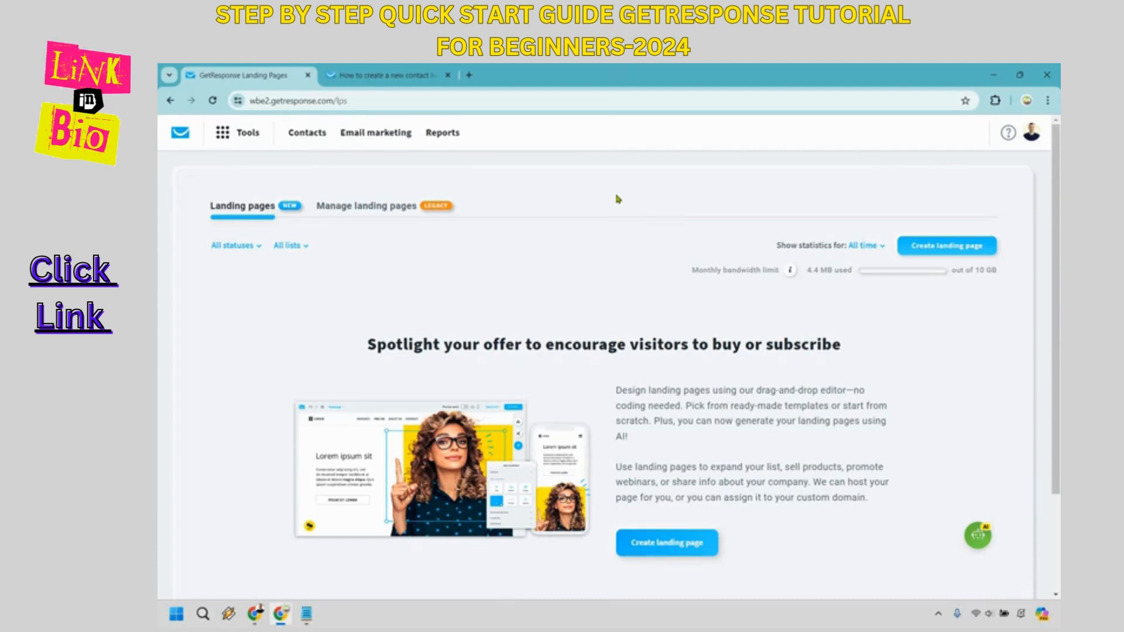
{"action": "left_click", "coordinate": [447, 76]}
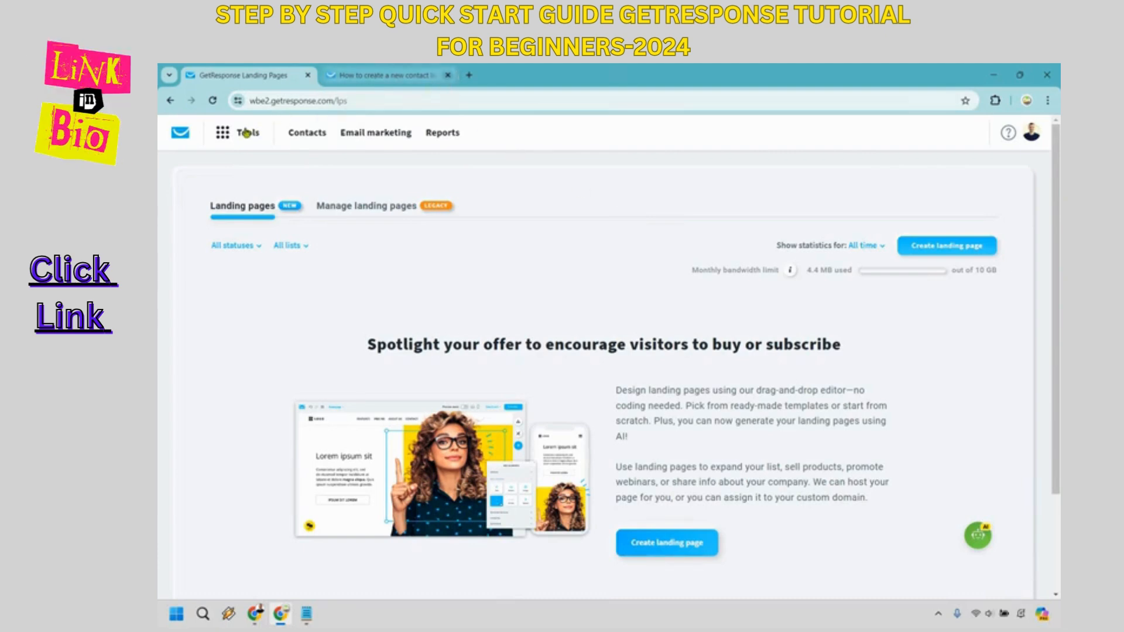
Start a new landing page and choose to build it from a ready-made template.
{"action": "left_click", "coordinate": [242, 133]}
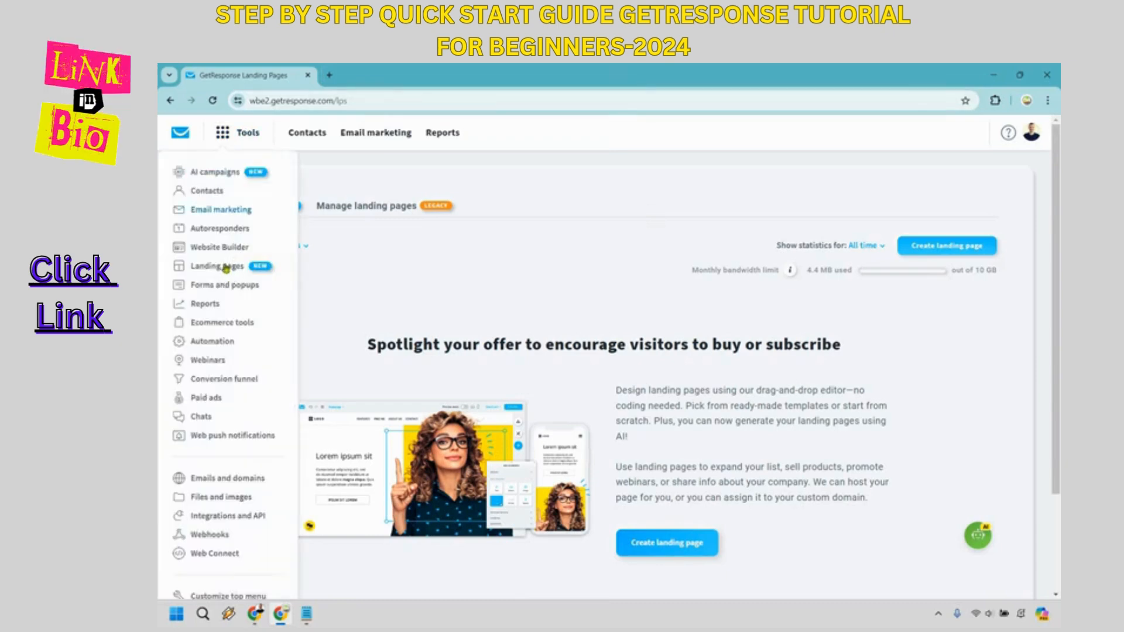
{"action": "left_click", "coordinate": [952, 247]}
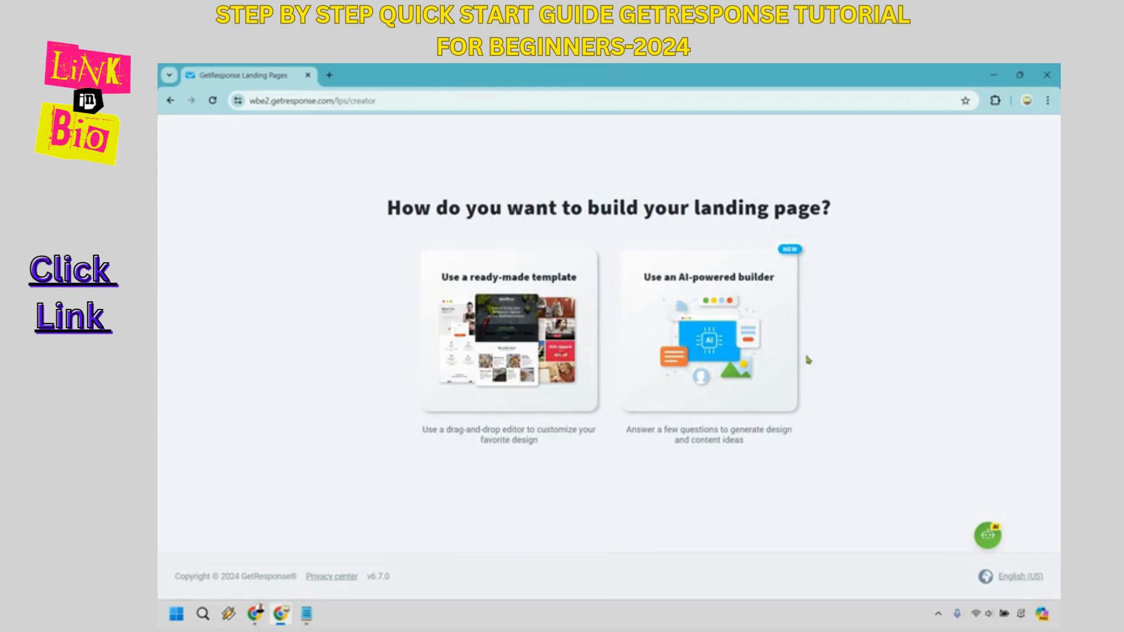
{"action": "left_click", "coordinate": [744, 273]}
{"action": "left_click", "coordinate": [496, 330]}
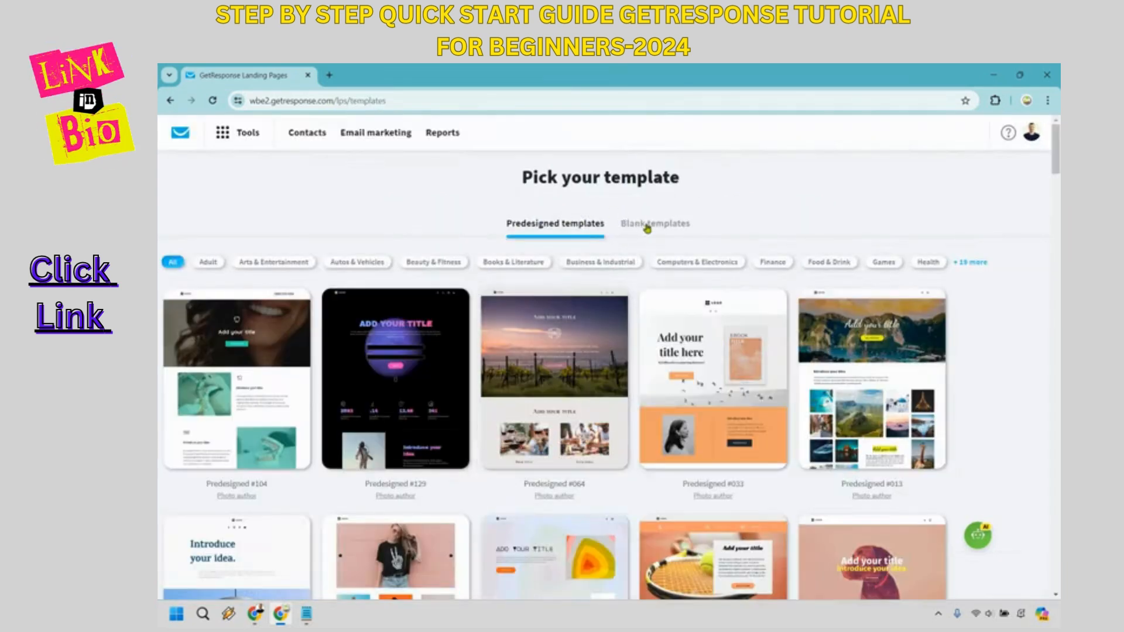
Browse the blank templates and use Blank template #5 for the landing page.
{"action": "left_click", "coordinate": [647, 225]}
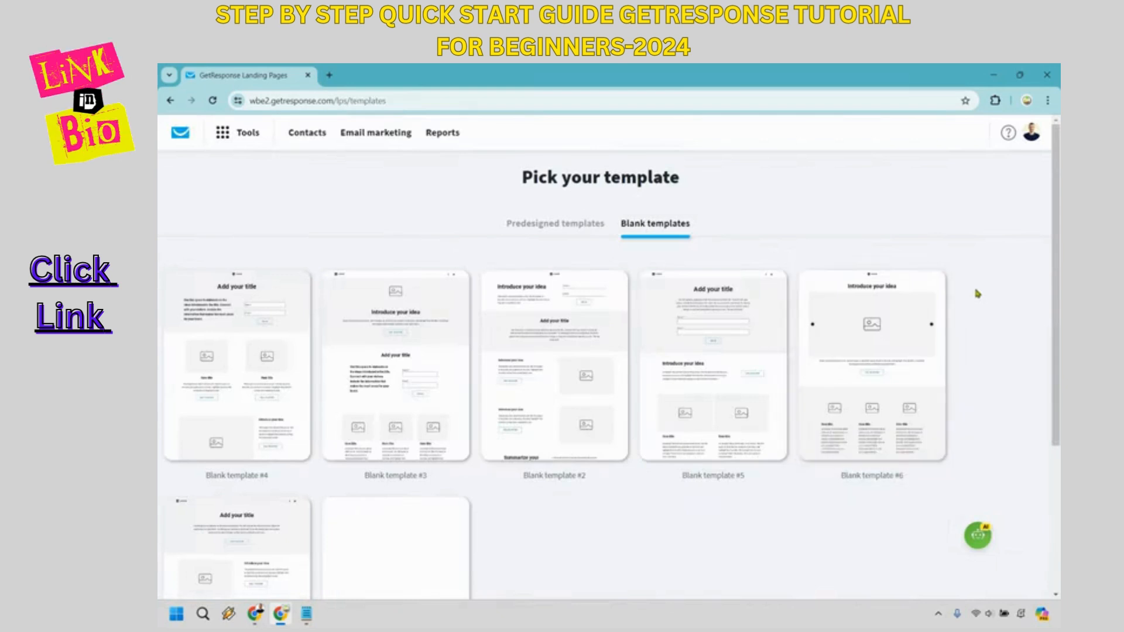
{"action": "scroll", "coordinate": [976, 293], "scroll_direction": "down", "scroll_amount": 2}
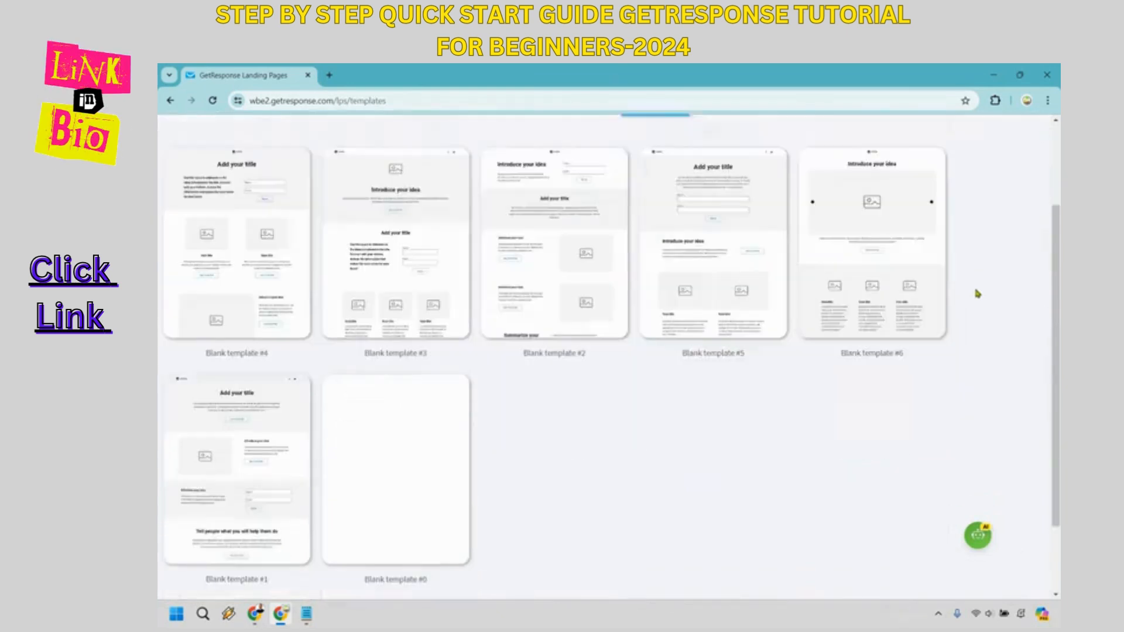
{"action": "scroll", "coordinate": [976, 292], "scroll_direction": "up", "scroll_amount": 2}
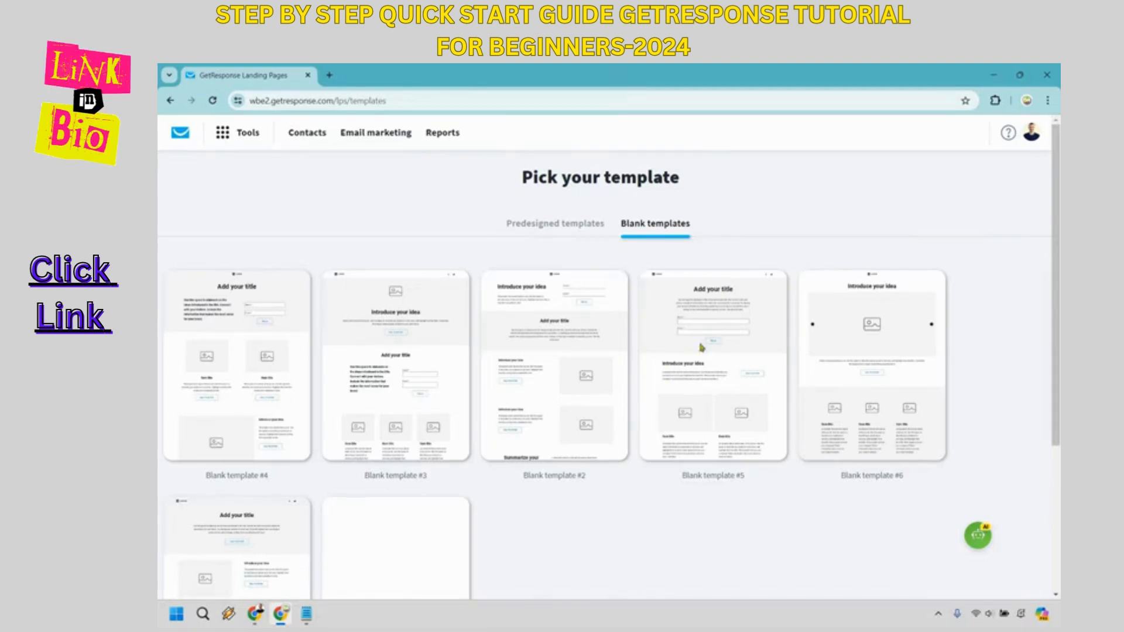
{"action": "mouse_move", "coordinate": [701, 343]}
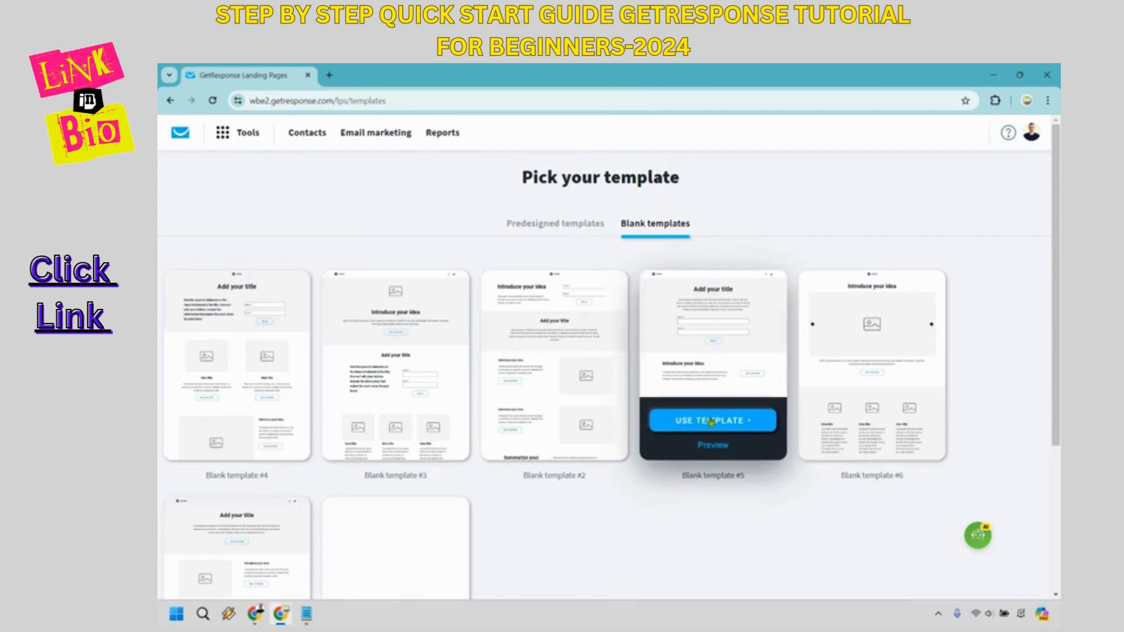
{"action": "left_click", "coordinate": [711, 422]}
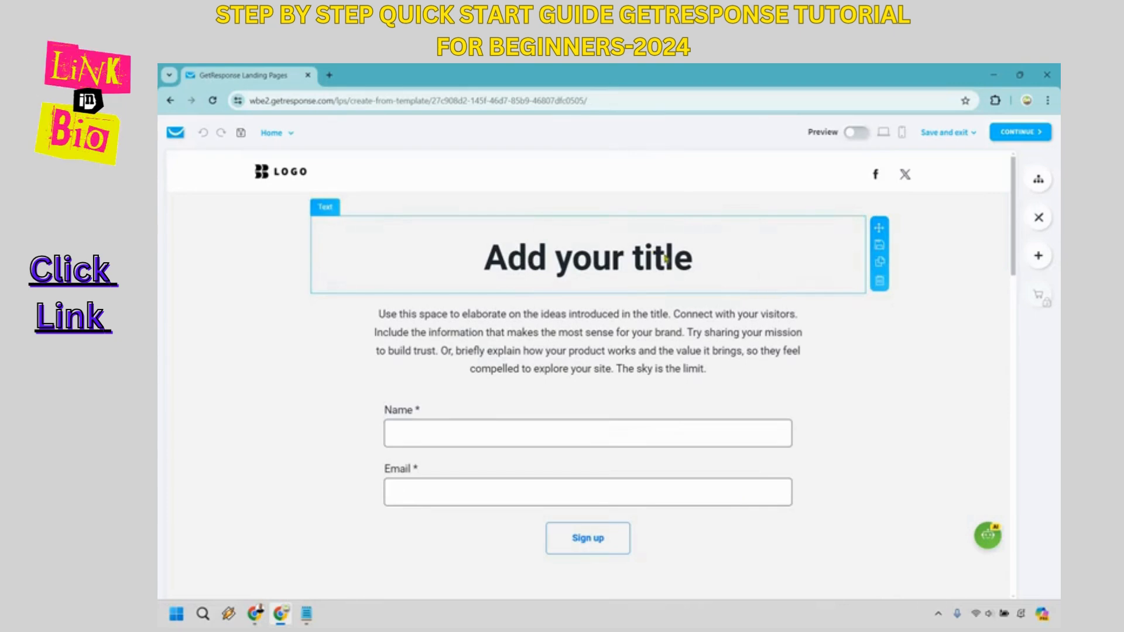
Delete all the content sections between the signup form section and the footer.
{"action": "scroll", "coordinate": [666, 260], "scroll_direction": "down", "scroll_amount": 7}
{"action": "scroll", "coordinate": [934, 387], "scroll_direction": "up", "scroll_amount": 3}
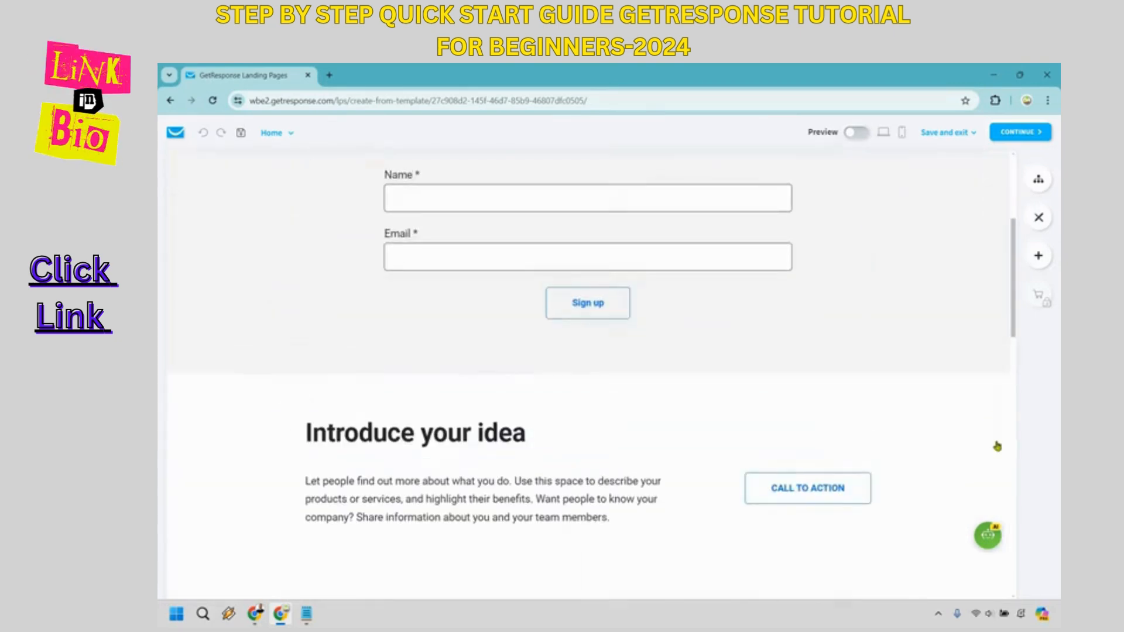
{"action": "scroll", "coordinate": [929, 346], "scroll_direction": "down", "scroll_amount": 6}
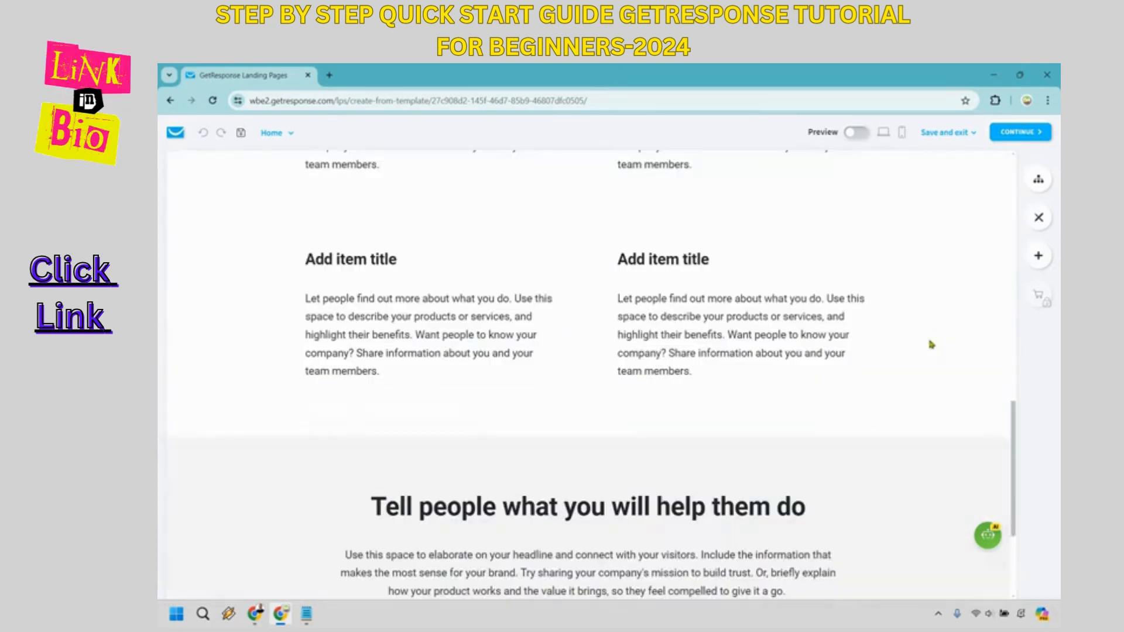
{"action": "scroll", "coordinate": [927, 351], "scroll_direction": "up", "scroll_amount": 4}
{"action": "scroll", "coordinate": [971, 448], "scroll_direction": "up", "scroll_amount": 5}
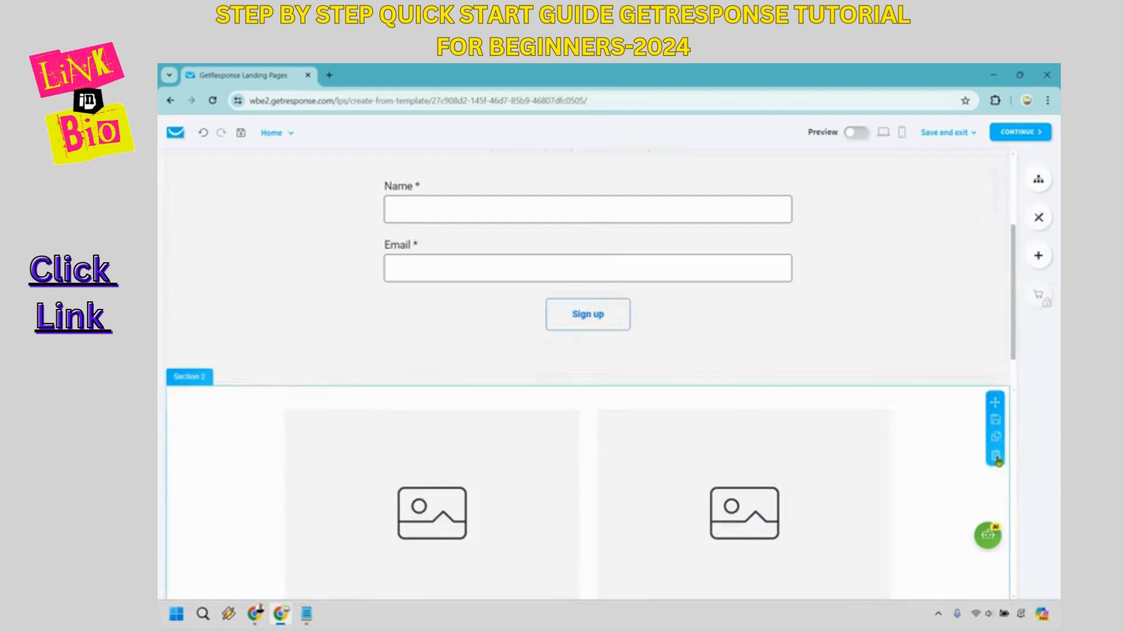
{"action": "scroll", "coordinate": [937, 351], "scroll_direction": "down", "scroll_amount": 3}
{"action": "scroll", "coordinate": [989, 386], "scroll_direction": "up", "scroll_amount": 2}
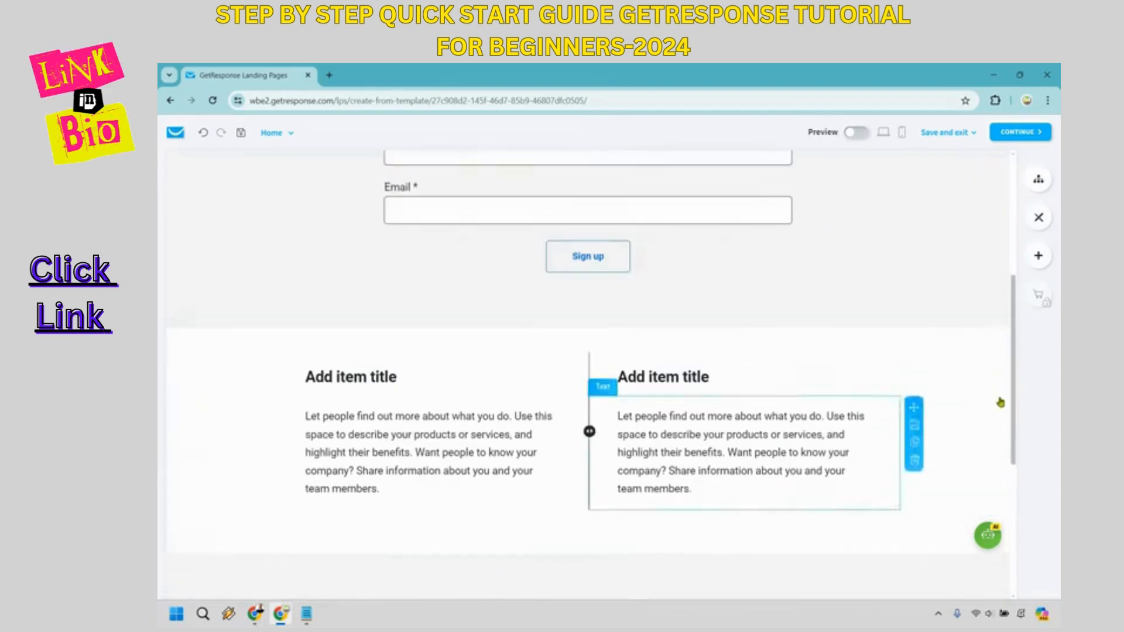
{"action": "scroll", "coordinate": [913, 302], "scroll_direction": "down", "scroll_amount": 8}
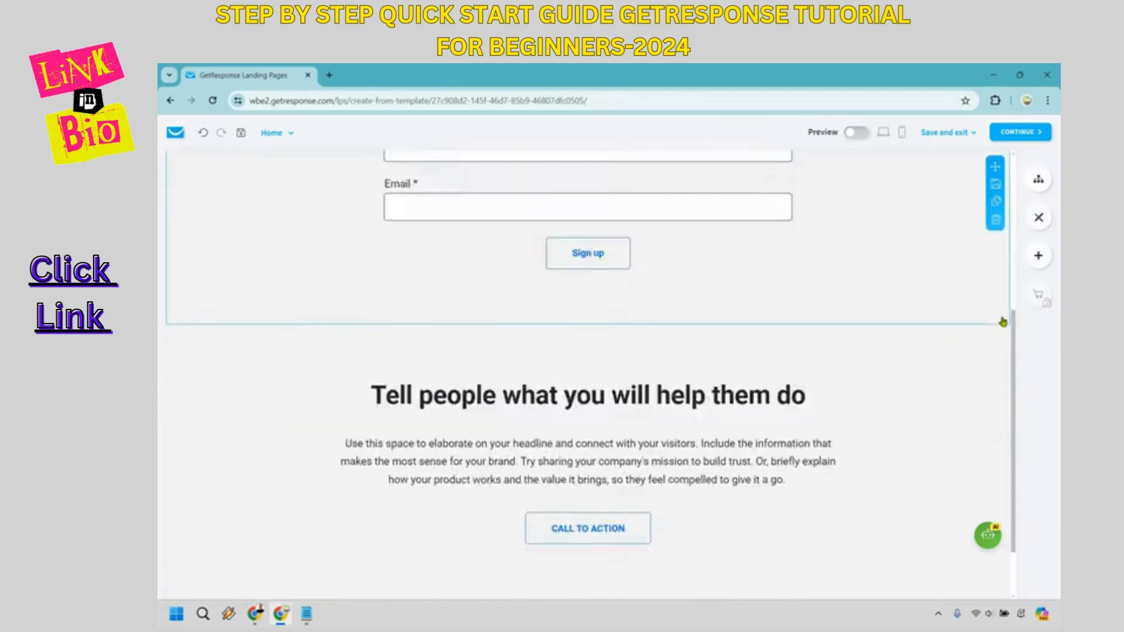
{"action": "scroll", "coordinate": [924, 317], "scroll_direction": "up", "scroll_amount": 10}
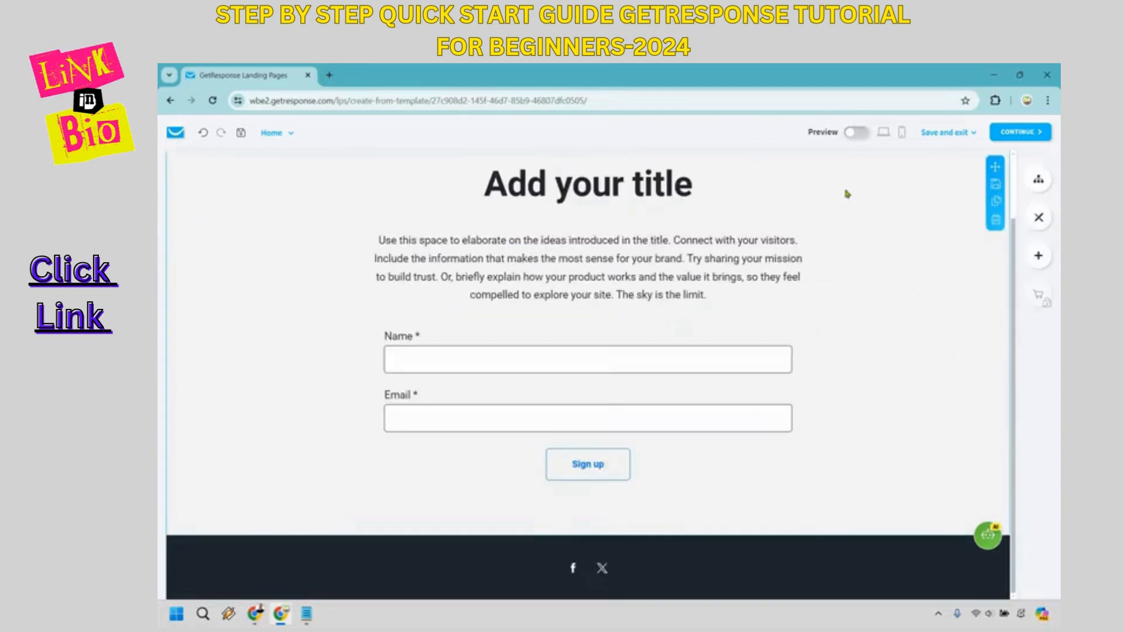
Delete the social media block from the page header.
{"action": "scroll", "coordinate": [845, 193], "scroll_direction": "up", "scroll_amount": 1}
{"action": "mouse_move", "coordinate": [890, 177]}
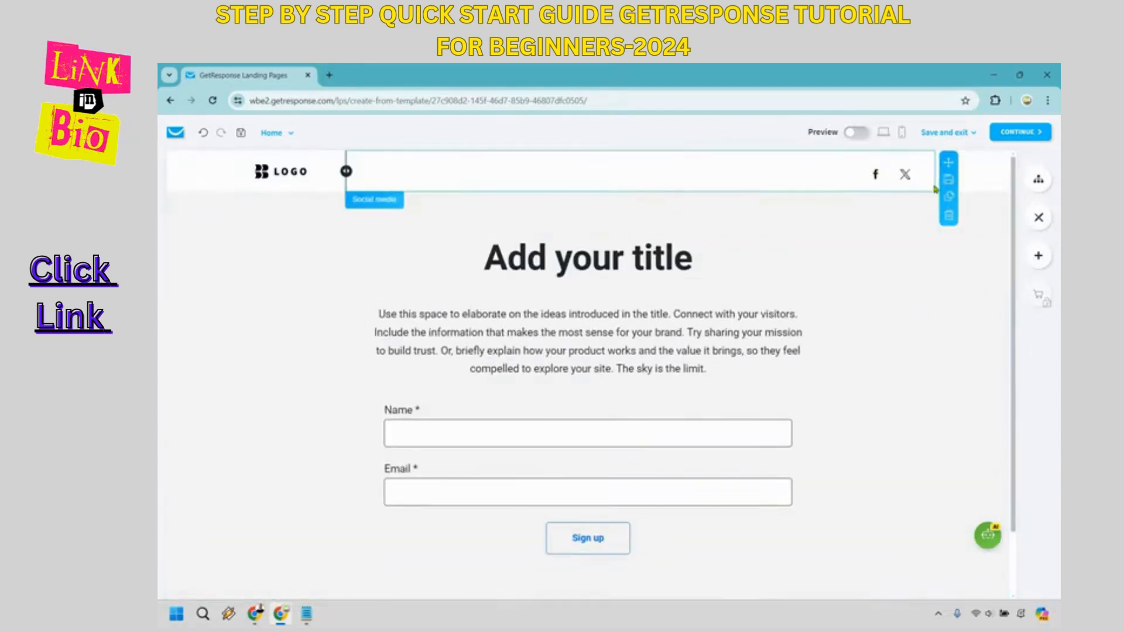
{"action": "left_click", "coordinate": [950, 218]}
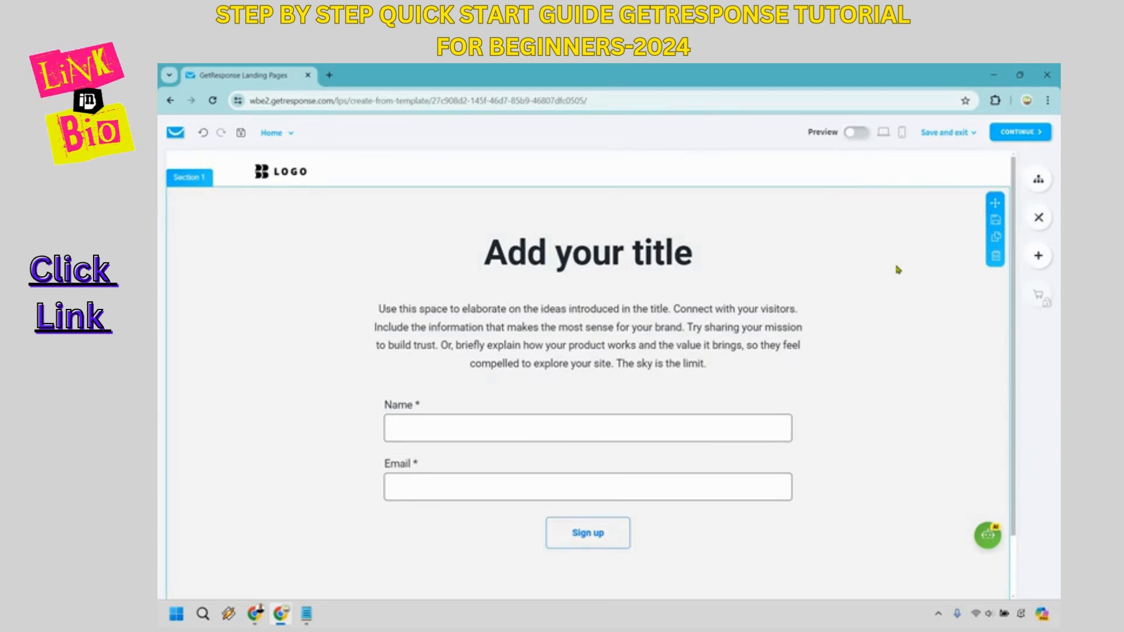
Replace the placeholder header logo with the Marketing Island logo from the account's own files.
{"action": "left_click", "coordinate": [275, 173]}
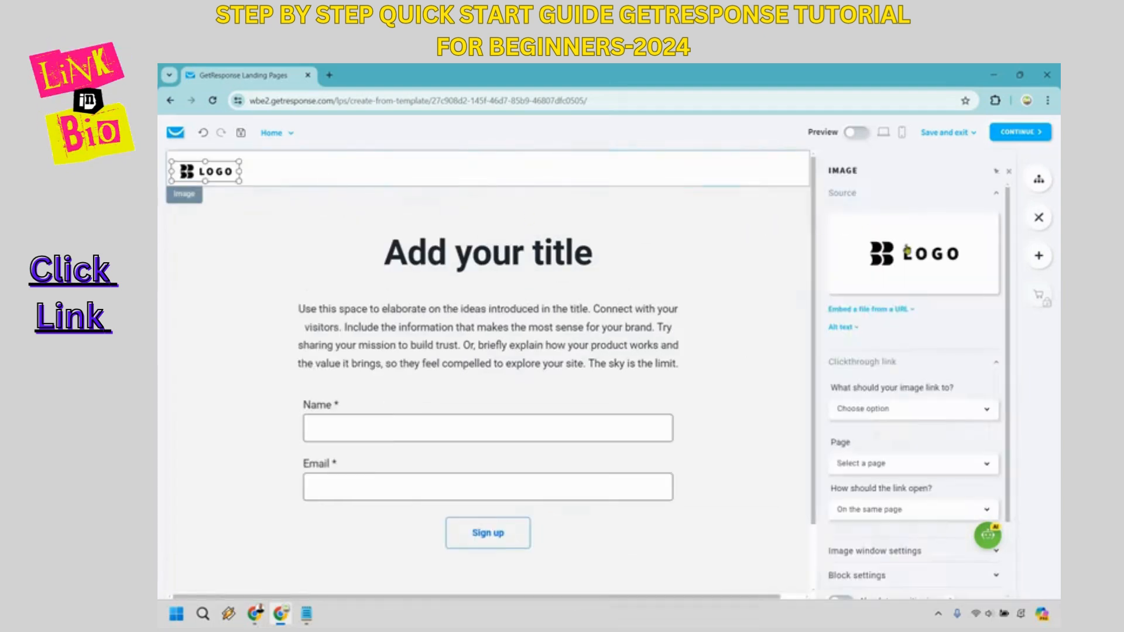
{"action": "left_click", "coordinate": [913, 257]}
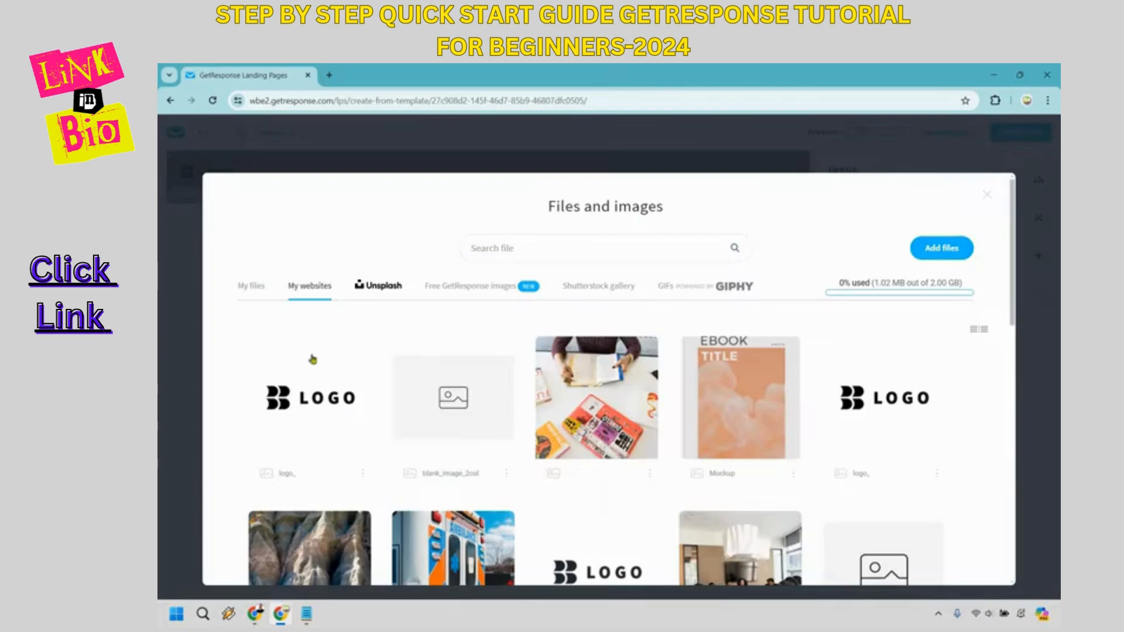
{"action": "left_click", "coordinate": [251, 285]}
{"action": "left_click", "coordinate": [316, 409]}
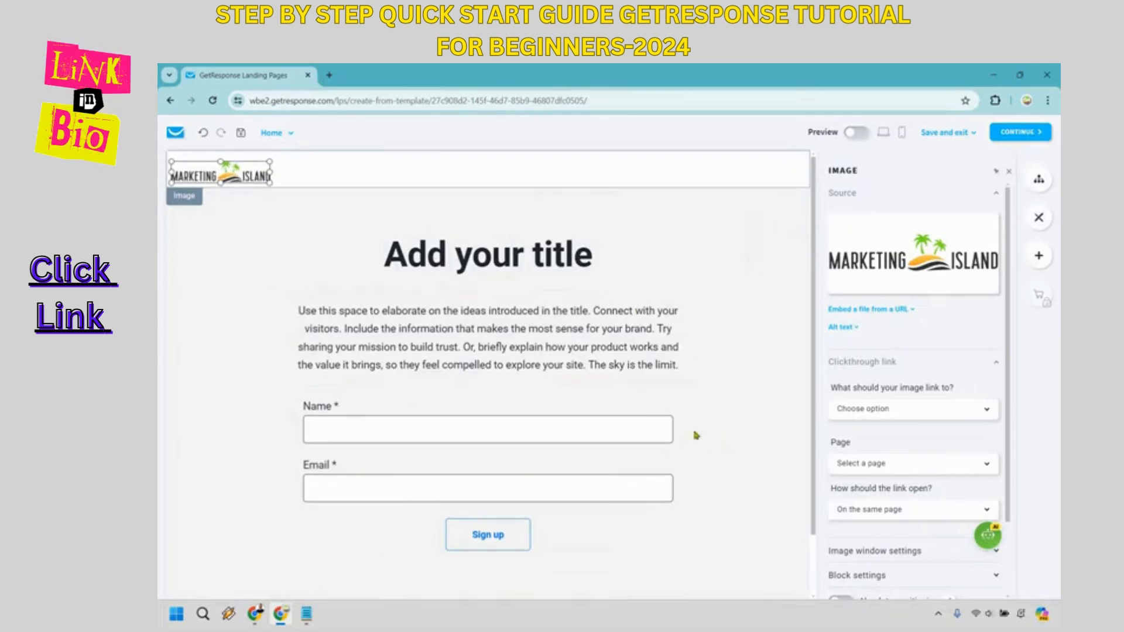
Remove the name field from the signup form so that it only asks for an email.
{"action": "left_click", "coordinate": [648, 431]}
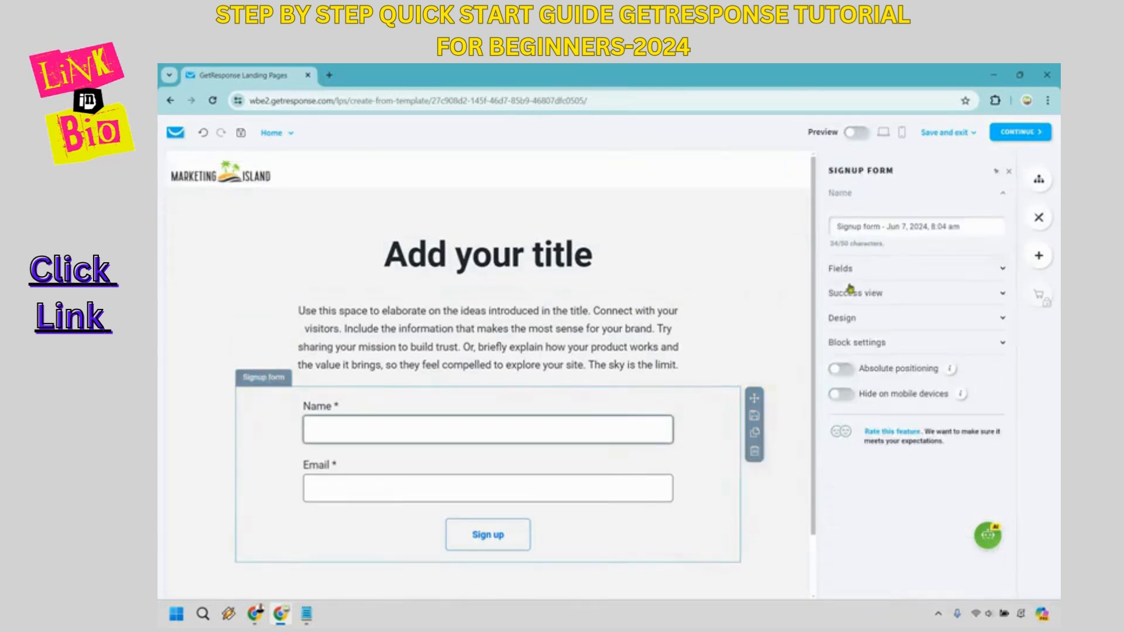
{"action": "left_click", "coordinate": [883, 278]}
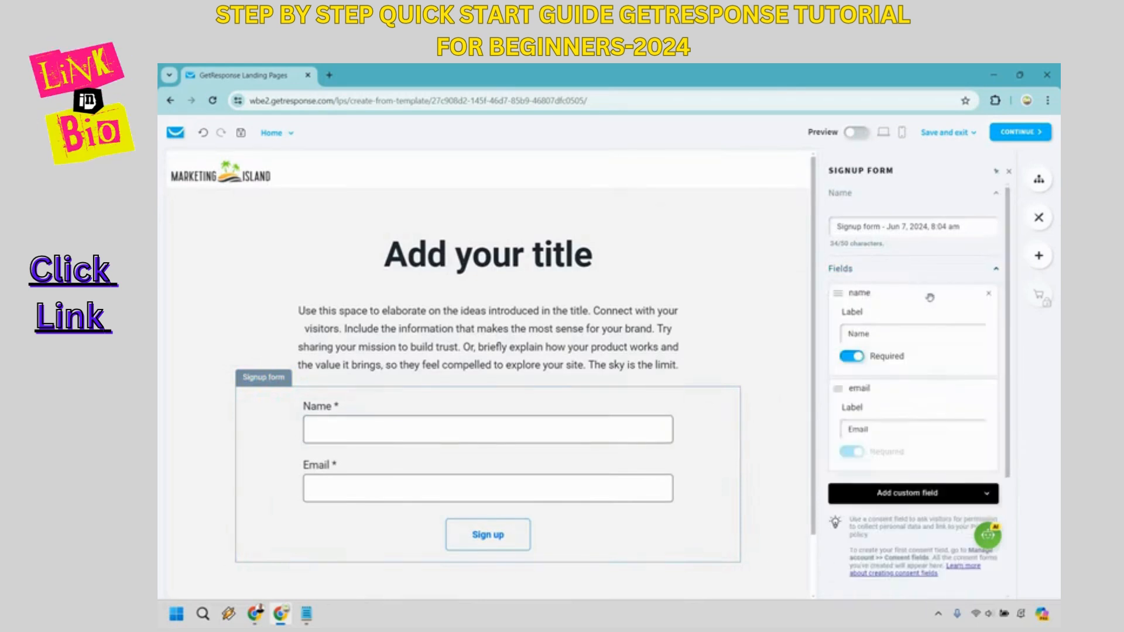
{"action": "left_click", "coordinate": [989, 294]}
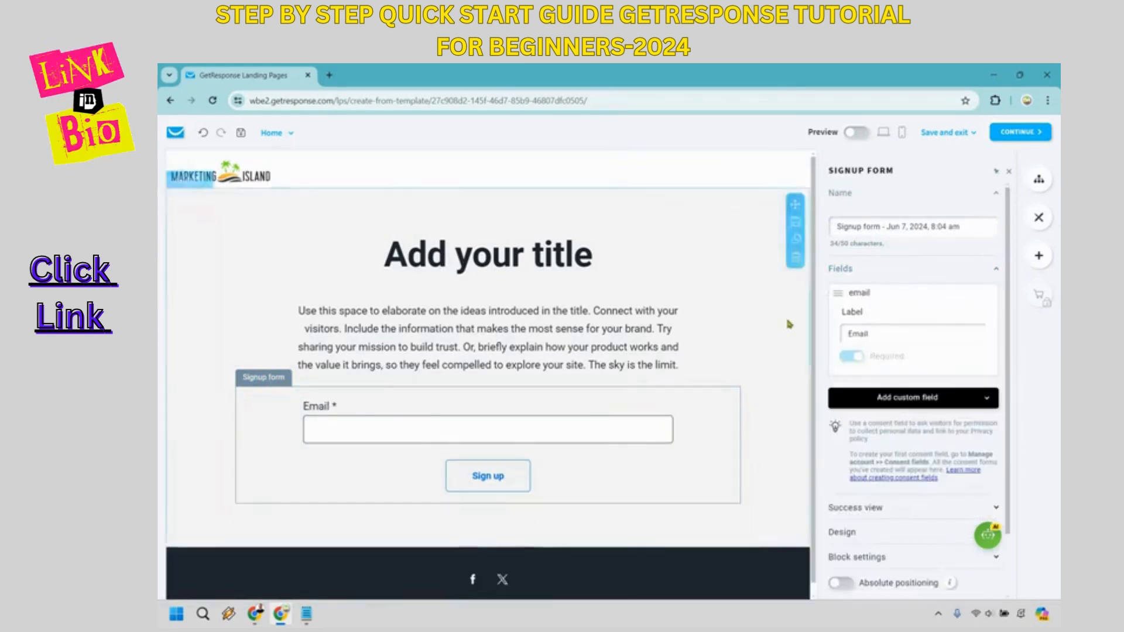
{"action": "left_click", "coordinate": [698, 288]}
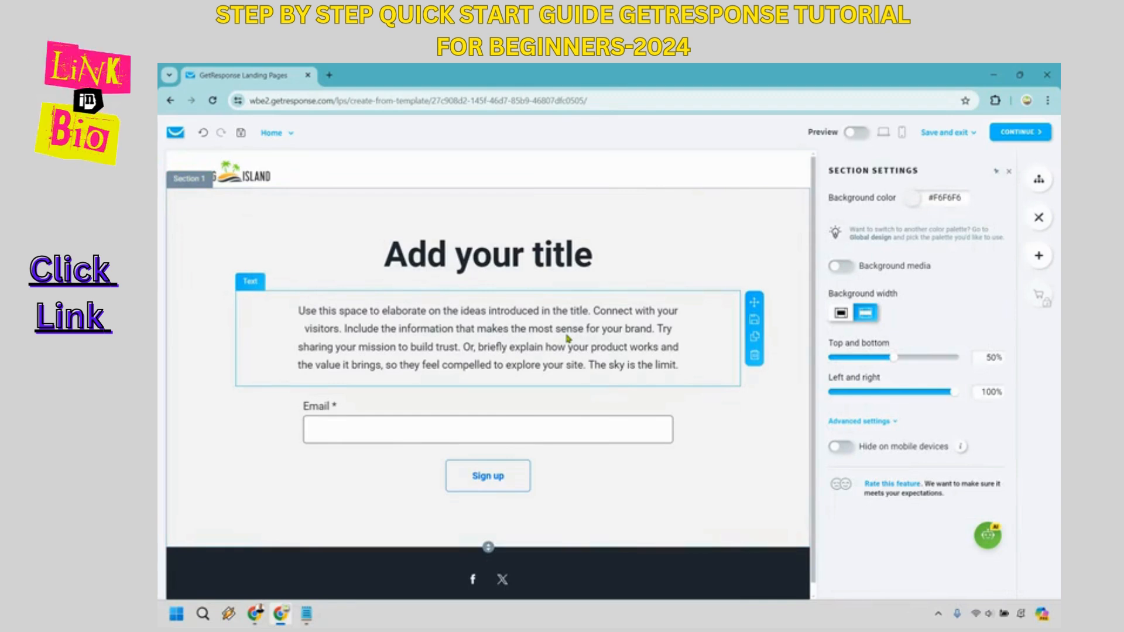
Duplicate the description text block, move the copy above the title, and replace its text with "Free X".
{"action": "left_click", "coordinate": [754, 336]}
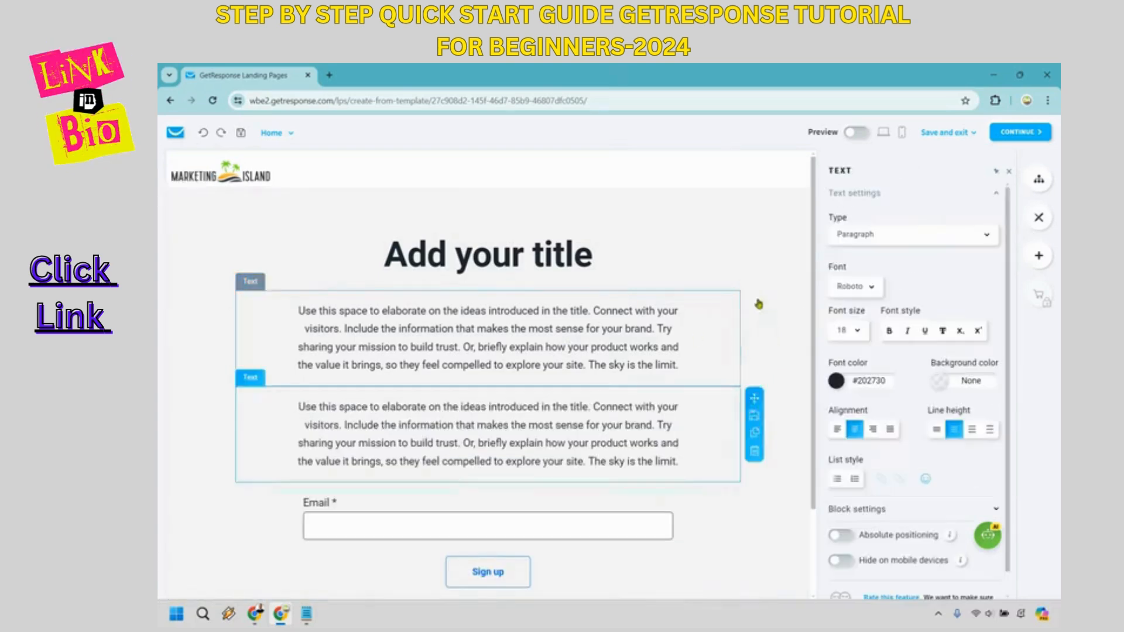
{"action": "left_click_drag", "start_coordinate": [754, 302], "coordinate": [603, 270]}
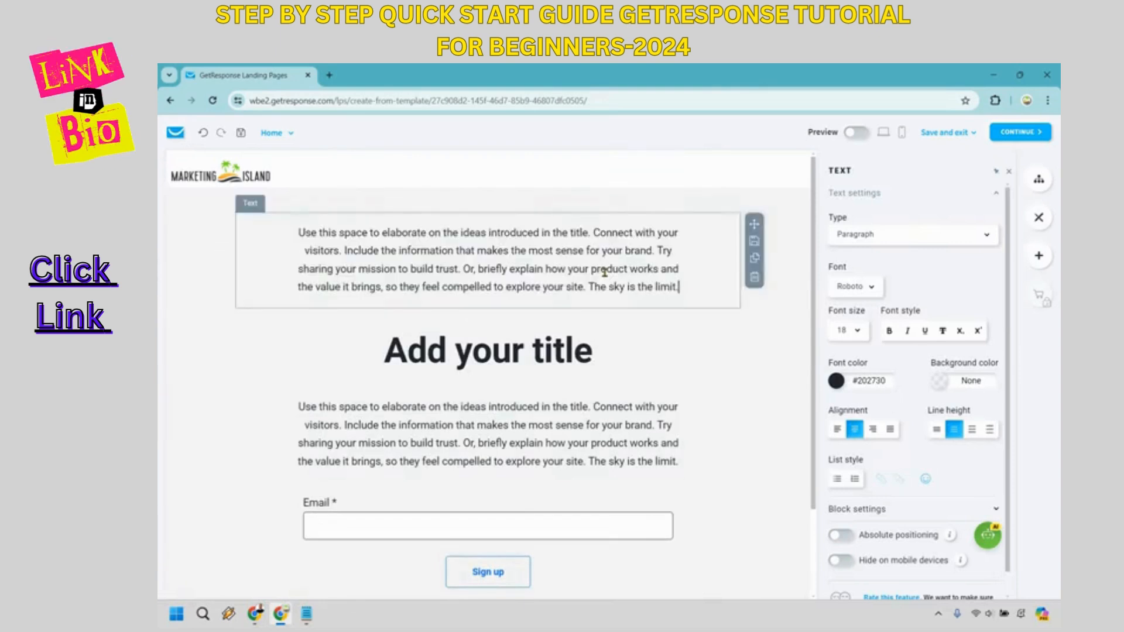
{"action": "triple_click", "coordinate": [605, 271]}
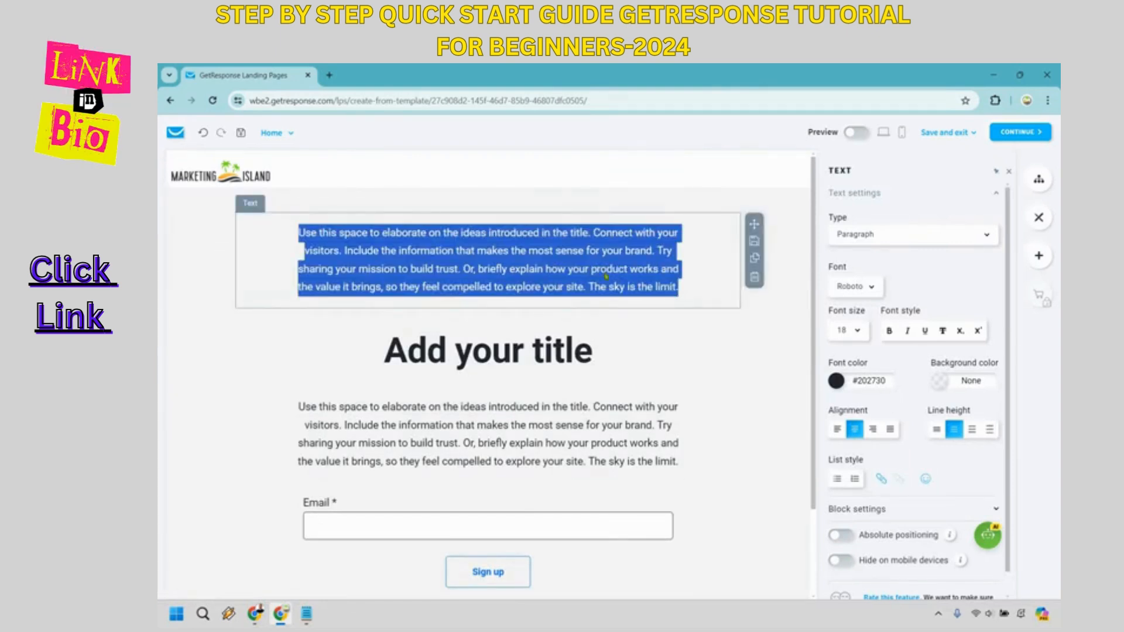
{"action": "type", "text": "Free X"}
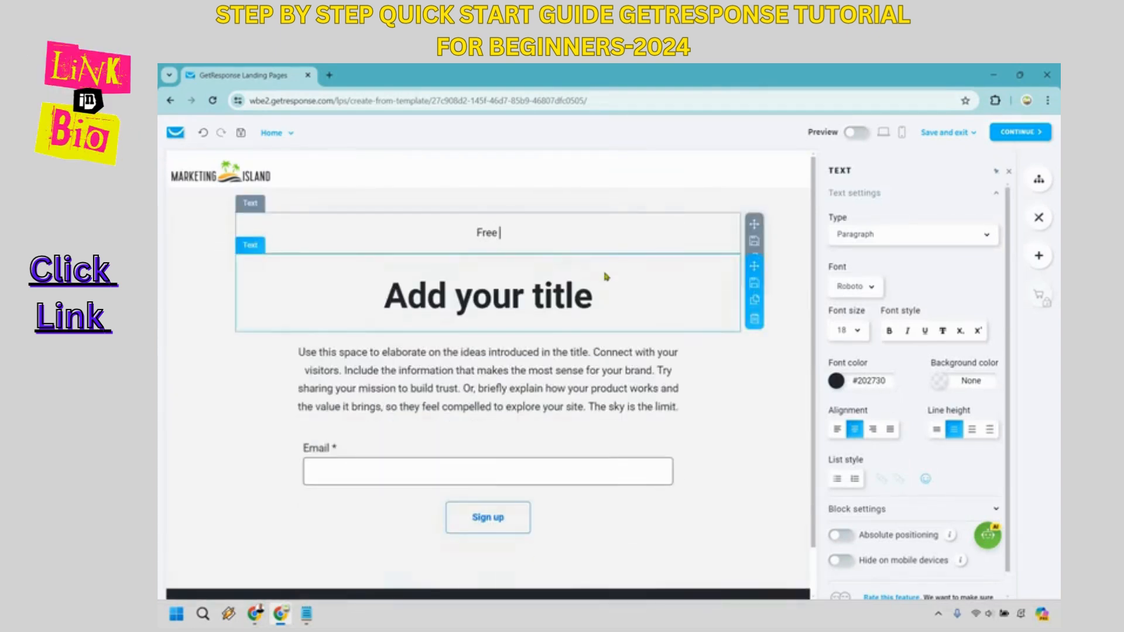
Replace the main title text with "How To Yay Without Boo".
{"action": "triple_click", "coordinate": [507, 304]}
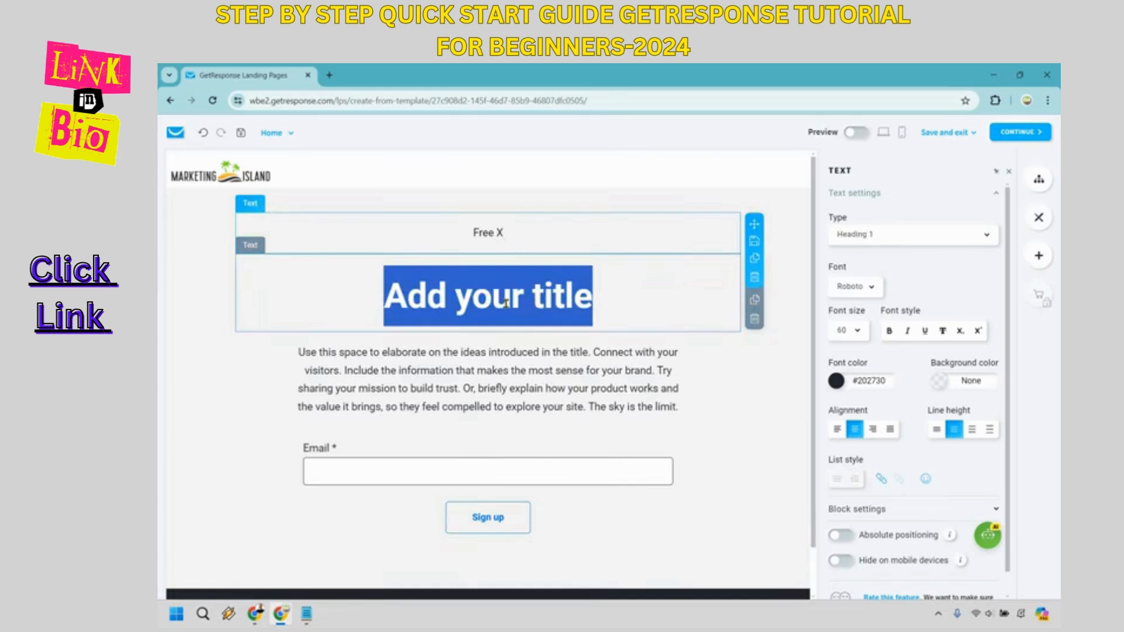
{"action": "type", "text": "Ho"}
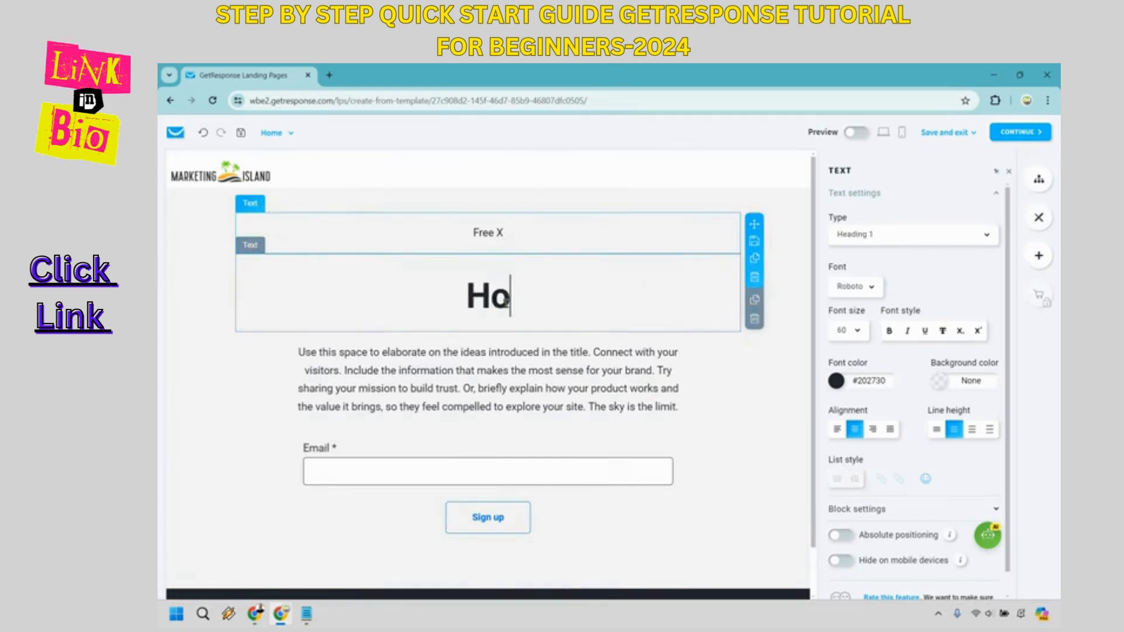
{"action": "type", "text": "w To Yay Without Boo"}
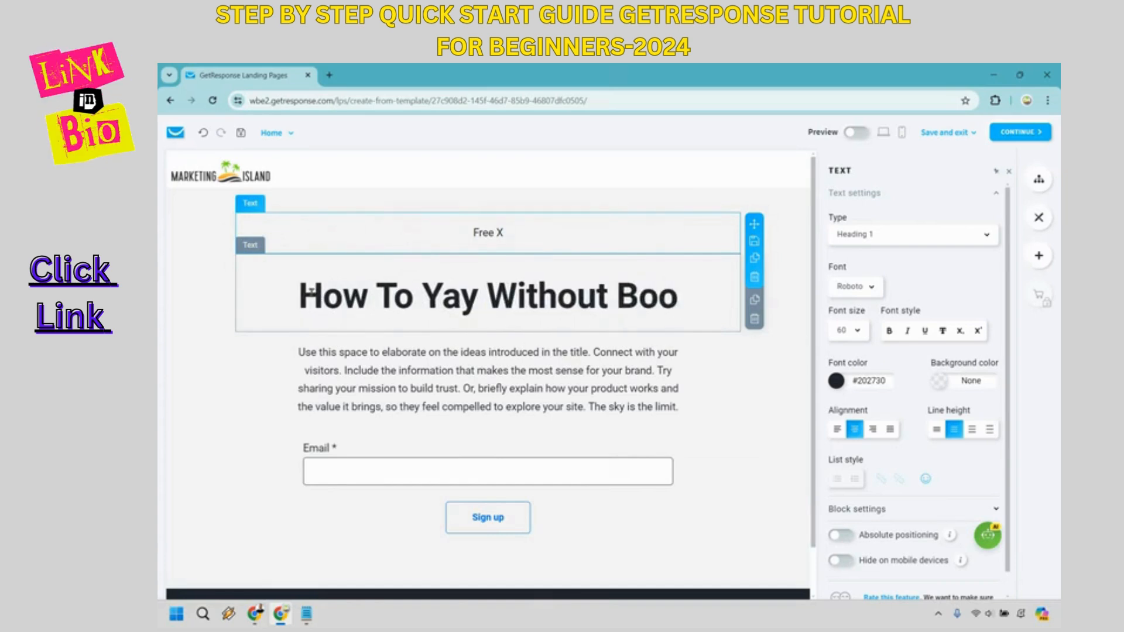
Enclose the words "Yay" and "Boo" in the main title in square brackets.
{"action": "left_click_drag", "start_coordinate": [298, 296], "coordinate": [674, 311]}
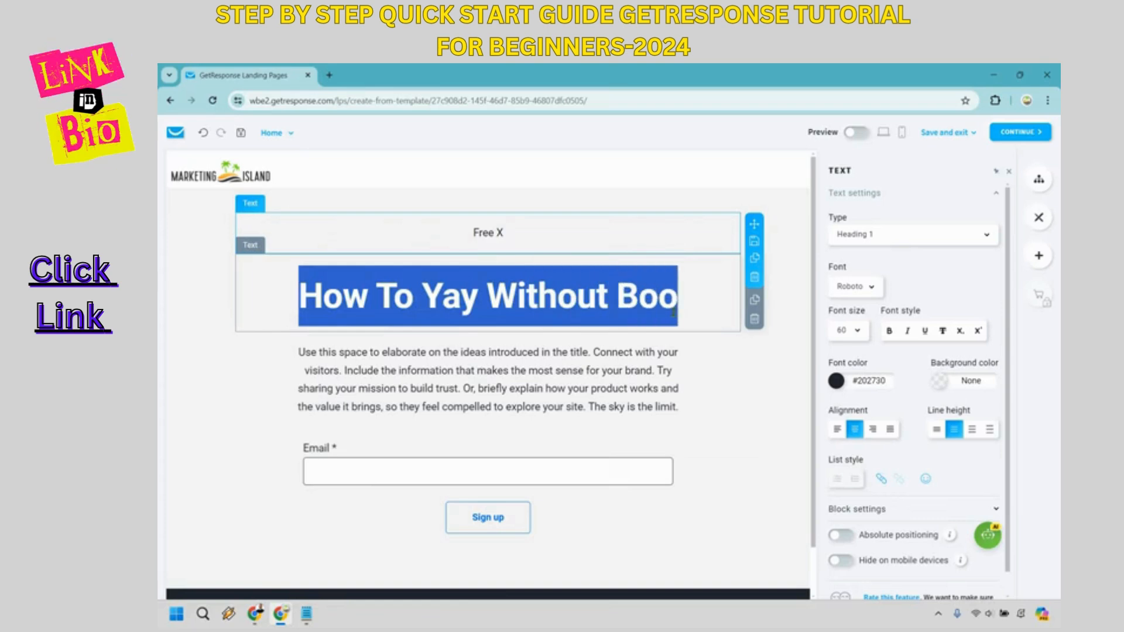
{"action": "left_click", "coordinate": [429, 297]}
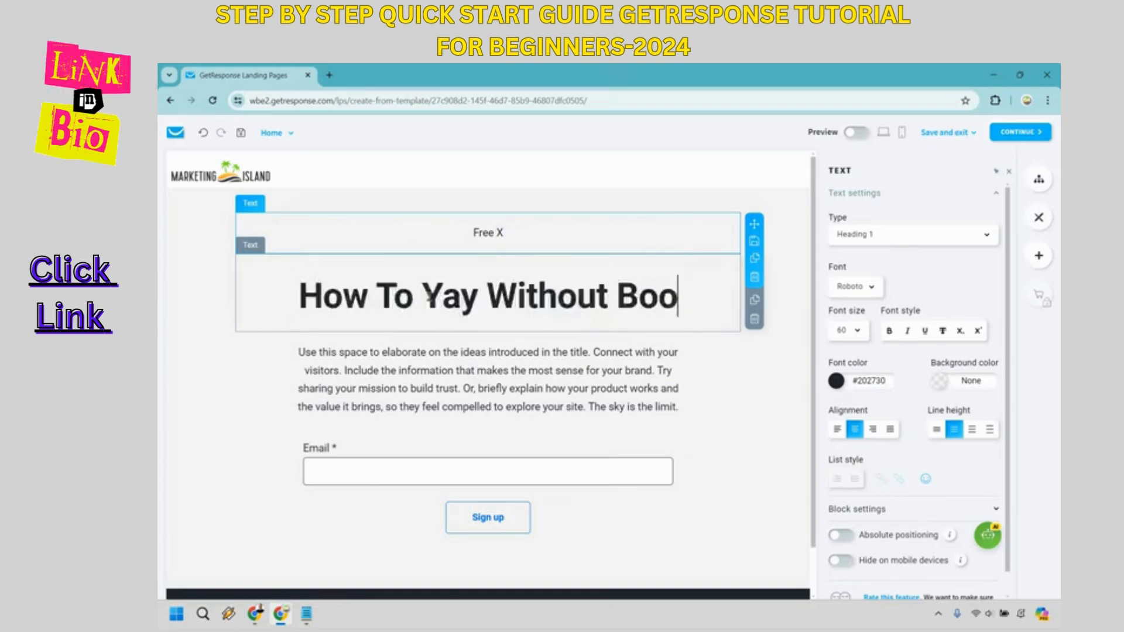
{"action": "left_click", "coordinate": [429, 297]}
{"action": "type", "text": "["}
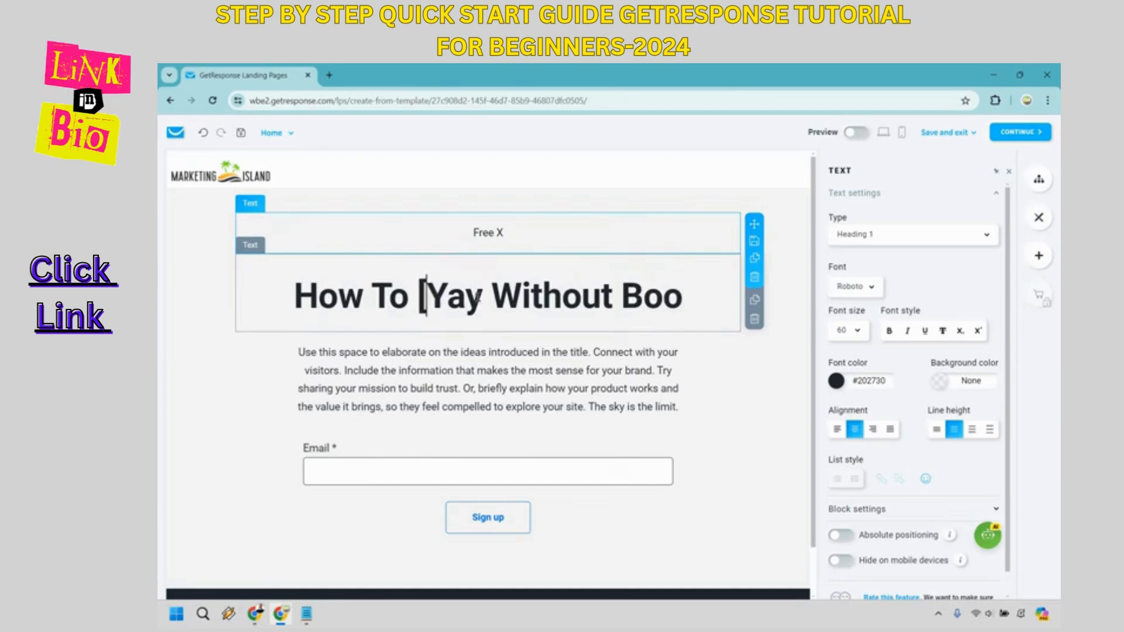
{"action": "left_click", "coordinate": [478, 298]}
{"action": "type", "text": "]"}
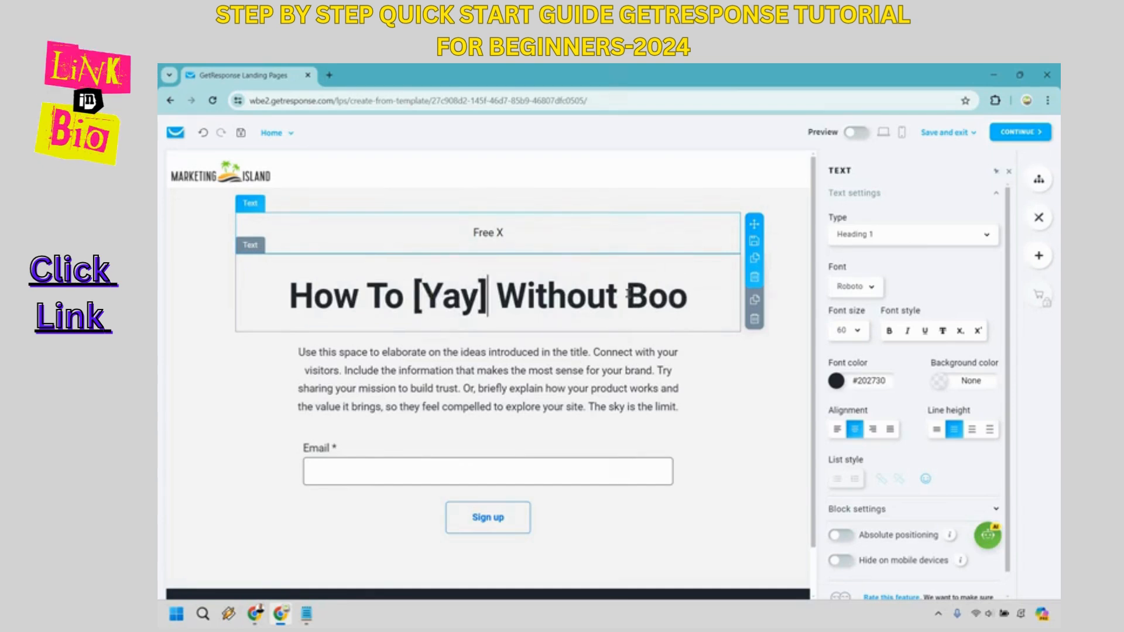
{"action": "left_click", "coordinate": [626, 297]}
{"action": "type", "text": "["}
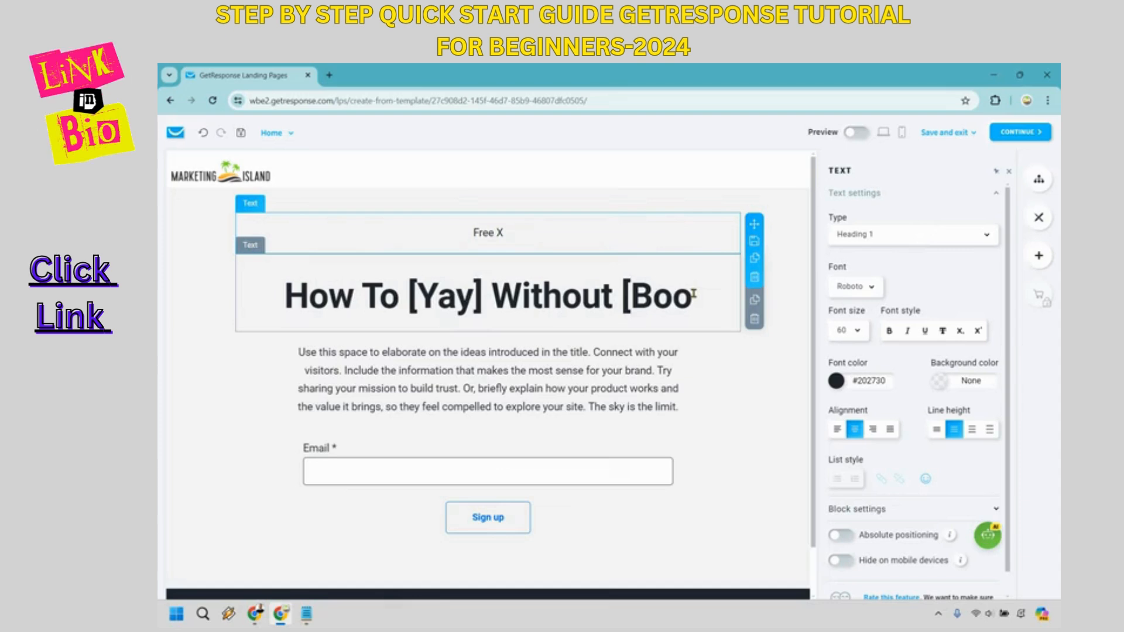
{"action": "left_click", "coordinate": [693, 294]}
{"action": "type", "text": "]"}
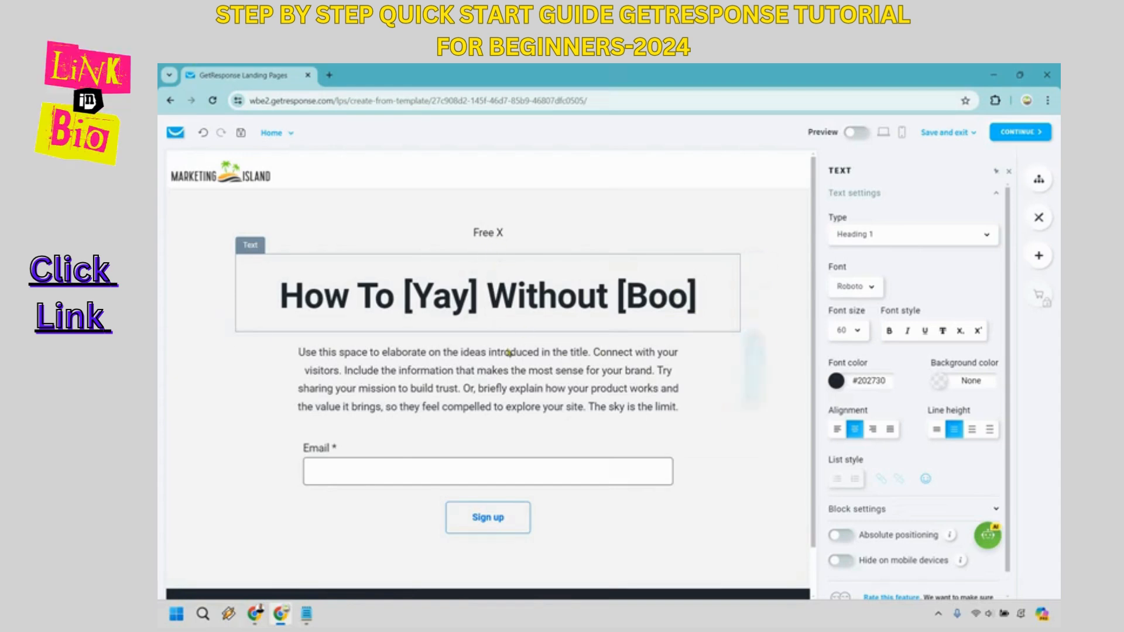
Replace the description text below the main title with "A Little Bit More (if needed)".
{"action": "triple_click", "coordinate": [516, 371]}
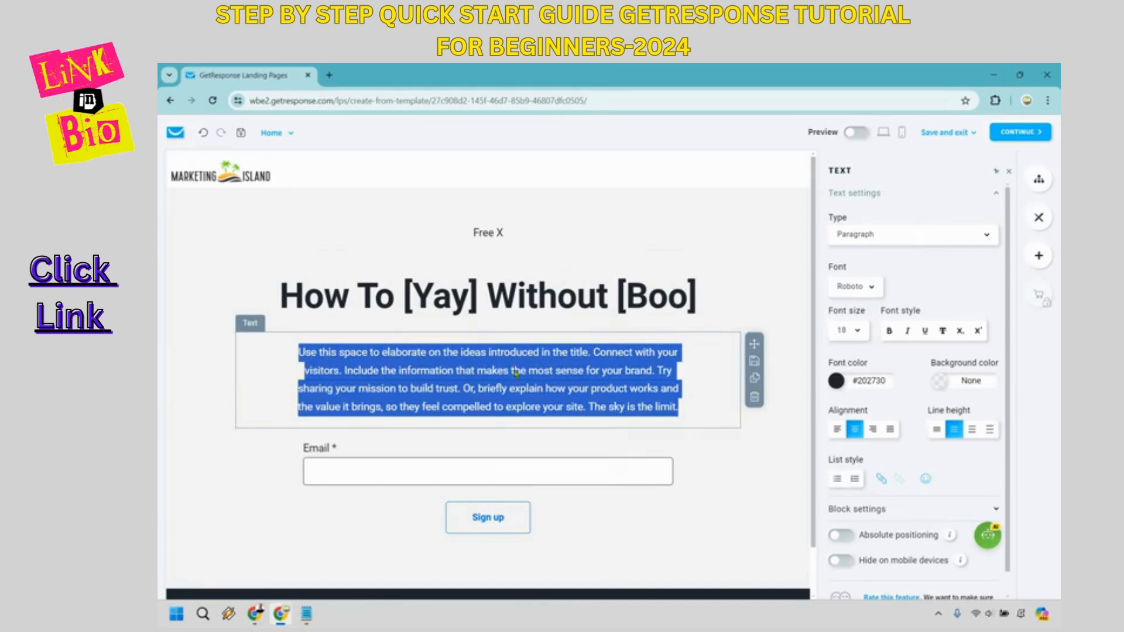
{"action": "type", "text": "A Little Bt"}
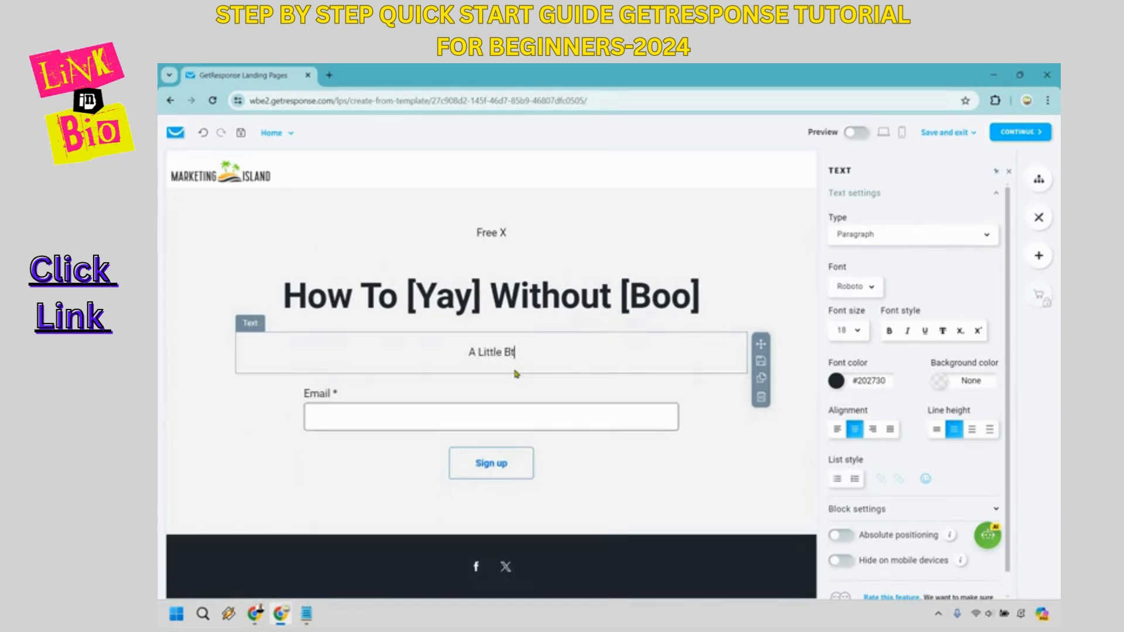
{"action": "key", "text": "BackSpace"}
{"action": "type", "text": "it More (if needed)"}
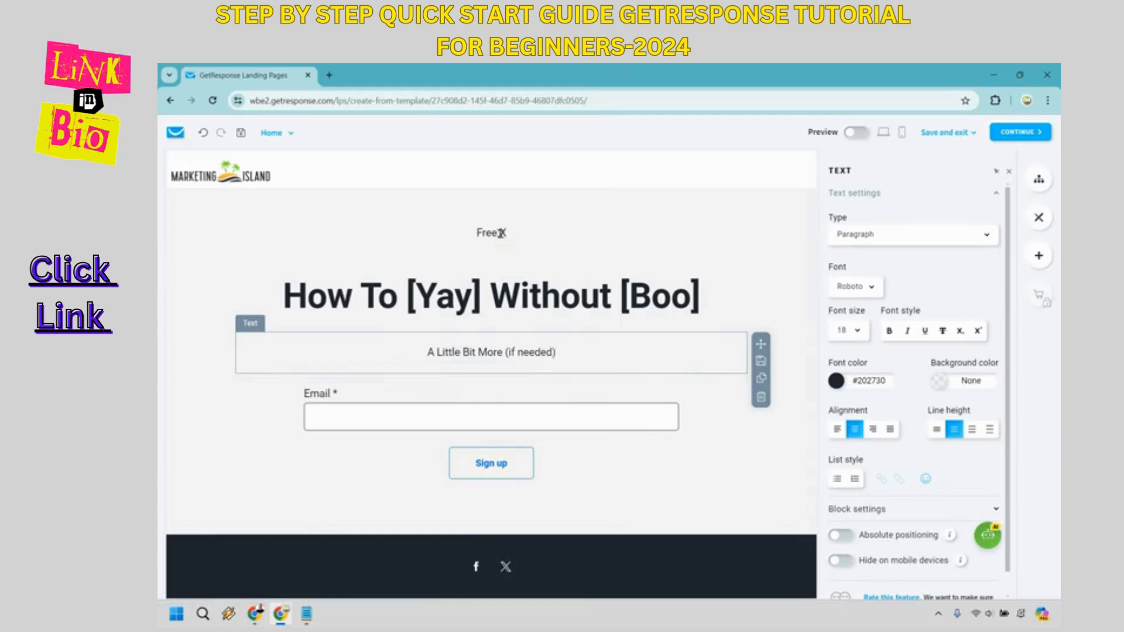
Change the short text above the main title to read "Free Cheatsheet Reveals:".
{"action": "left_click", "coordinate": [503, 233]}
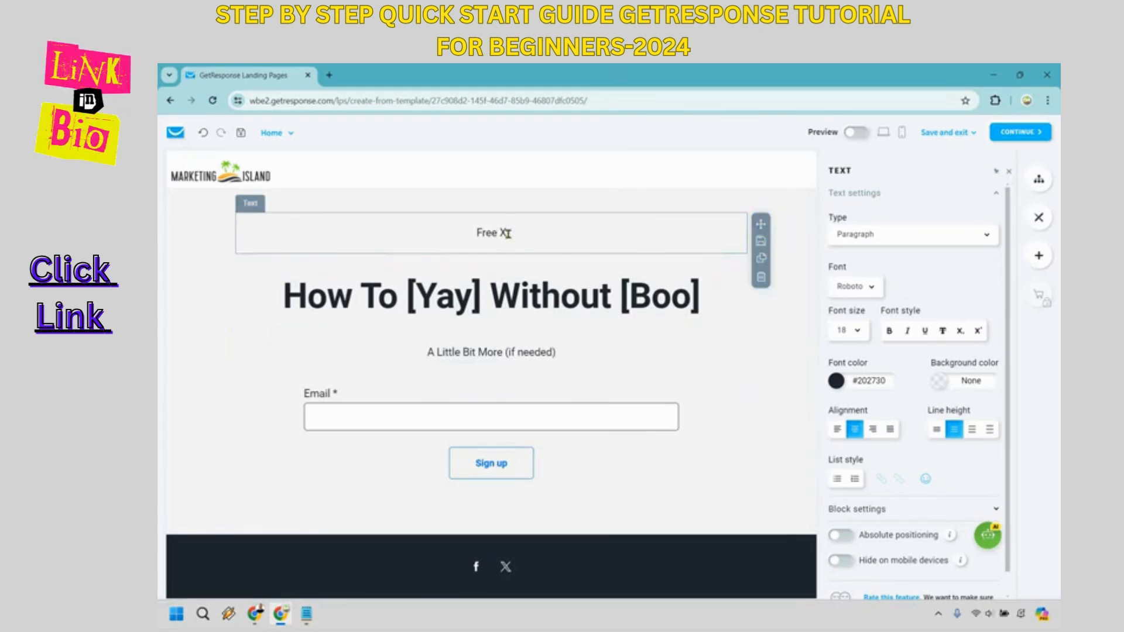
{"action": "key", "text": "BackSpace"}
{"action": "type", "text": "Cheatsheet"}
{"action": "type", "text": "Rev"}
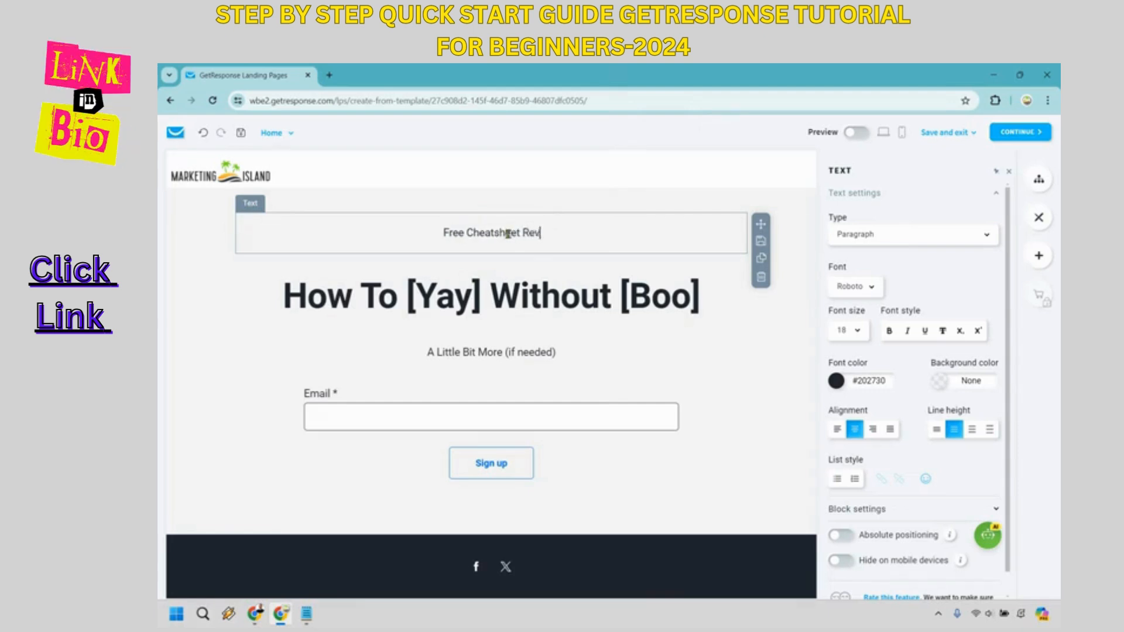
{"action": "type", "text": "eals:"}
Replace the bracketed placeholder wording so the main title reads "How To Create High-Converting Emails In 10 Minutes...".
{"action": "left_click", "coordinate": [407, 295]}
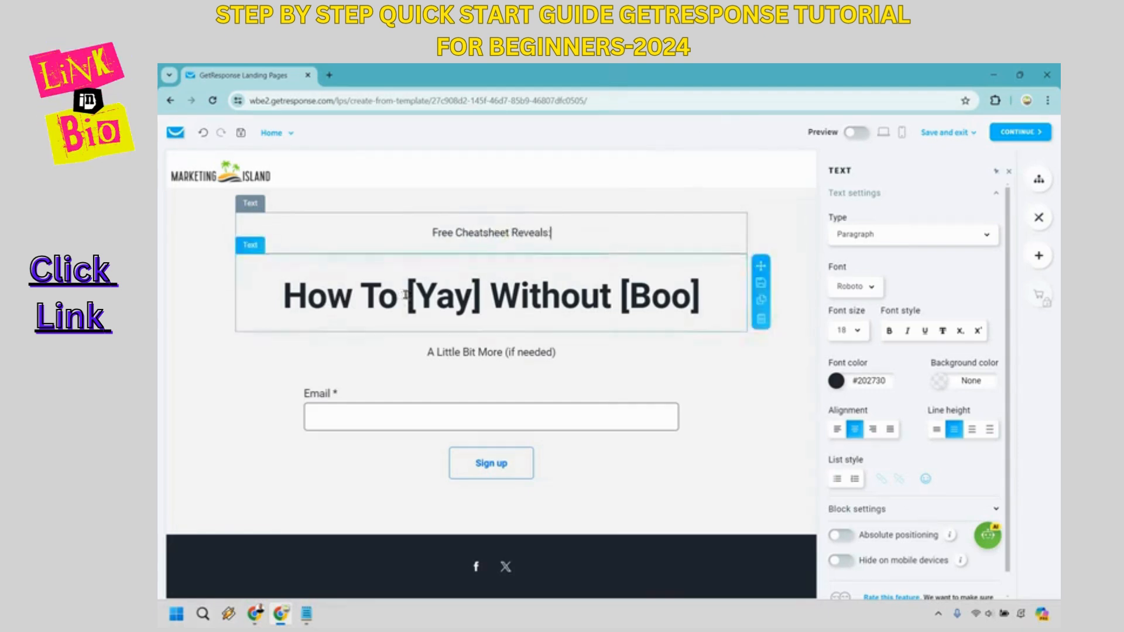
{"action": "left_click_drag", "start_coordinate": [406, 295], "coordinate": [478, 289]}
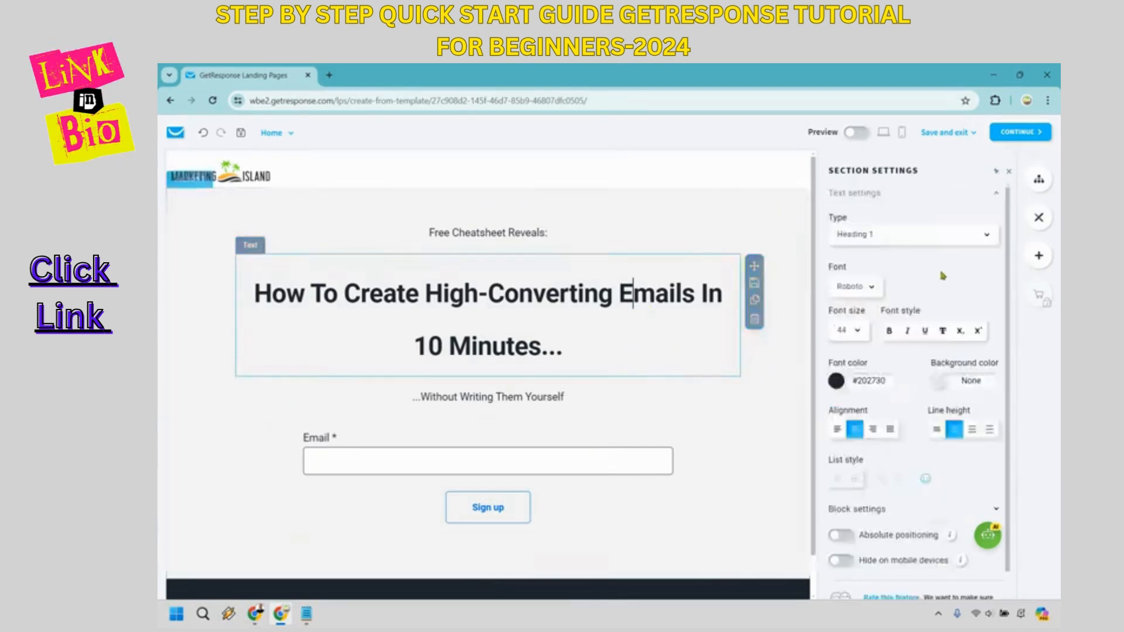
Reduce the linked padding on all sides of the main title's text block.
{"action": "scroll", "coordinate": [931, 303], "scroll_direction": "down", "scroll_amount": 1}
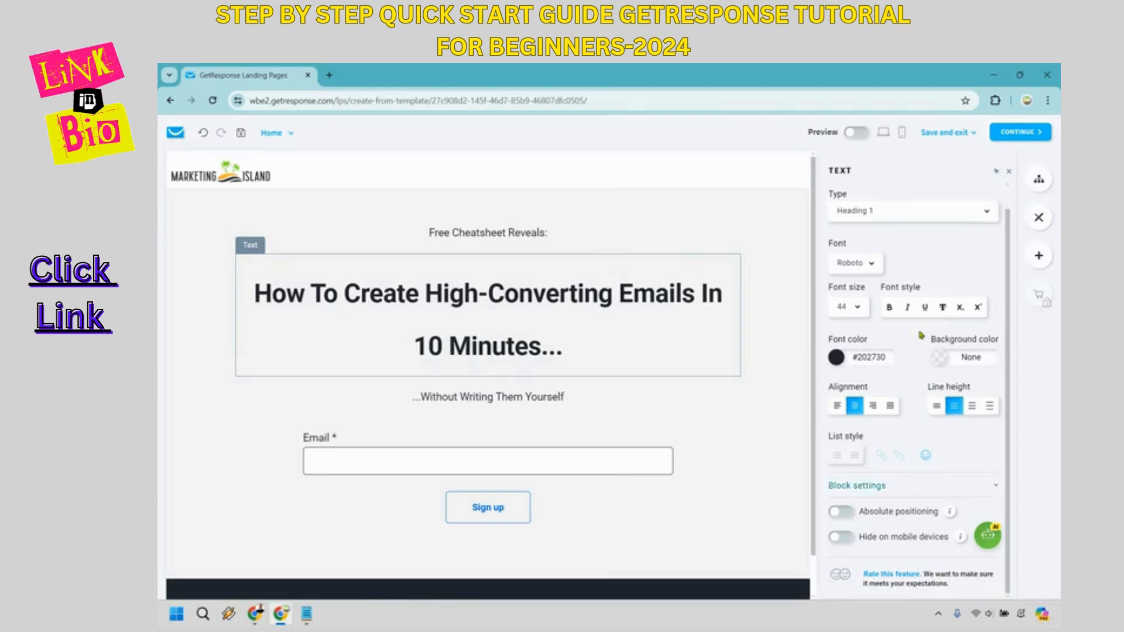
{"action": "left_click", "coordinate": [917, 485]}
{"action": "scroll", "coordinate": [884, 354], "scroll_direction": "down", "scroll_amount": 5}
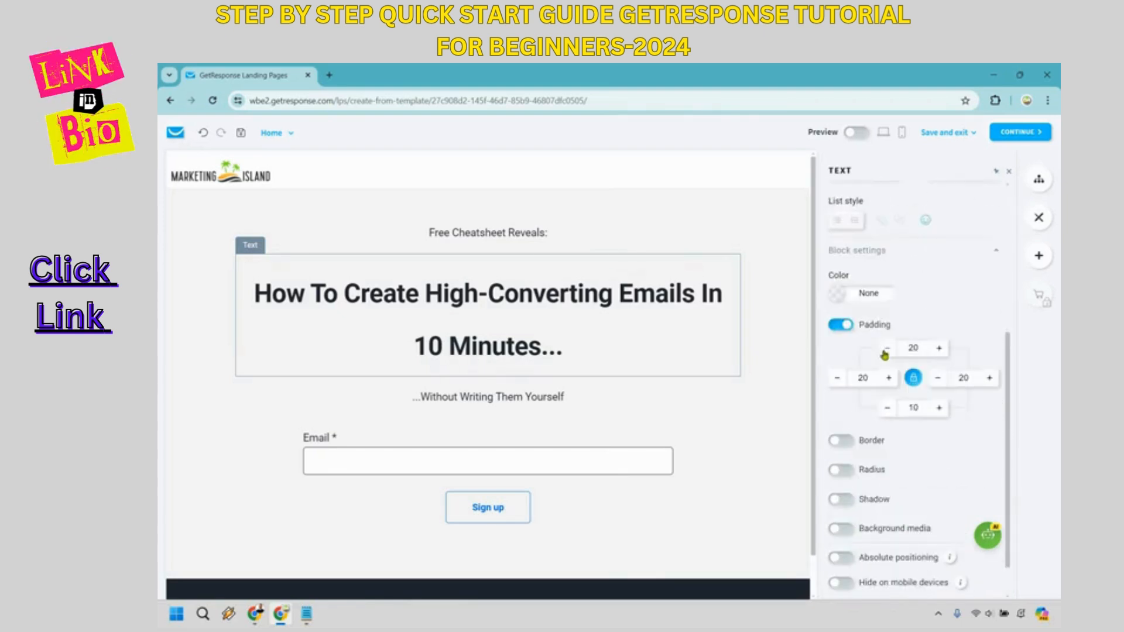
{"action": "left_click", "coordinate": [885, 349]}
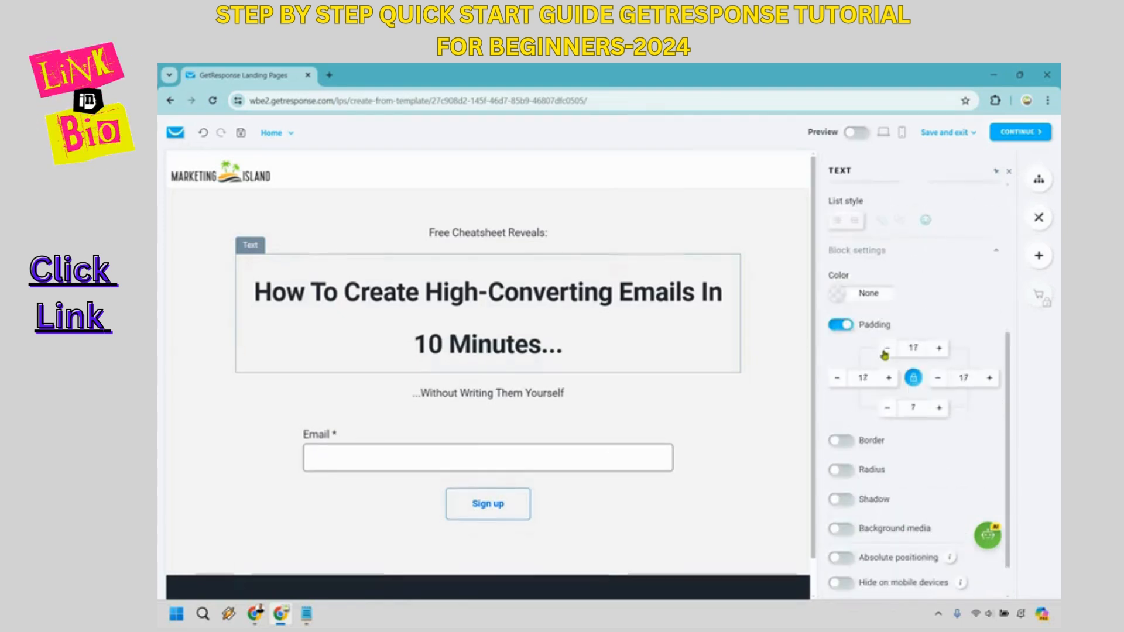
Reduce the linked padding of the "Free Cheatsheet Reveals:" block to 10 above and below and 90 at the sides.
{"action": "left_click", "coordinate": [572, 234]}
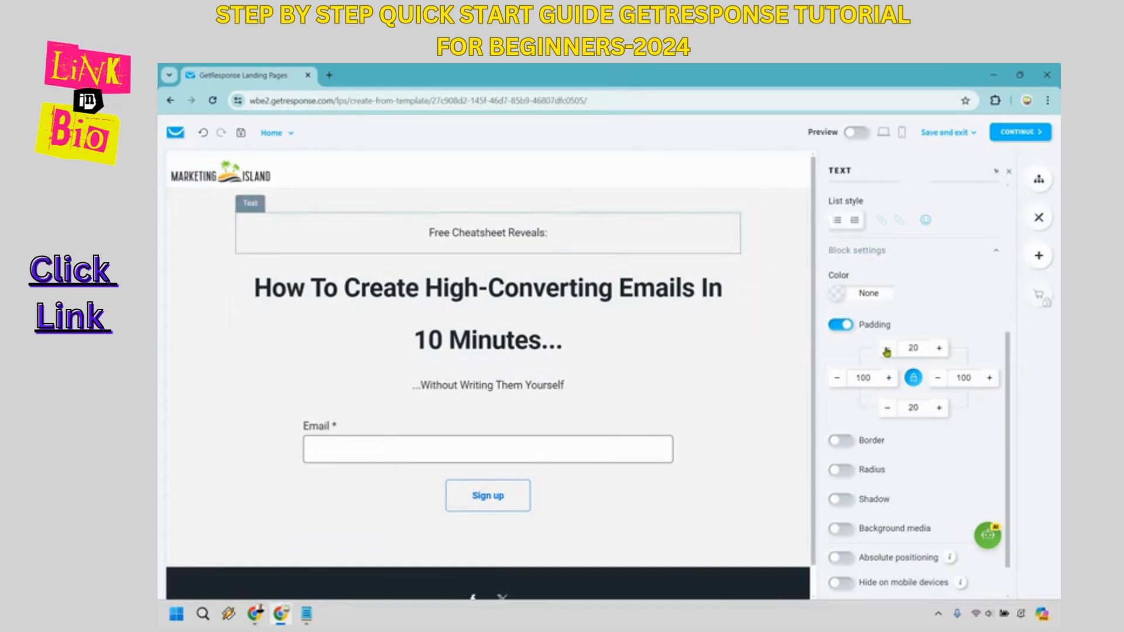
{"action": "left_click", "coordinate": [887, 349]}
{"action": "left_click", "coordinate": [887, 349]}
{"action": "left_click", "coordinate": [886, 349]}
{"action": "left_click", "coordinate": [887, 349]}
{"action": "left_click", "coordinate": [887, 349]}
{"action": "left_click", "coordinate": [887, 349]}
{"action": "left_click", "coordinate": [887, 349]}
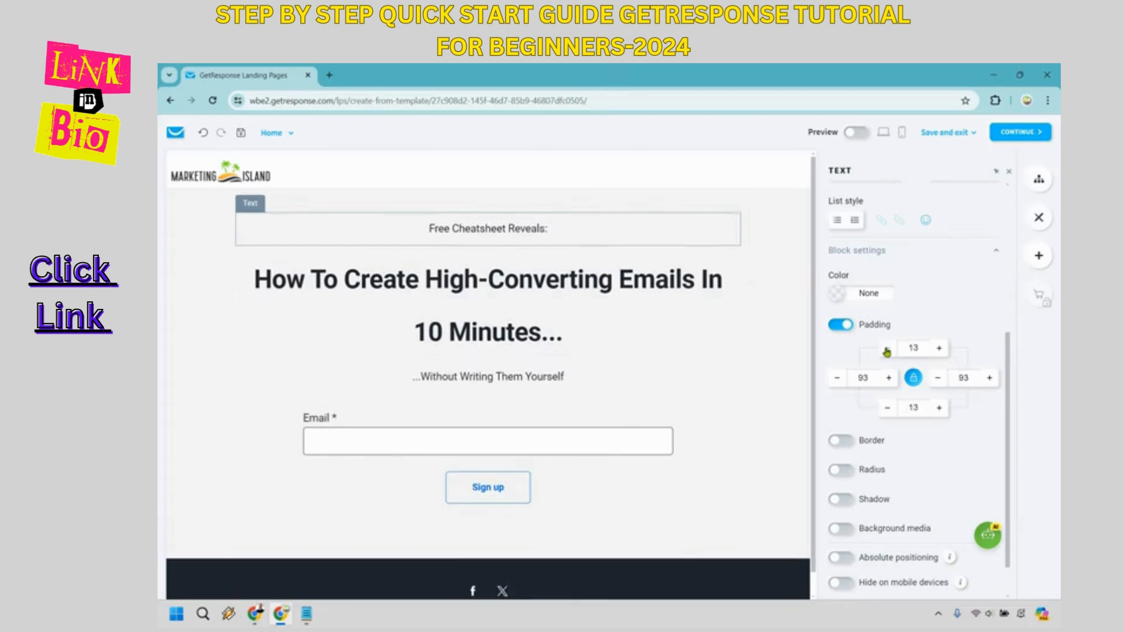
{"action": "left_click", "coordinate": [887, 351]}
{"action": "left_click", "coordinate": [886, 350]}
{"action": "left_click", "coordinate": [886, 351]}
Reduce the linked padding of the "...Without Writing Them Yourself" block to 10 above and below and 90 at the sides.
{"action": "left_click", "coordinate": [628, 384]}
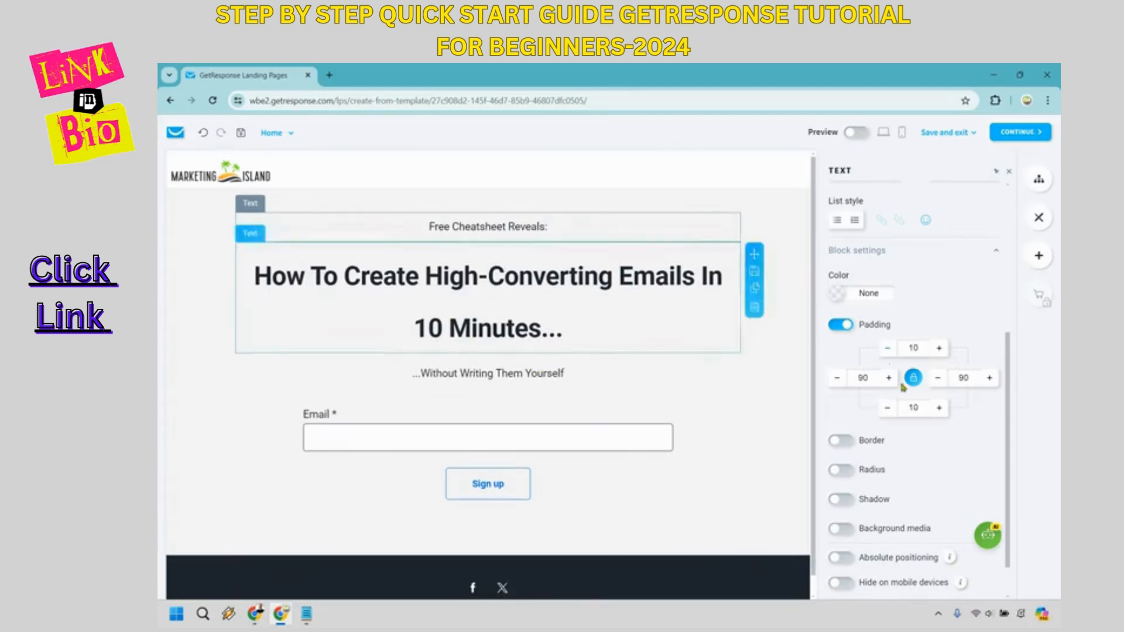
{"action": "left_click", "coordinate": [888, 349]}
{"action": "left_click", "coordinate": [888, 349]}
{"action": "left_click", "coordinate": [888, 349]}
{"action": "left_click", "coordinate": [887, 350]}
{"action": "left_click", "coordinate": [888, 350]}
{"action": "left_click", "coordinate": [887, 349]}
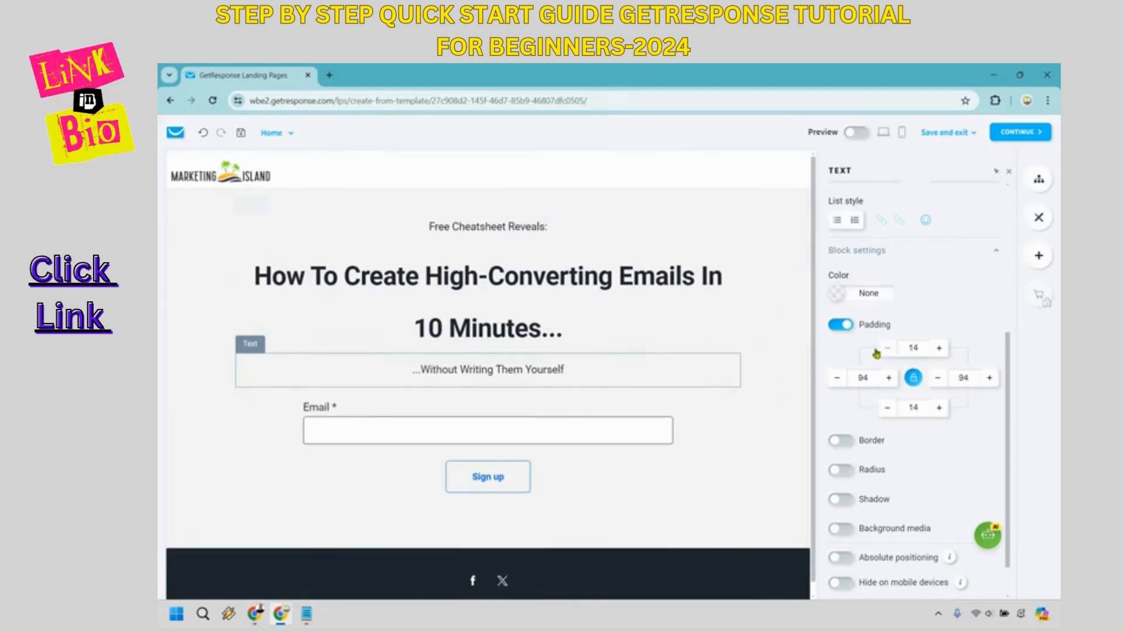
{"action": "left_click", "coordinate": [888, 349]}
{"action": "left_click", "coordinate": [887, 349]}
Lower the main title block's linked padding further, to 6 above and at the sides and 0 below.
{"action": "left_click", "coordinate": [656, 284]}
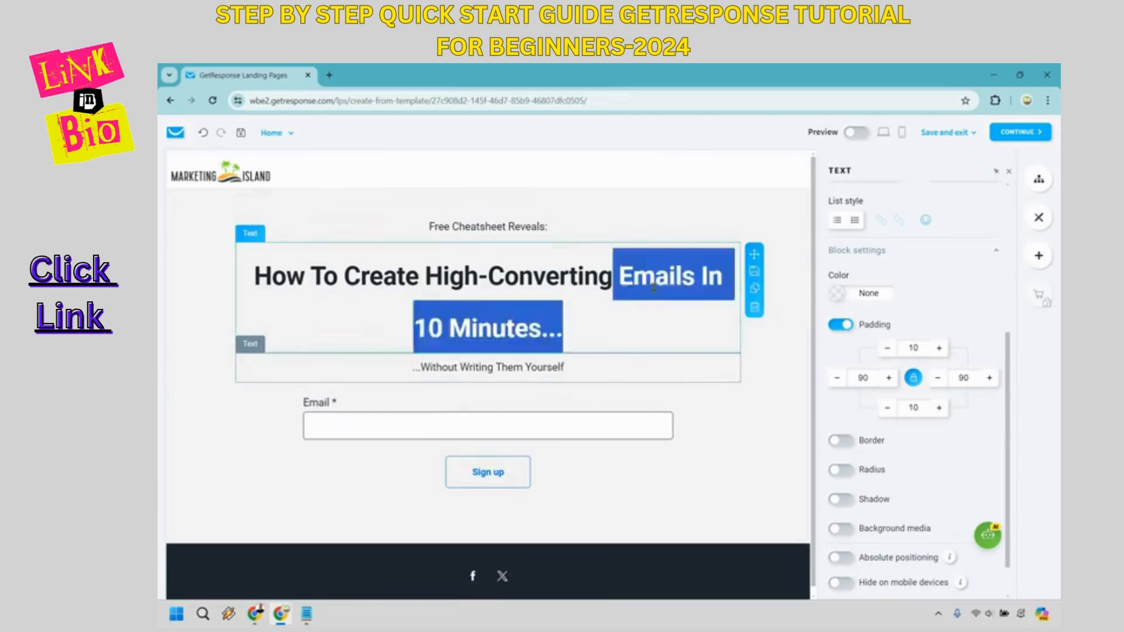
{"action": "left_click", "coordinate": [887, 349]}
{"action": "left_click", "coordinate": [887, 350]}
{"action": "left_click", "coordinate": [888, 349]}
{"action": "left_click", "coordinate": [887, 349]}
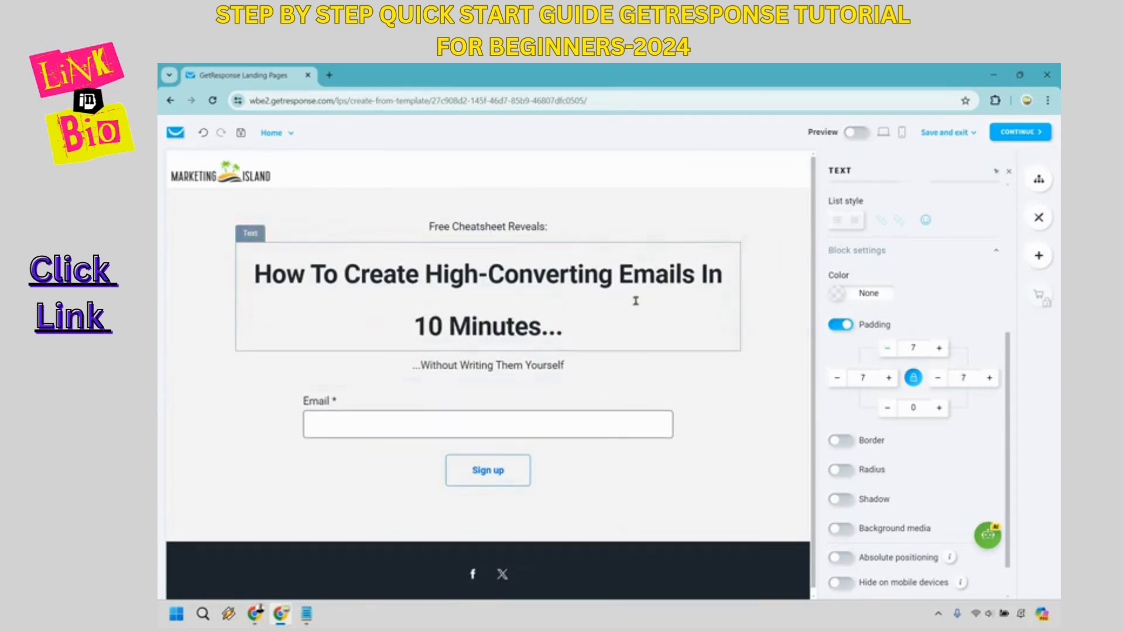
Set the font size of the entire main title to 48.
{"action": "triple_click", "coordinate": [623, 275]}
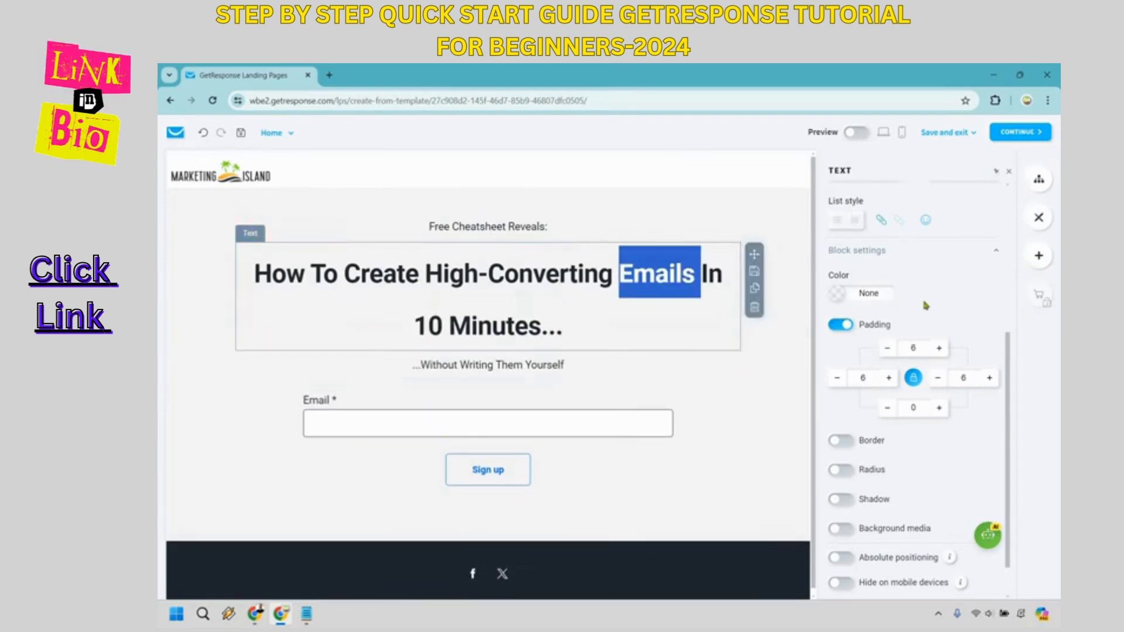
{"action": "scroll", "coordinate": [860, 336], "scroll_direction": "up", "scroll_amount": 5}
{"action": "left_click", "coordinate": [849, 331]}
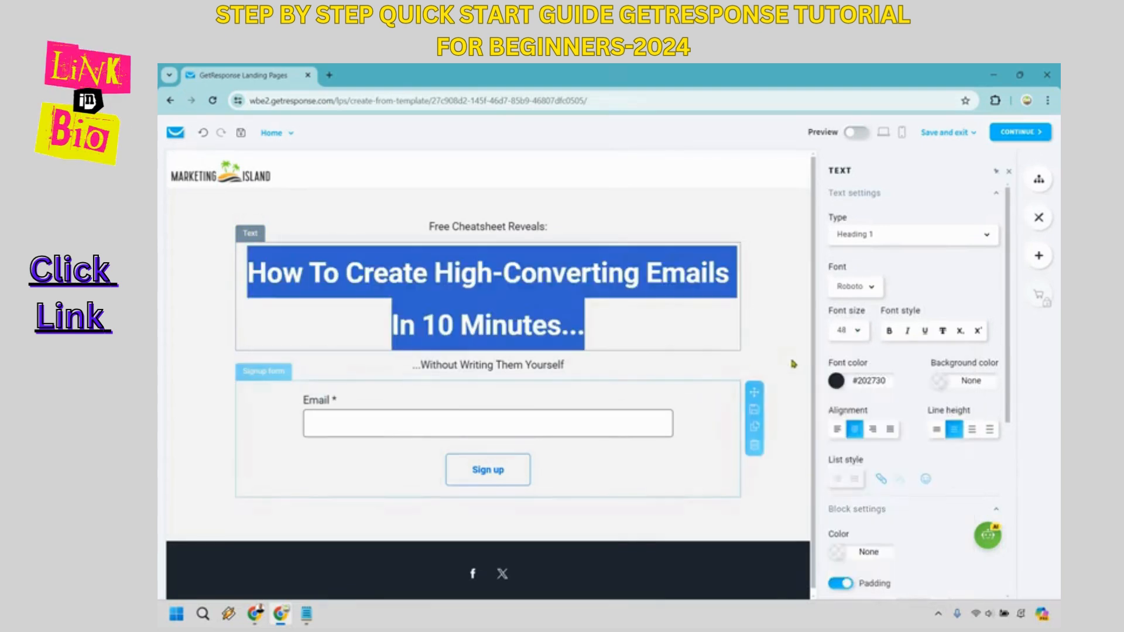
{"action": "left_click", "coordinate": [411, 397]}
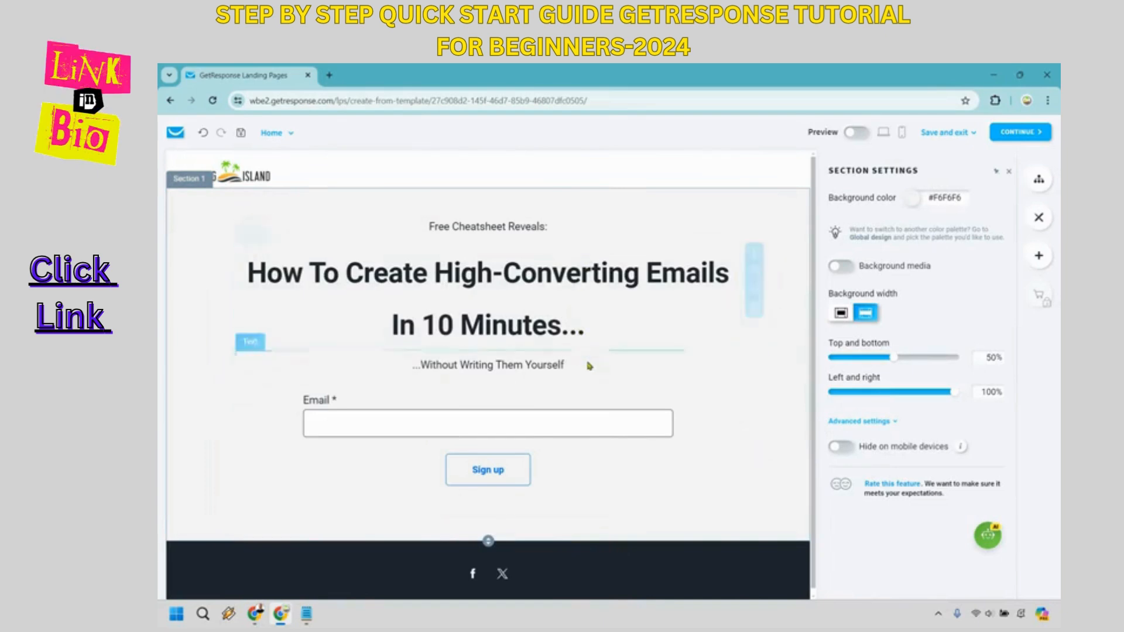
Duplicate the "...Without Writing Them Yourself" text block below the main title.
{"action": "scroll", "coordinate": [612, 367], "scroll_direction": "down", "scroll_amount": 1}
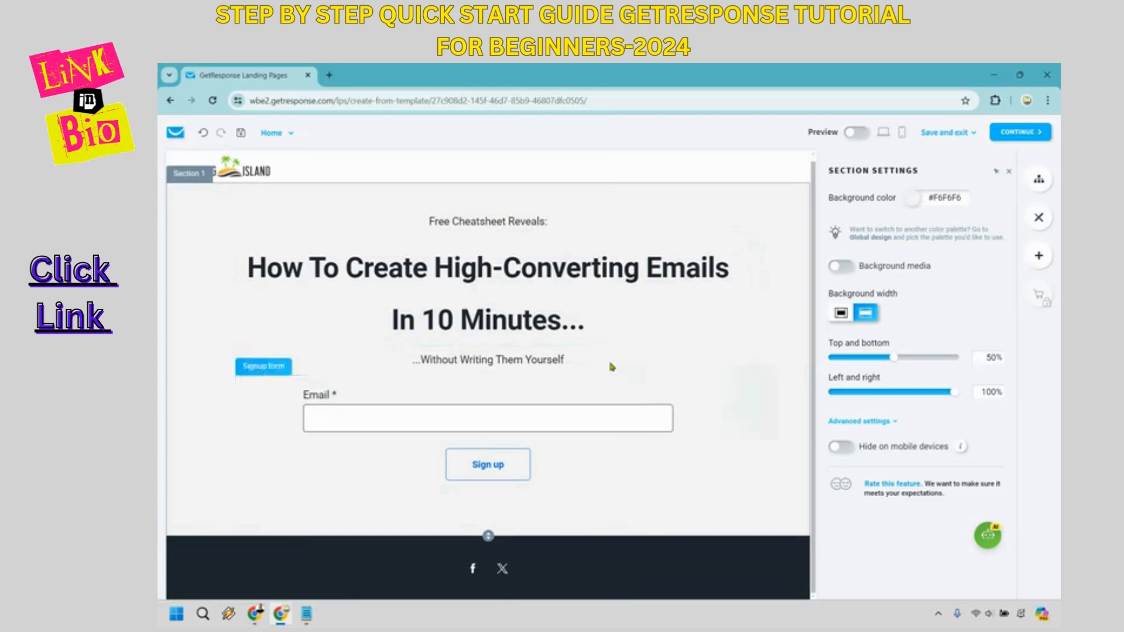
{"action": "mouse_move", "coordinate": [611, 367]}
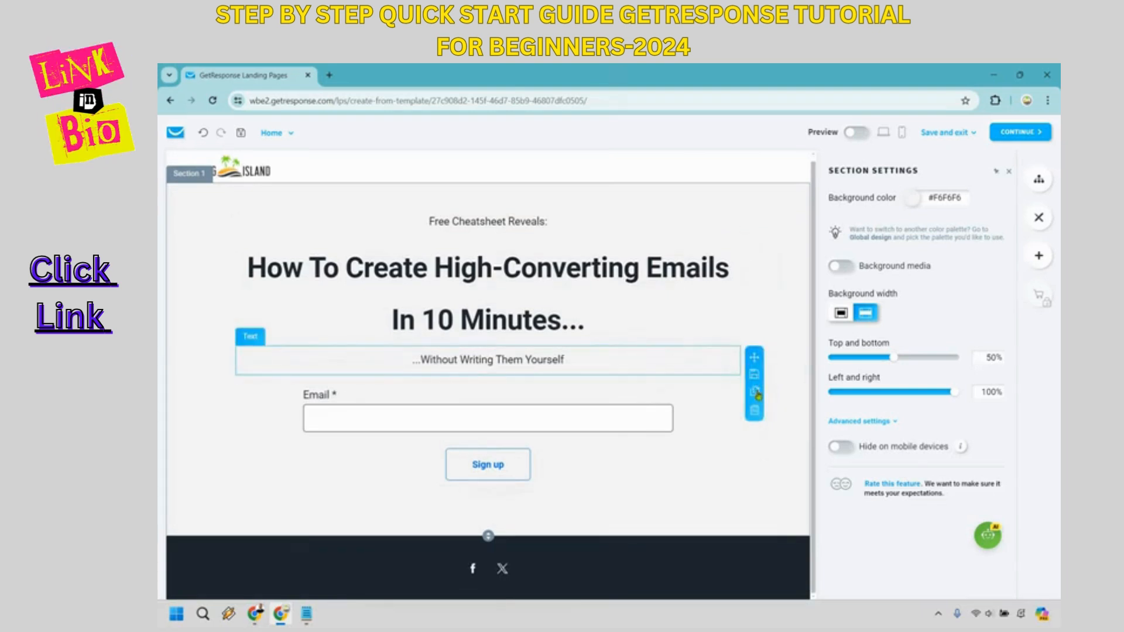
{"action": "left_click", "coordinate": [755, 392]}
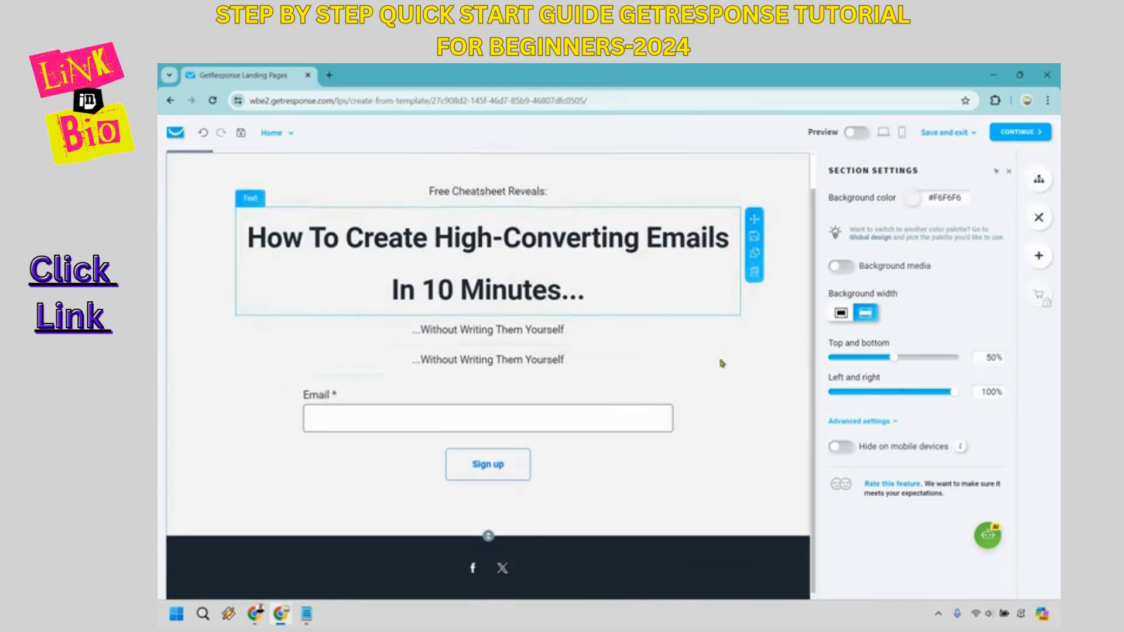
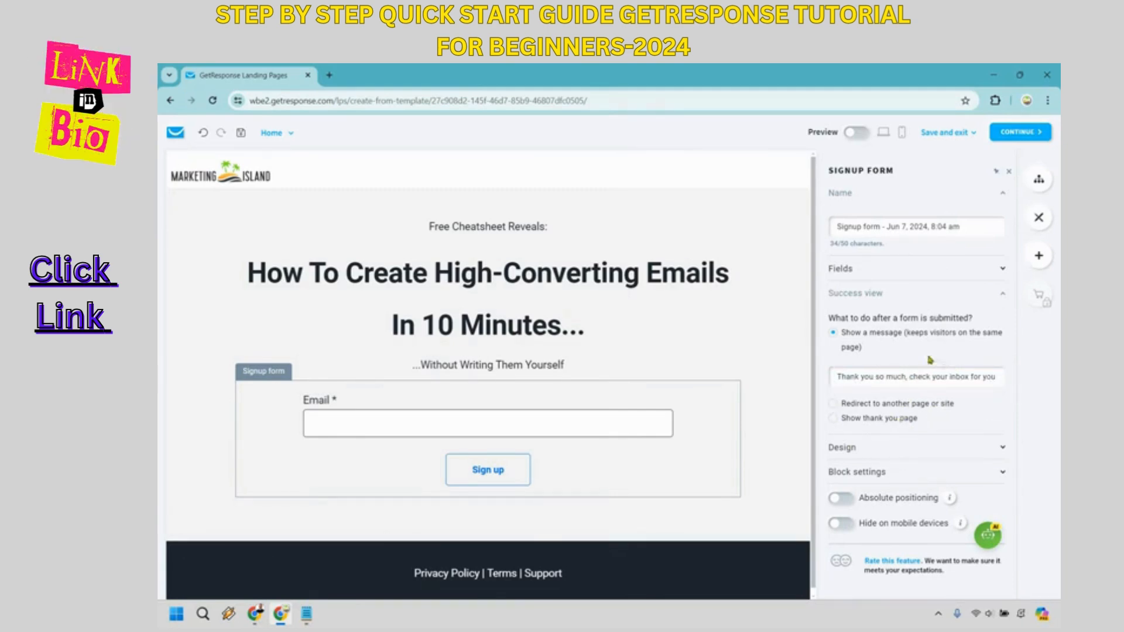
Preview the landing page's desktop layout, then return to editing.
{"action": "left_click", "coordinate": [731, 316]}
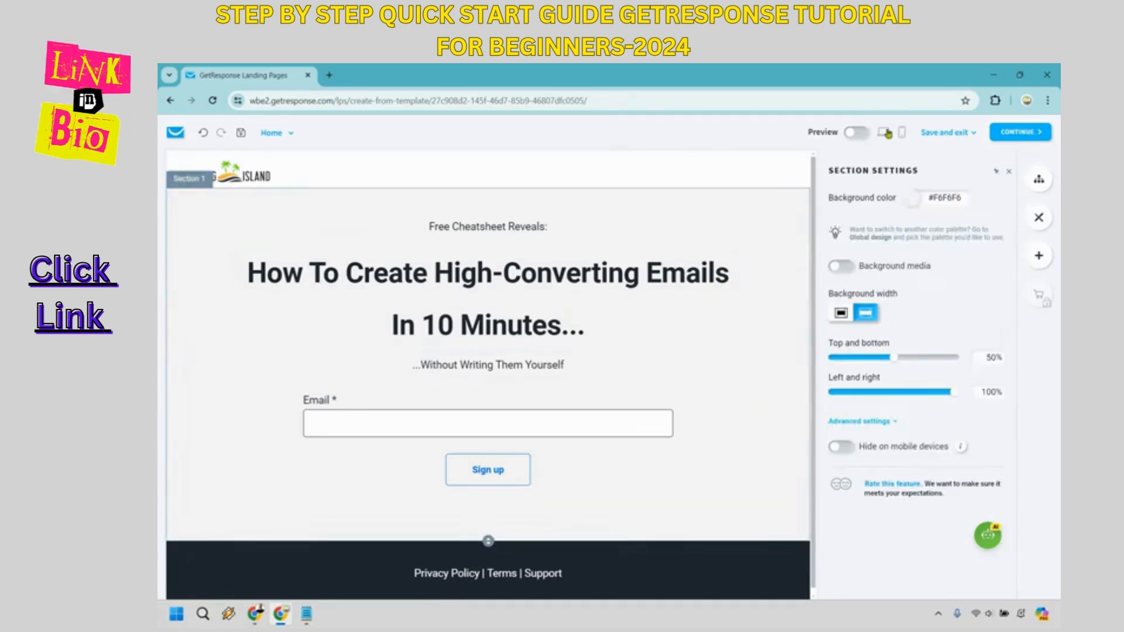
{"action": "left_click", "coordinate": [853, 134]}
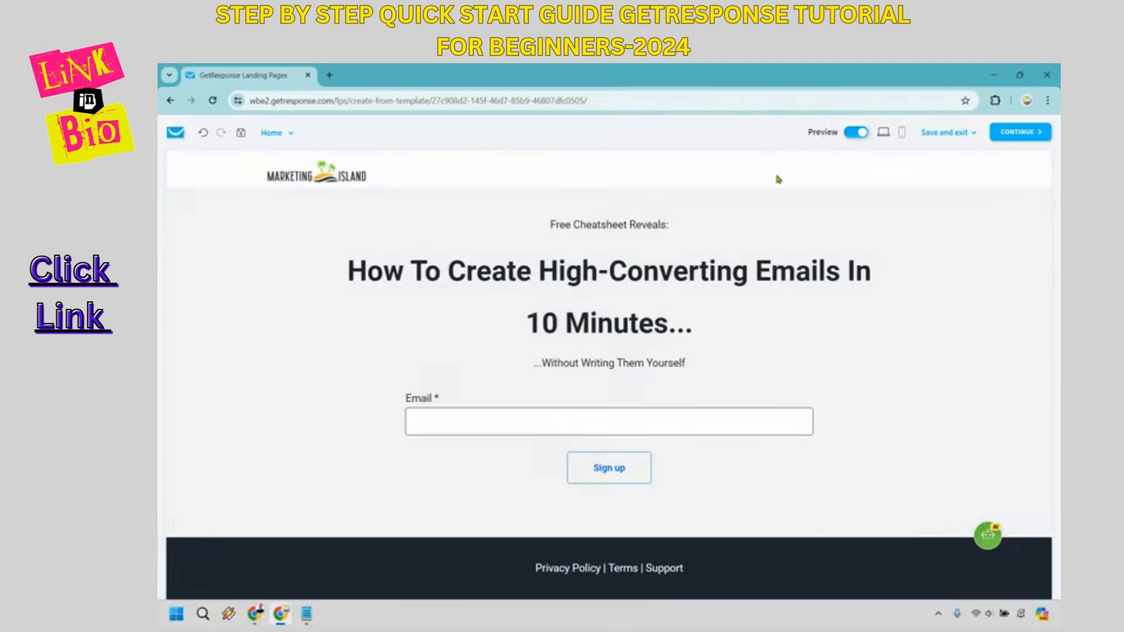
{"action": "left_click", "coordinate": [855, 132]}
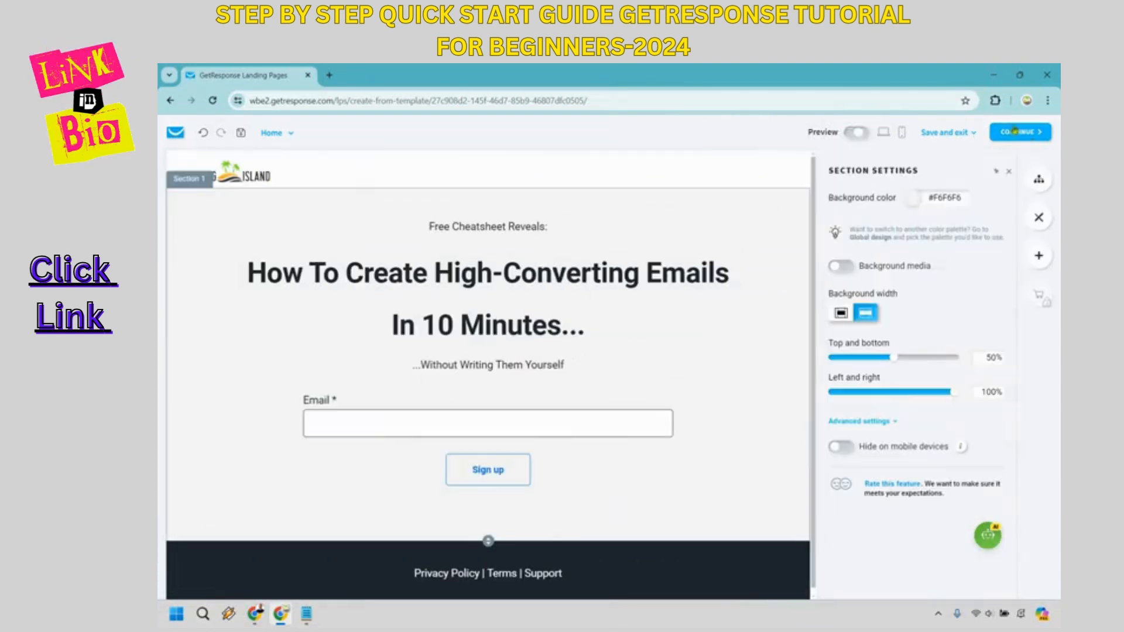
Continue to the landing page's publishing settings and review the subscription, favicon and cookie consent banner options.
{"action": "left_click", "coordinate": [1032, 133]}
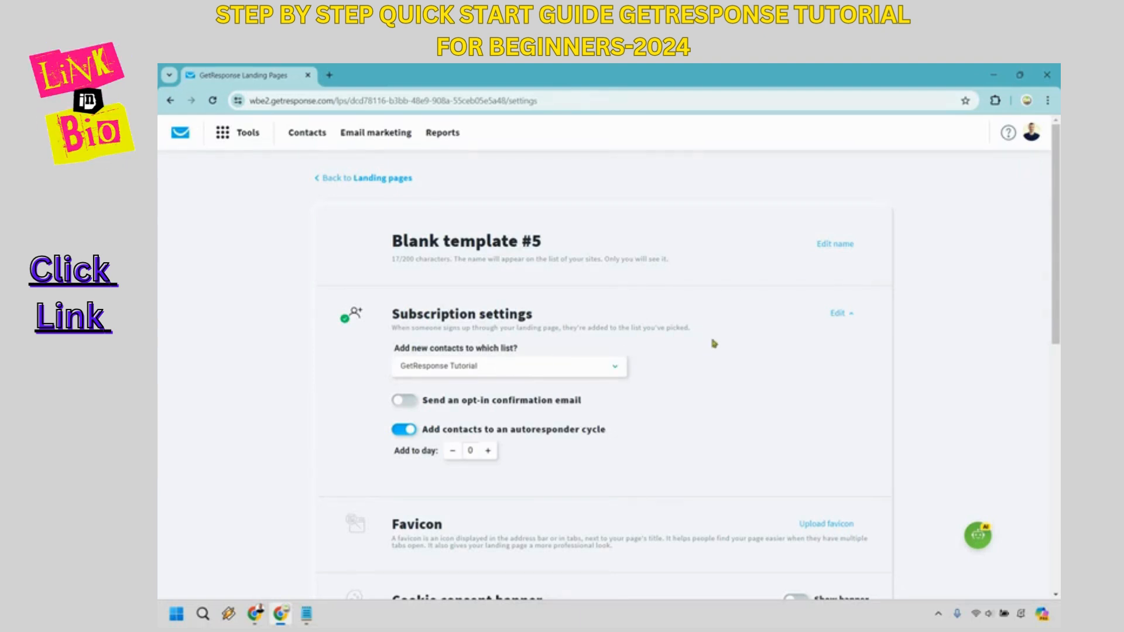
{"action": "scroll", "coordinate": [571, 349], "scroll_direction": "down", "scroll_amount": 1}
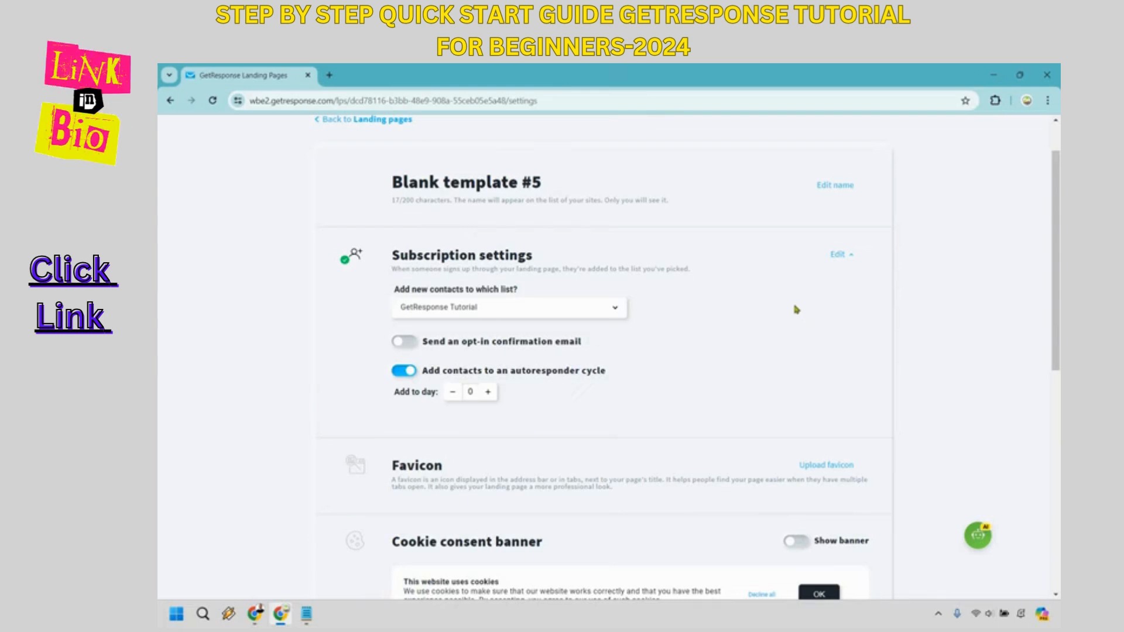
{"action": "scroll", "coordinate": [752, 287], "scroll_direction": "down", "scroll_amount": 2}
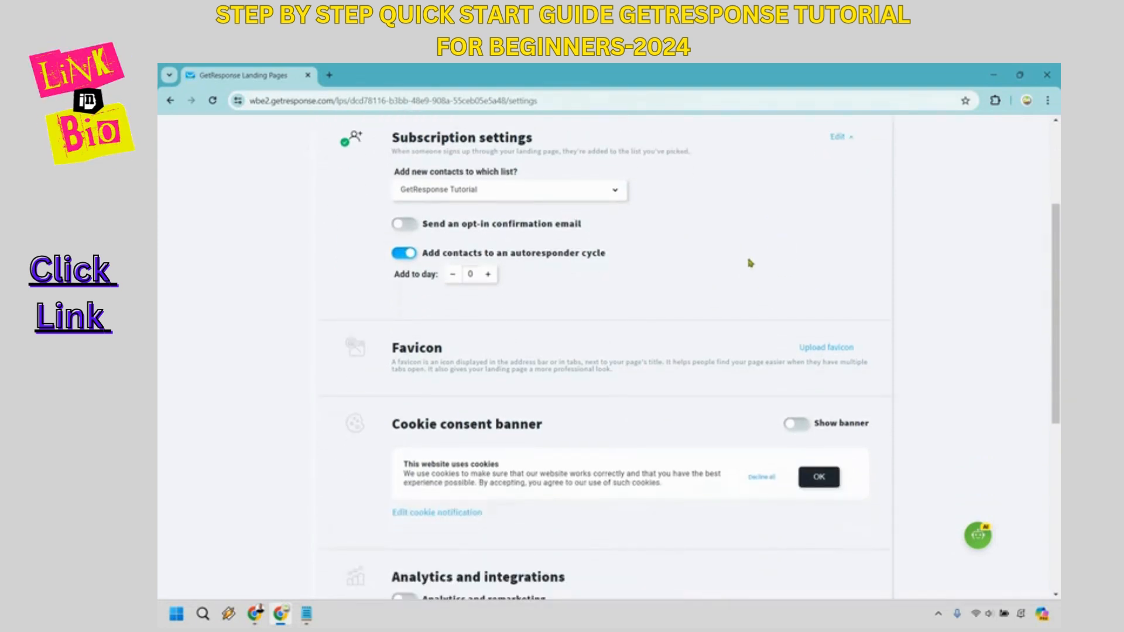
Review the remaining landing page settings and publish the page as Free Cheatsheet on cheatsheet.getresponsesite.com.
{"action": "scroll", "coordinate": [715, 242], "scroll_direction": "down", "scroll_amount": 2}
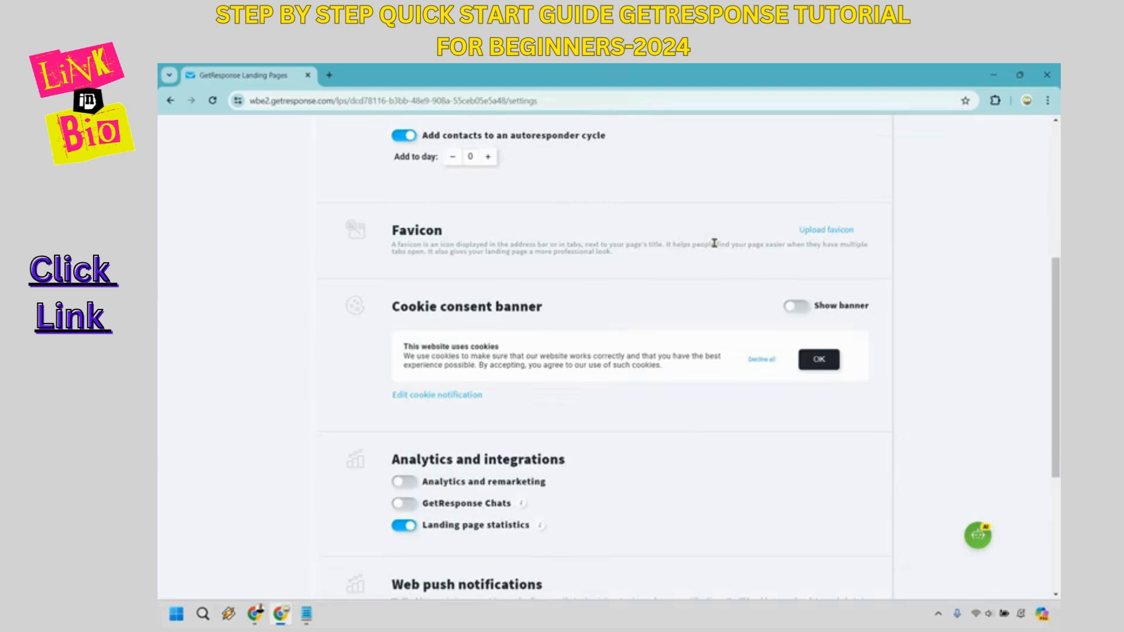
{"action": "scroll", "coordinate": [709, 356], "scroll_direction": "down", "scroll_amount": 4}
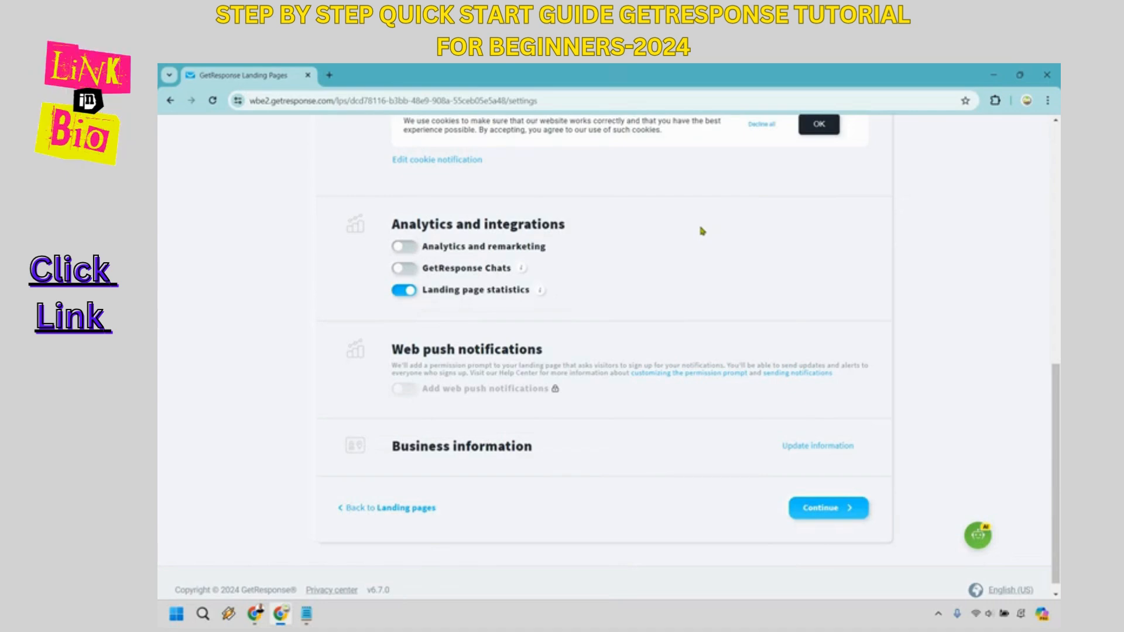
{"action": "left_click", "coordinate": [847, 514]}
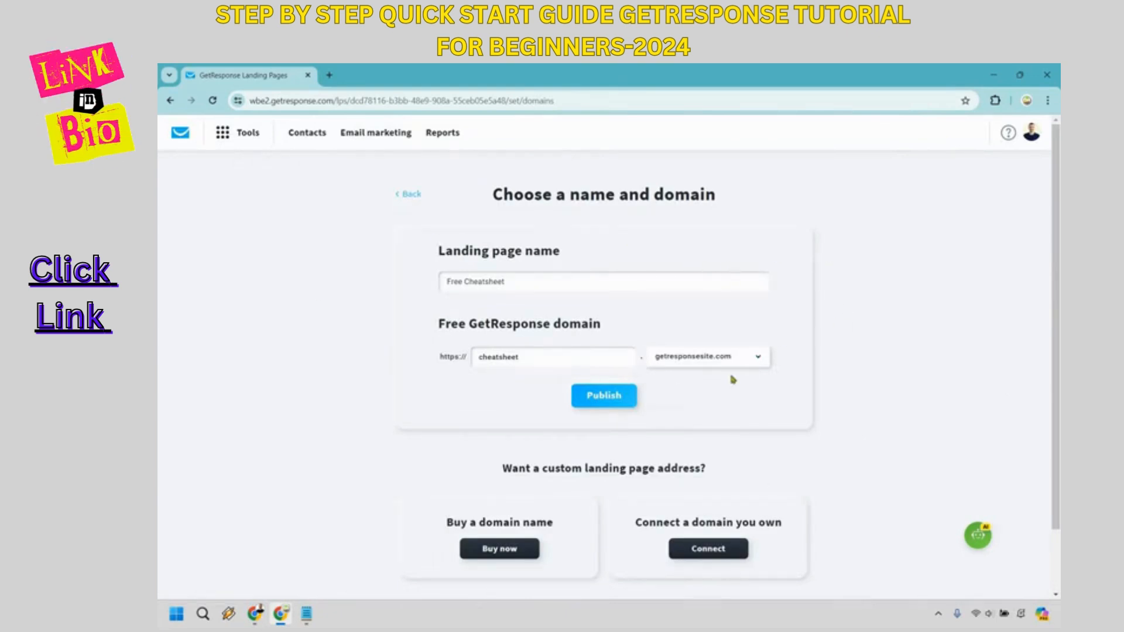
{"action": "left_click", "coordinate": [604, 395]}
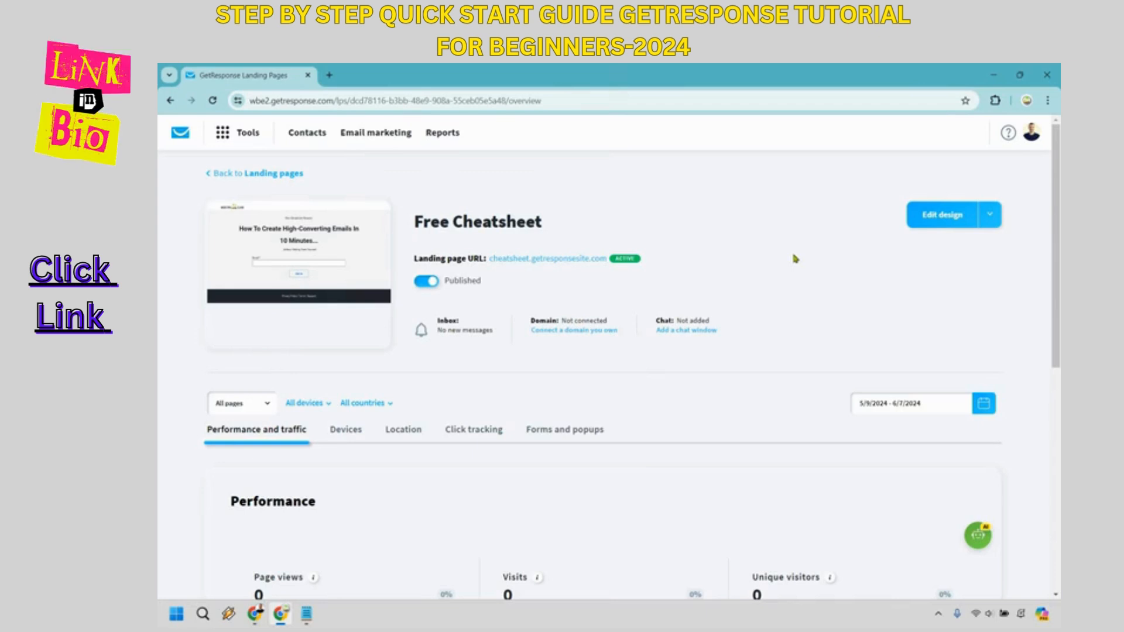
Create a self-built autoresponder for the GetResponse Tutorial list, named "Click Here To Access What You Requested".
{"action": "left_click", "coordinate": [248, 136]}
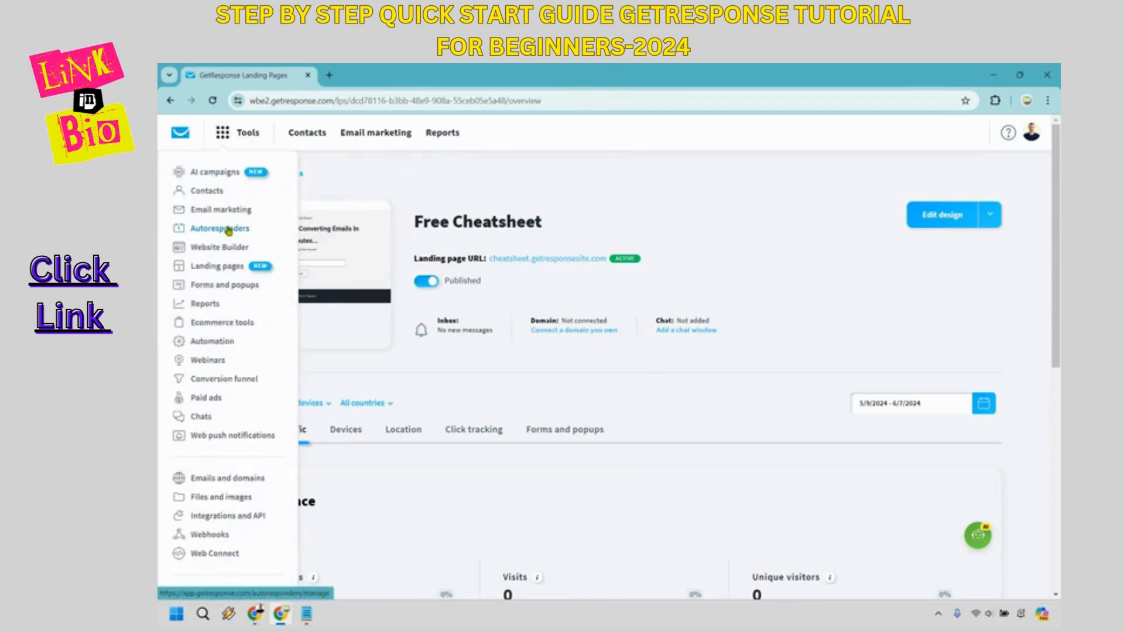
{"action": "left_click", "coordinate": [228, 230]}
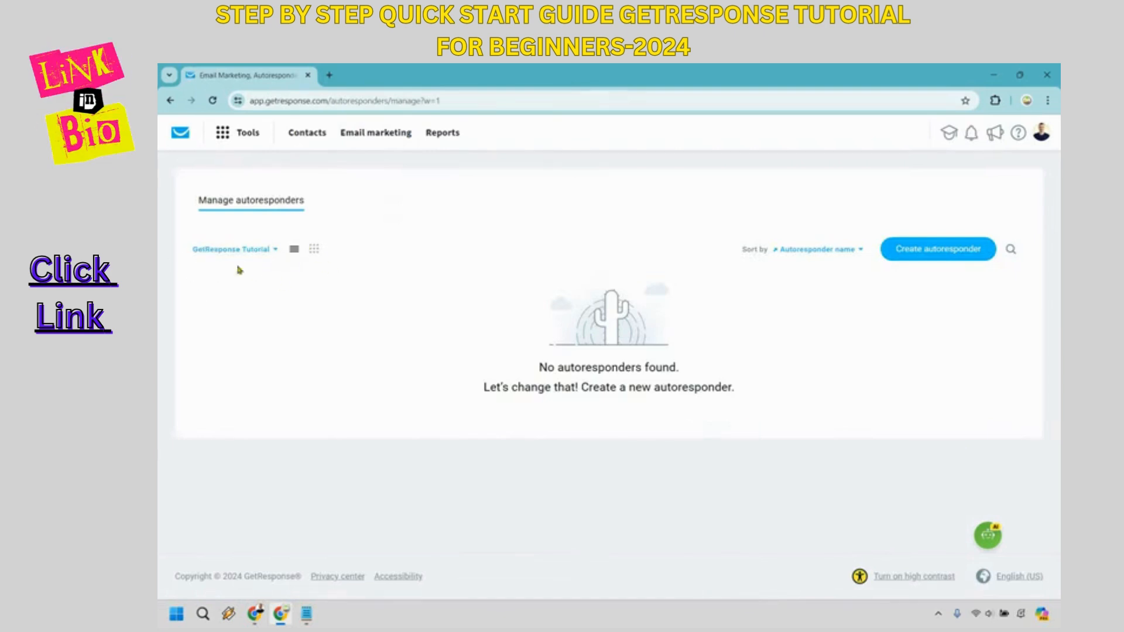
{"action": "left_click", "coordinate": [942, 253]}
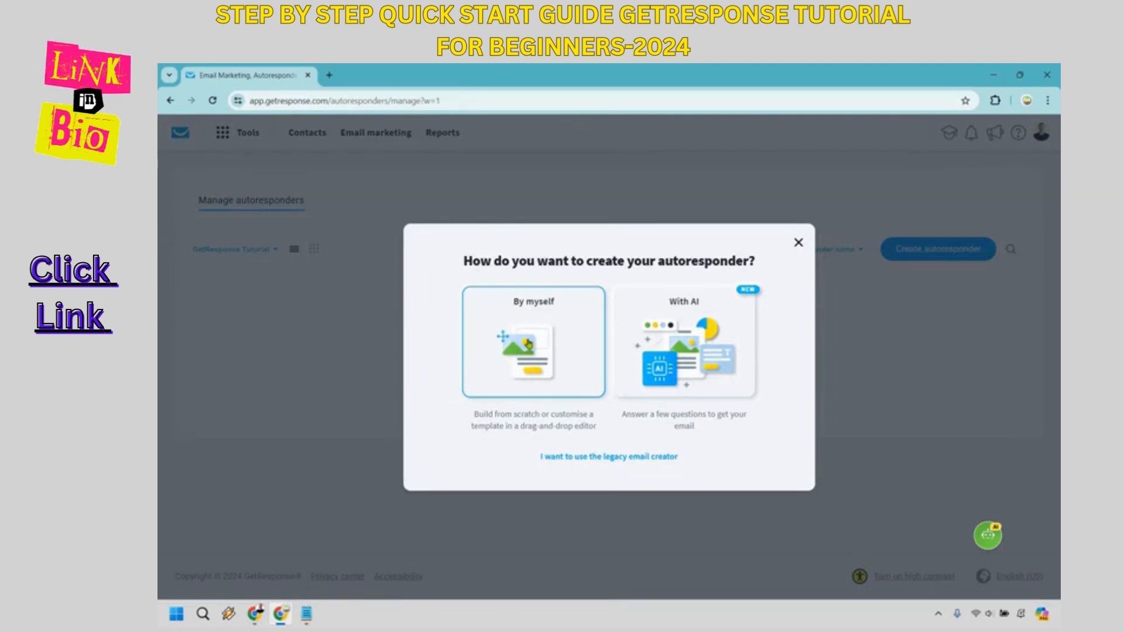
{"action": "left_click", "coordinate": [524, 357]}
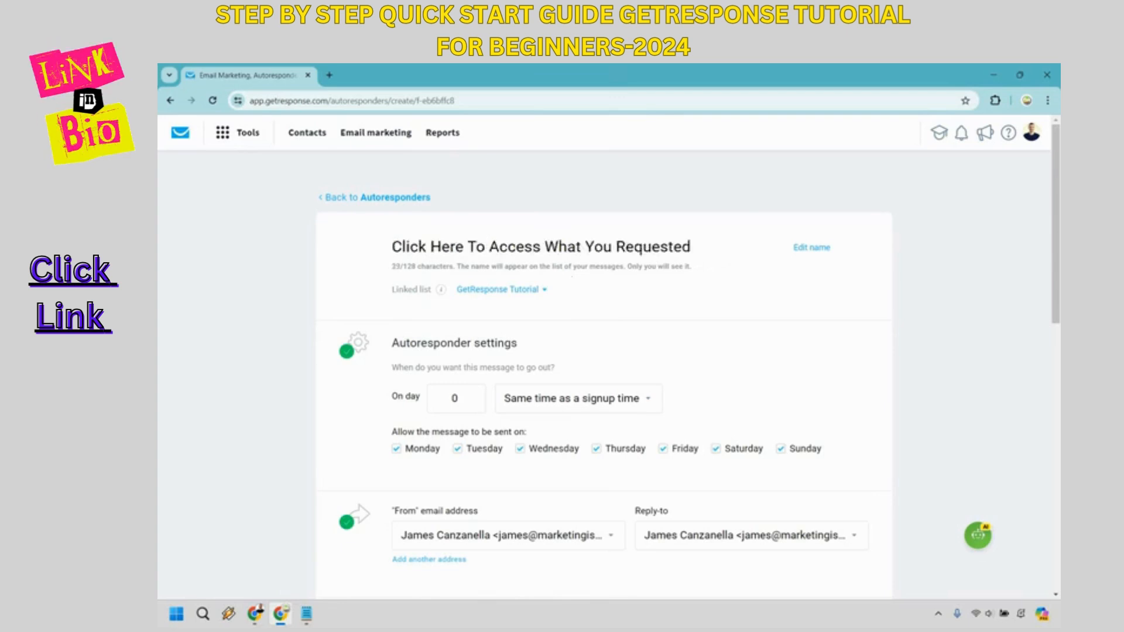
Review the autoresponder's sending day, time options and allowed weekdays.
{"action": "scroll", "coordinate": [961, 298], "scroll_direction": "down", "scroll_amount": 1}
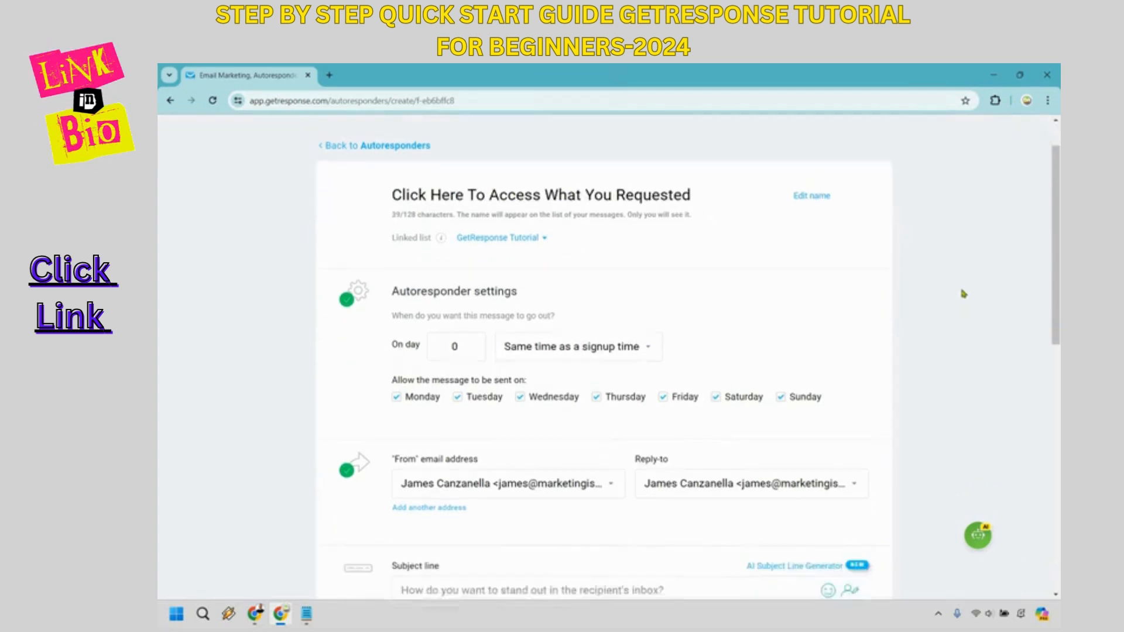
{"action": "scroll", "coordinate": [830, 253], "scroll_direction": "down", "scroll_amount": 2}
{"action": "scroll", "coordinate": [845, 286], "scroll_direction": "up", "scroll_amount": 2}
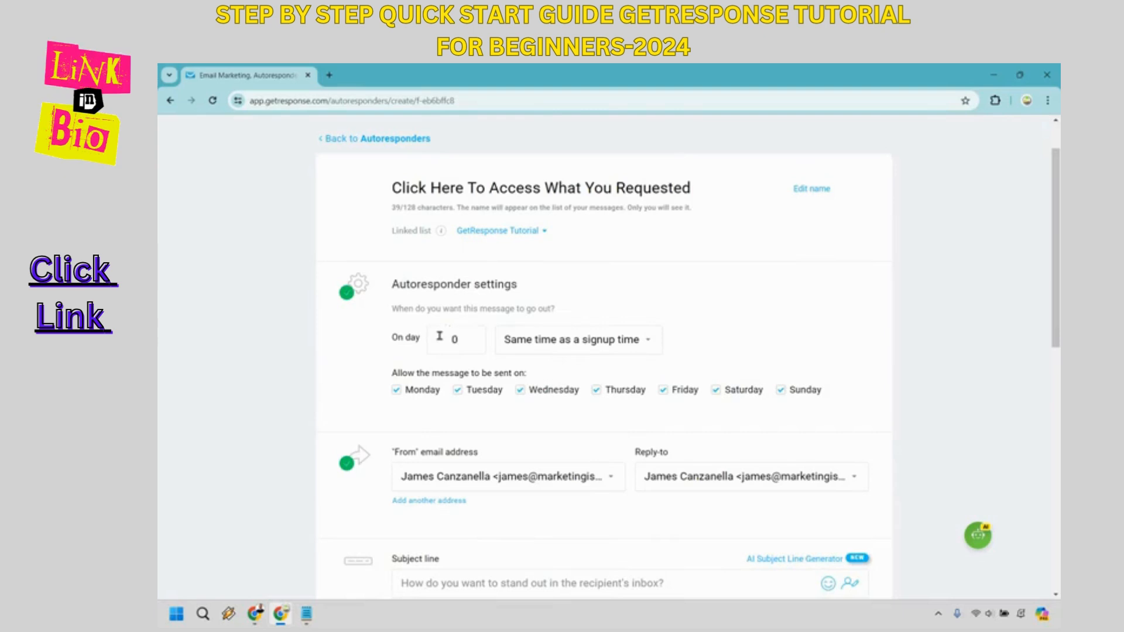
{"action": "left_click", "coordinate": [613, 339]}
{"action": "left_click", "coordinate": [763, 304]}
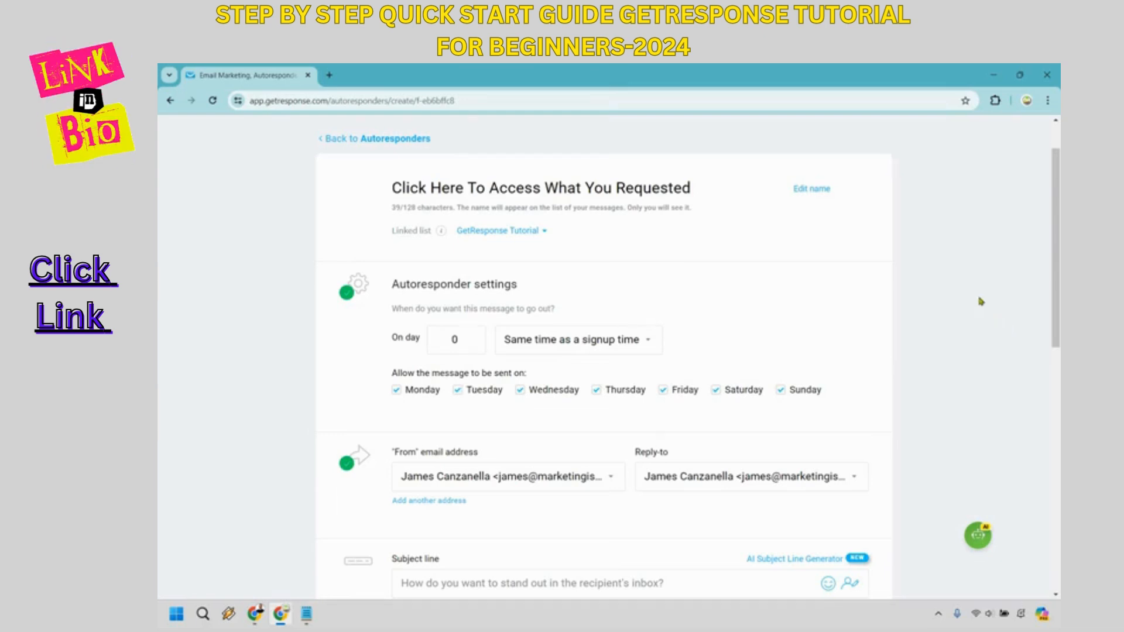
Set the autoresponder's subject line to "Click Here To Access What You Requested".
{"action": "scroll", "coordinate": [930, 224], "scroll_direction": "down", "scroll_amount": 4}
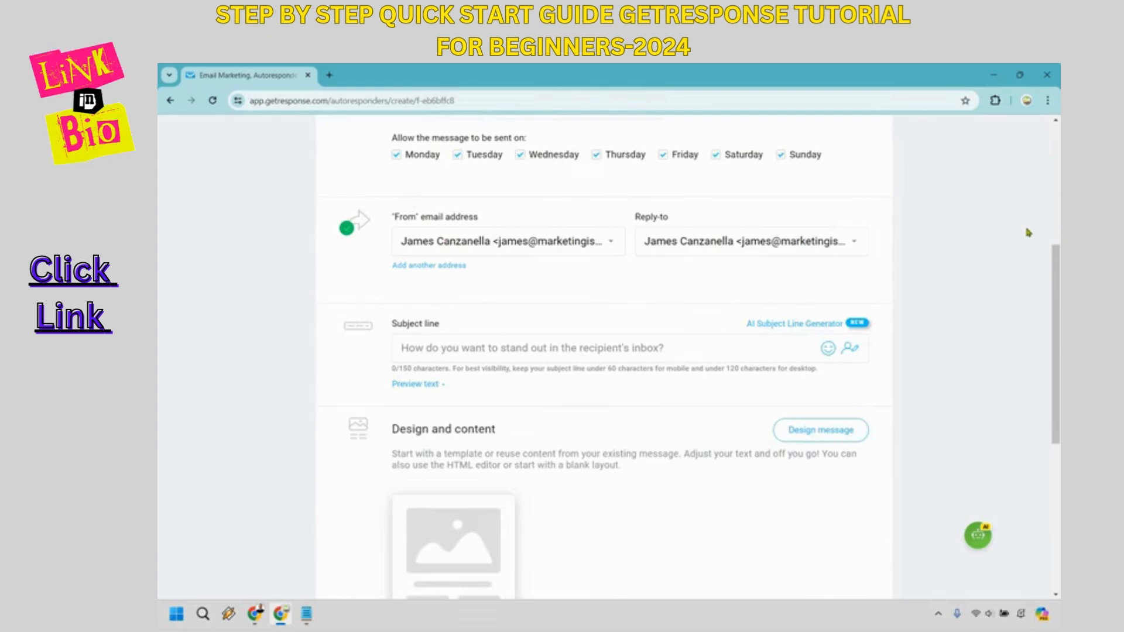
{"action": "scroll", "coordinate": [653, 351], "scroll_direction": "down", "scroll_amount": 1}
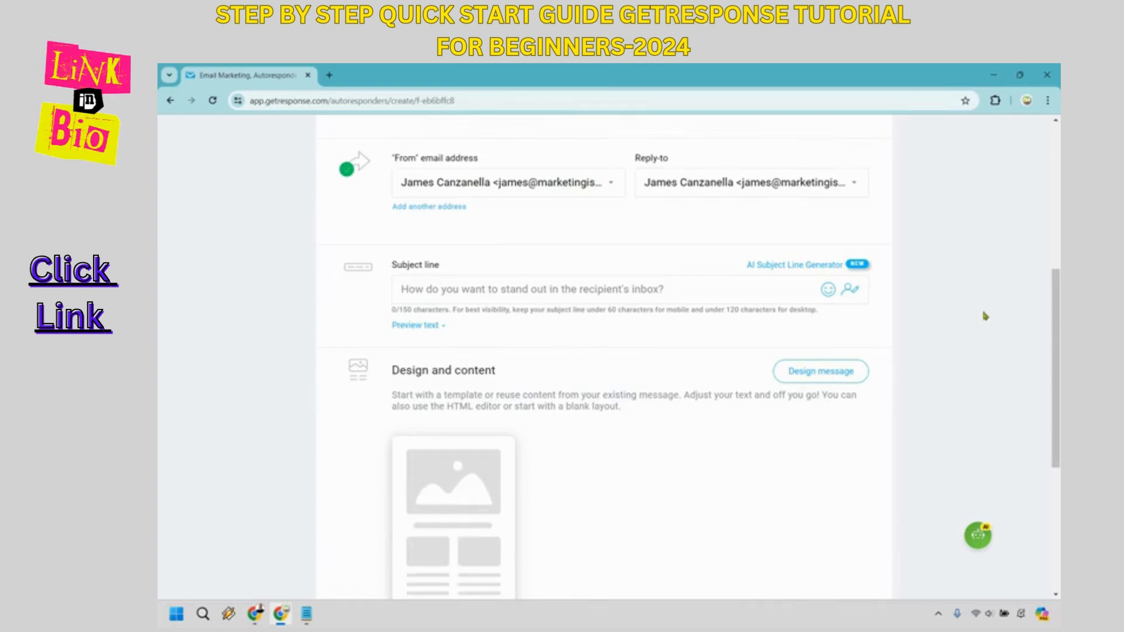
{"action": "type", "text": "Click Here To Access What You Requested"}
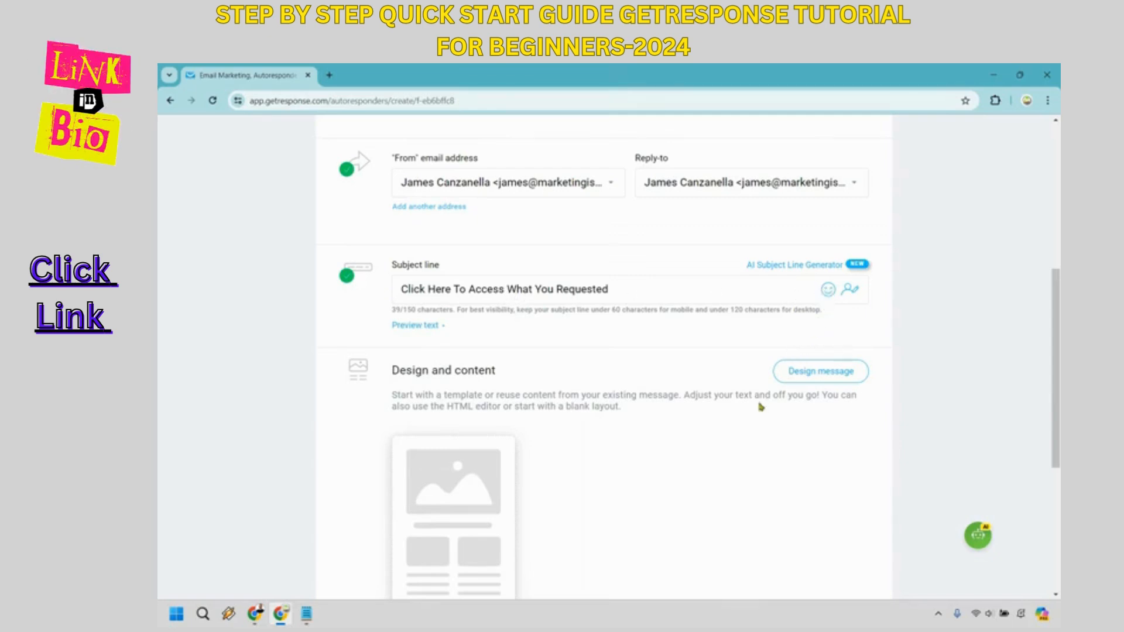
Browse the emojis available for the subject line without inserting one.
{"action": "scroll", "coordinate": [767, 408], "scroll_direction": "down", "scroll_amount": 5}
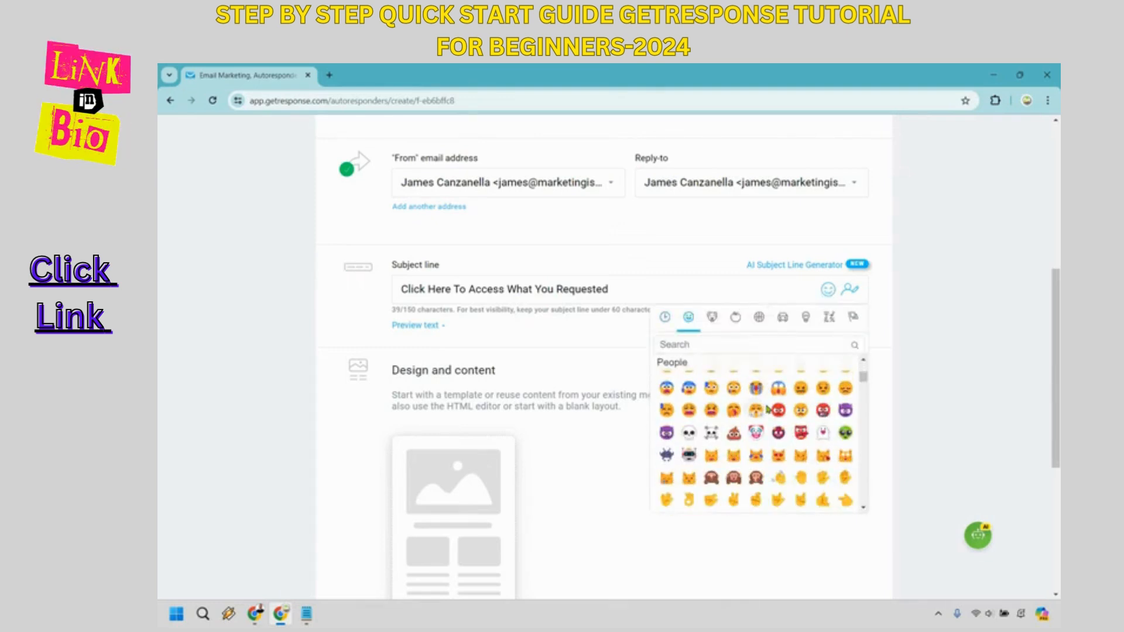
{"action": "scroll", "coordinate": [767, 408], "scroll_direction": "up", "scroll_amount": 5}
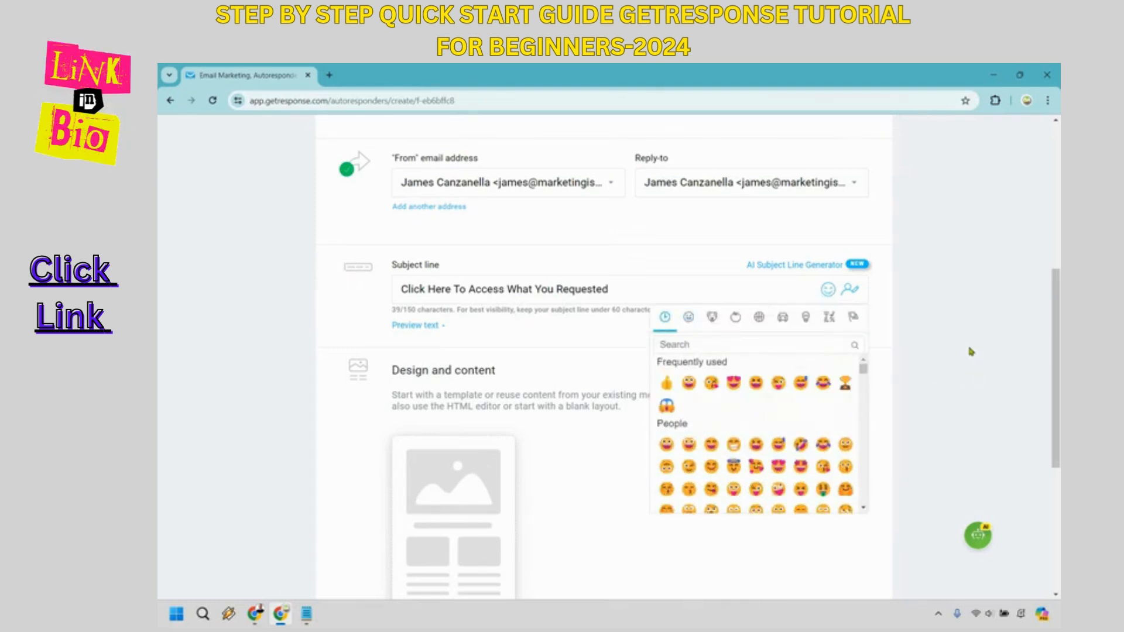
{"action": "left_click", "coordinate": [971, 351]}
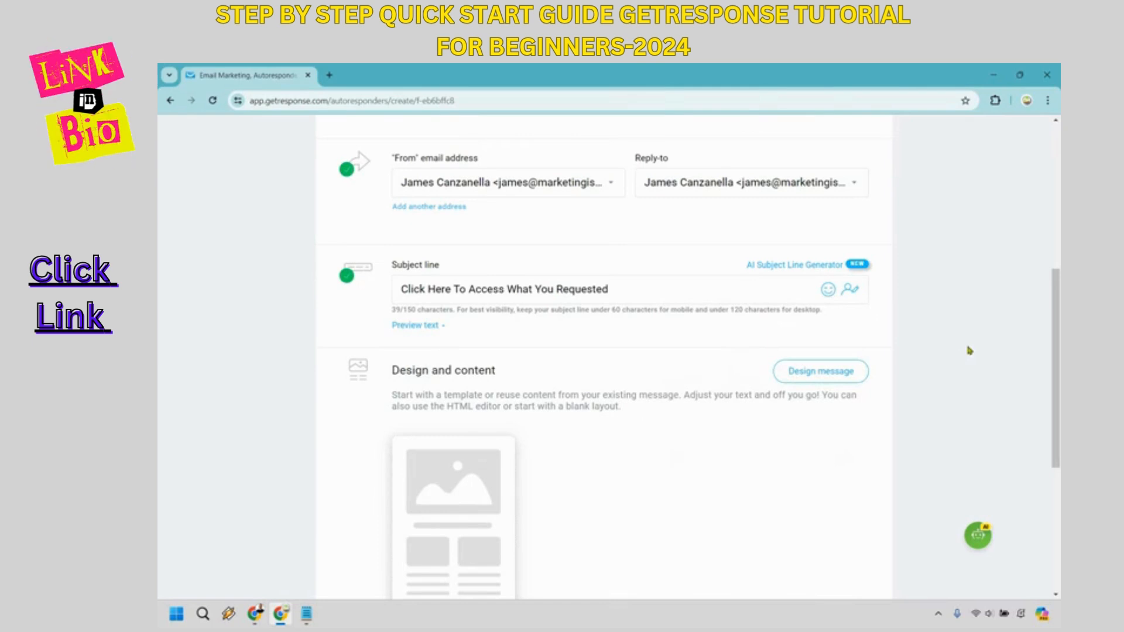
Start designing the autoresponder message from the empty Blank template.
{"action": "scroll", "coordinate": [508, 278], "scroll_direction": "down", "scroll_amount": 2}
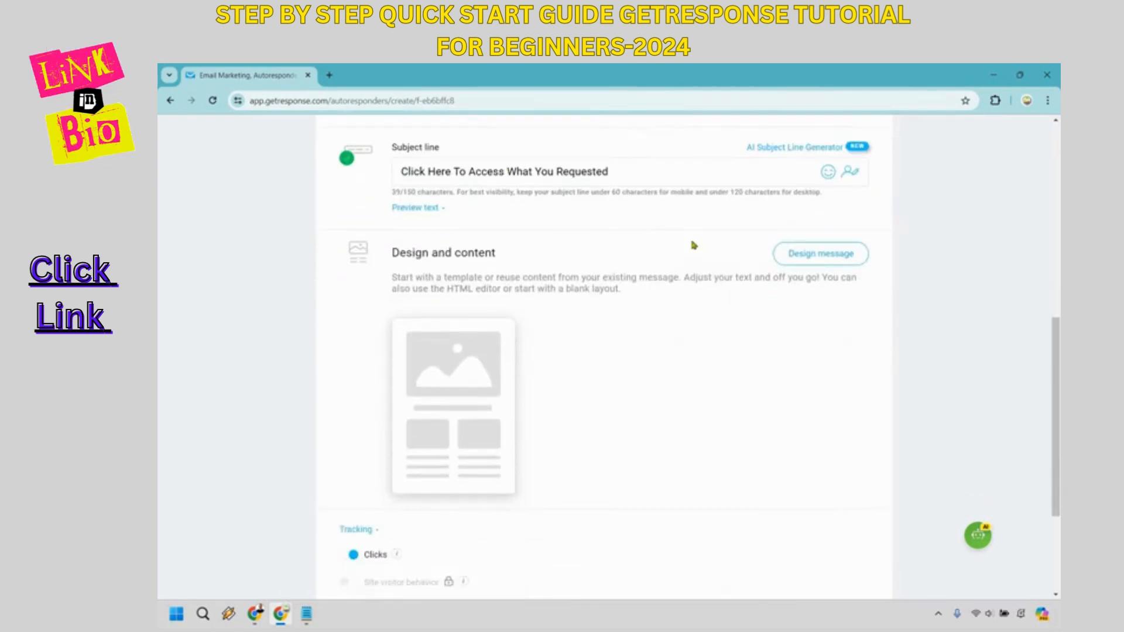
{"action": "scroll", "coordinate": [507, 354], "scroll_direction": "down", "scroll_amount": 1}
{"action": "mouse_move", "coordinate": [511, 350]}
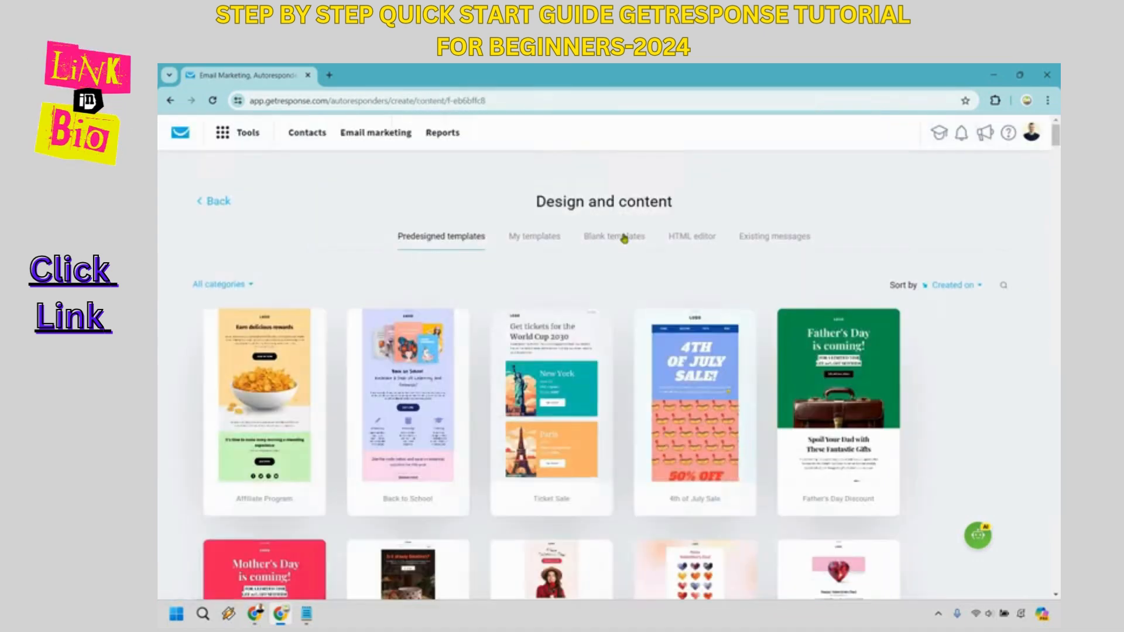
{"action": "left_click", "coordinate": [624, 237]}
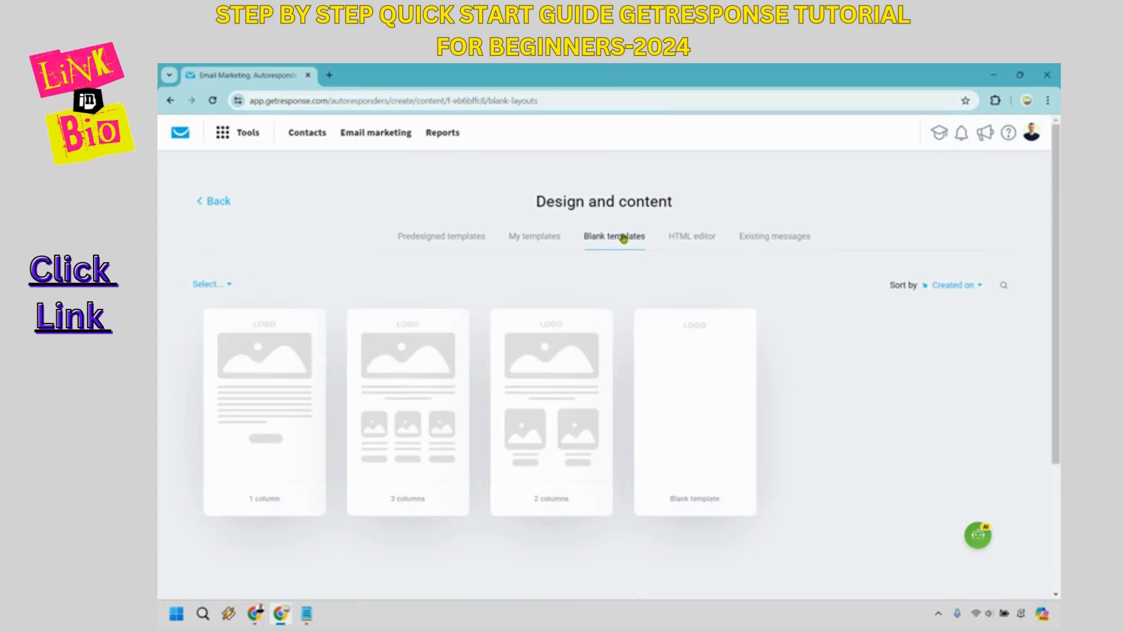
{"action": "mouse_move", "coordinate": [711, 361]}
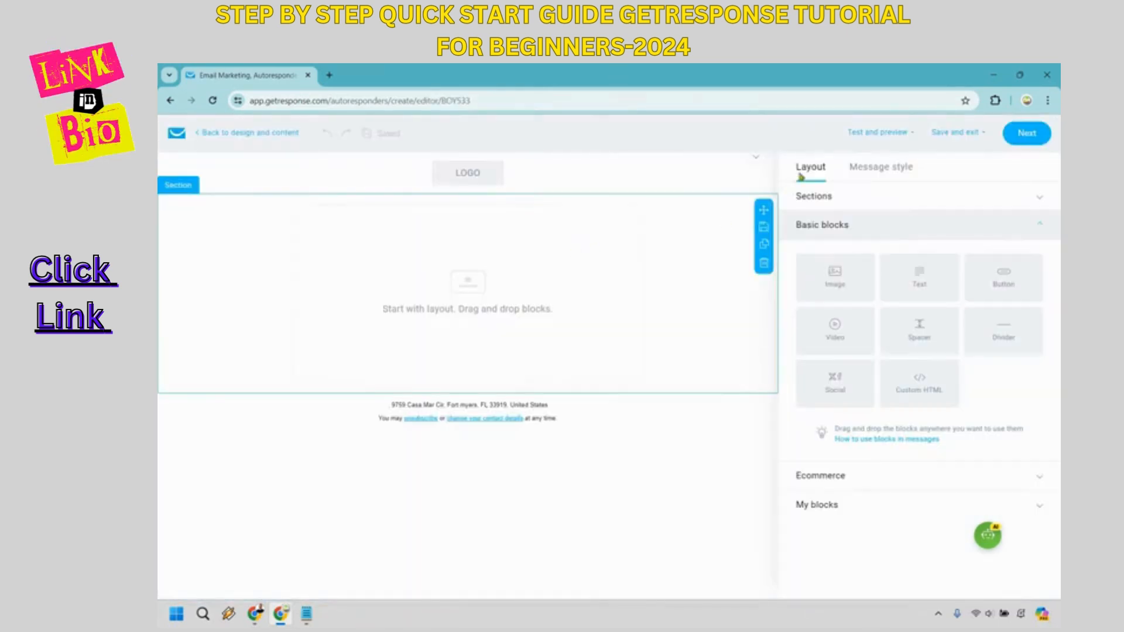
Look over the message's test, preview and save options, then hide the logo in the header.
{"action": "left_click", "coordinate": [858, 134]}
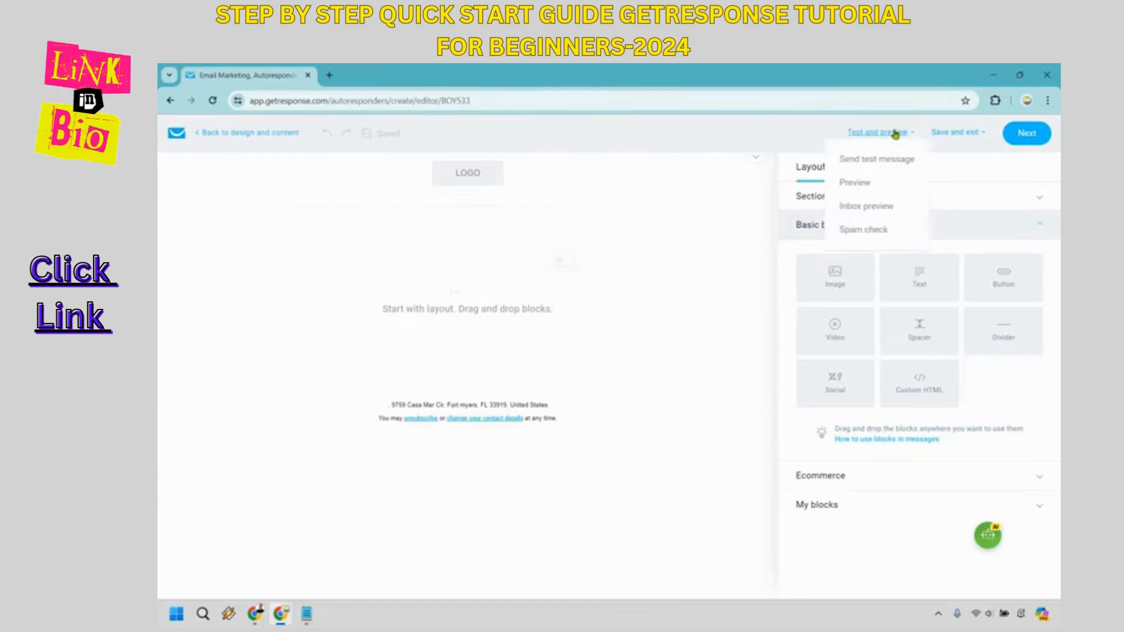
{"action": "left_click", "coordinate": [957, 132]}
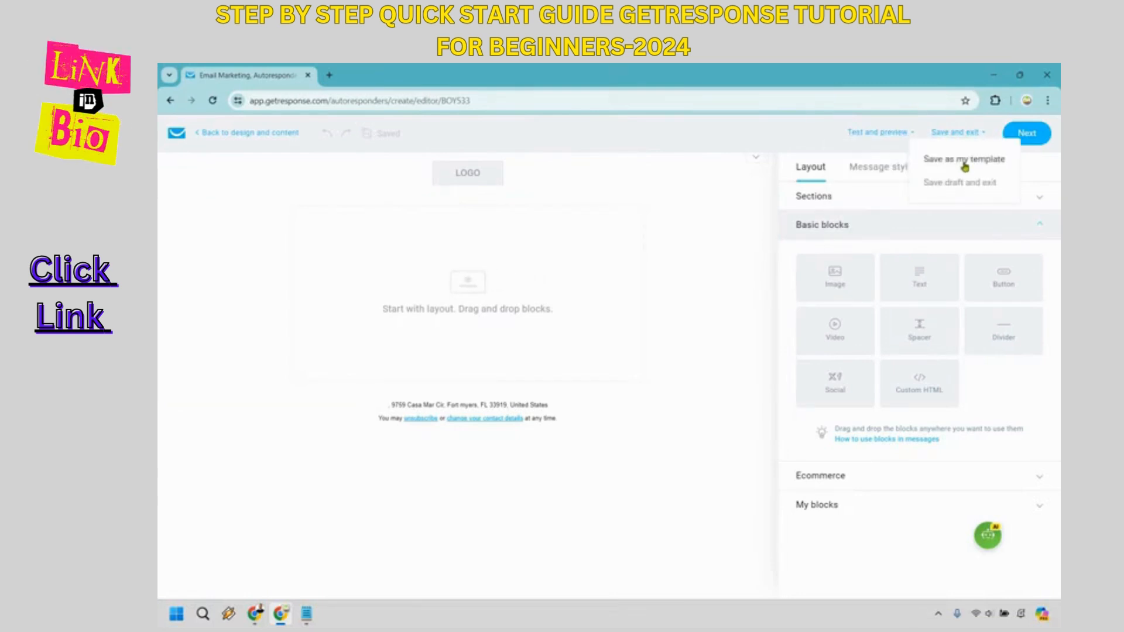
{"action": "left_click", "coordinate": [575, 179]}
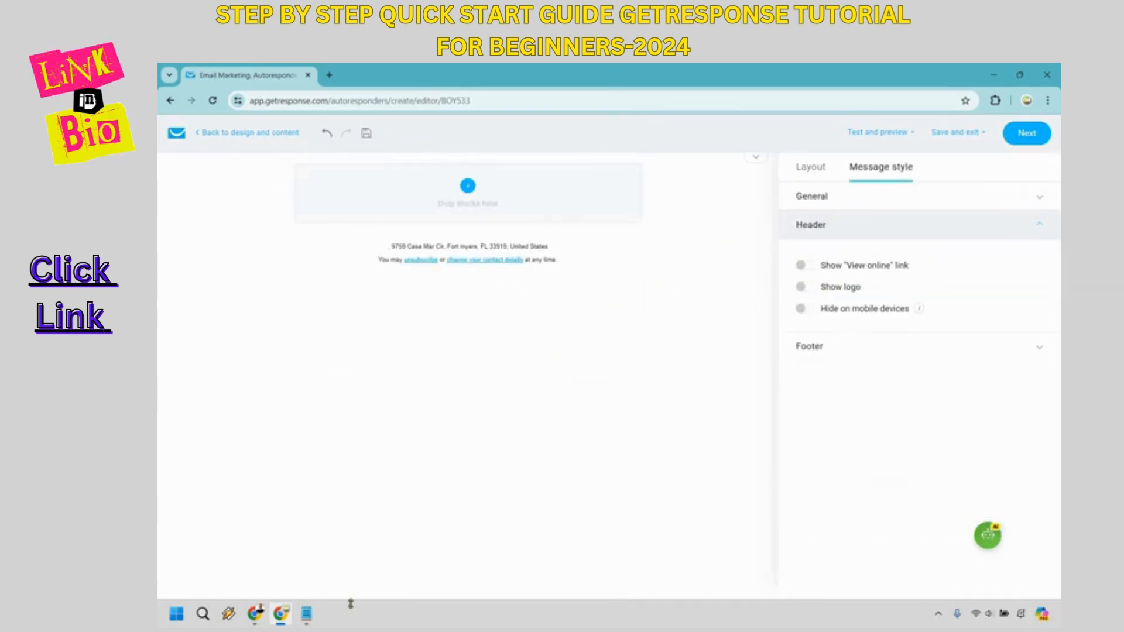
Copy the entire welcome message from Notepad and paste it into a new text block in the email body.
{"action": "key", "text": "alt+Tab"}
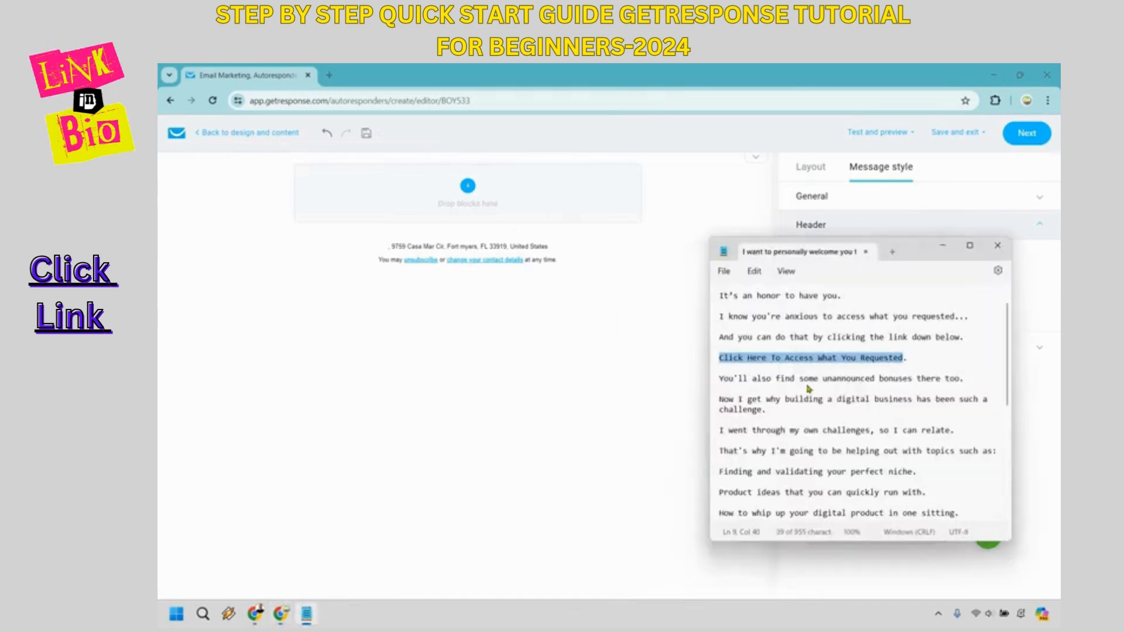
{"action": "key", "text": "ctrl+a"}
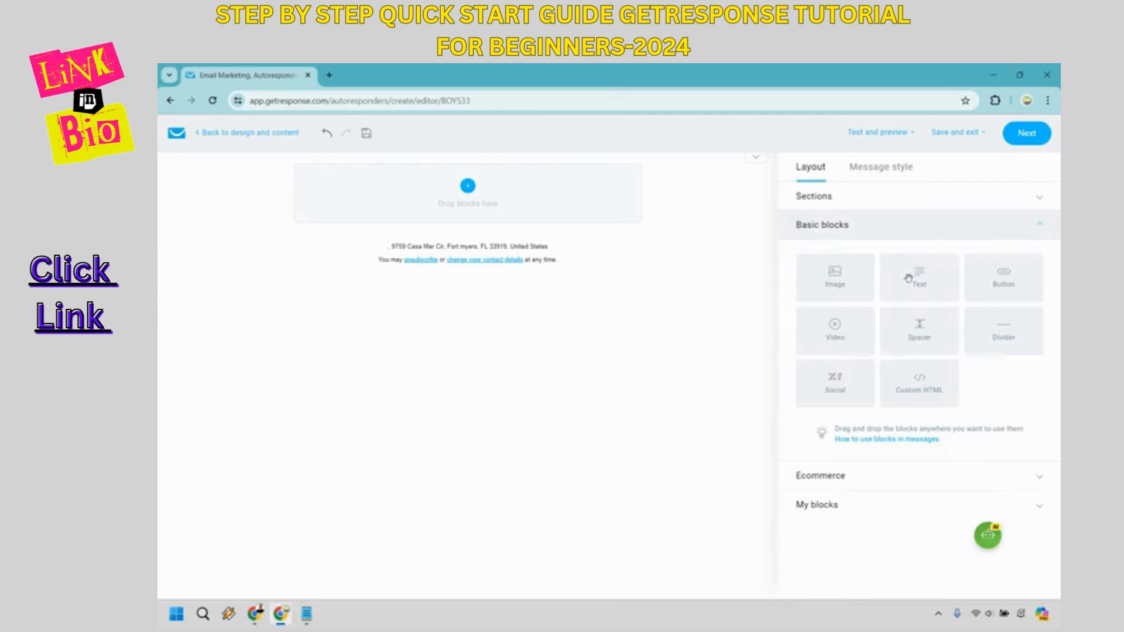
{"action": "left_click_drag", "start_coordinate": [915, 283], "coordinate": [473, 203]}
{"action": "key", "text": "ctrl+v"}
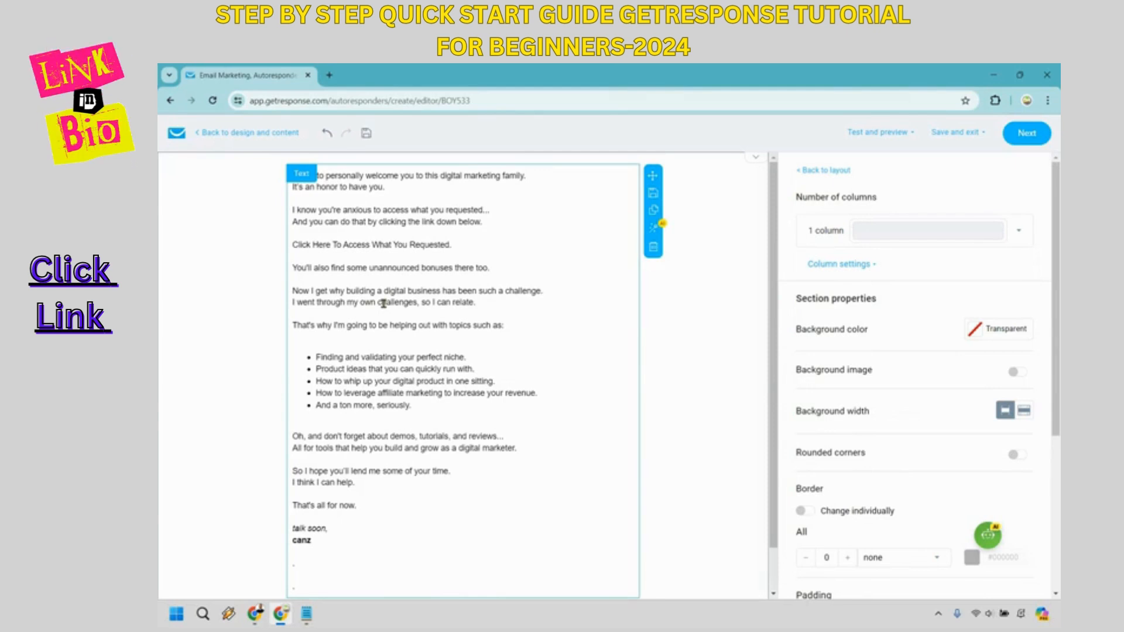
{"action": "left_click", "coordinate": [452, 272]}
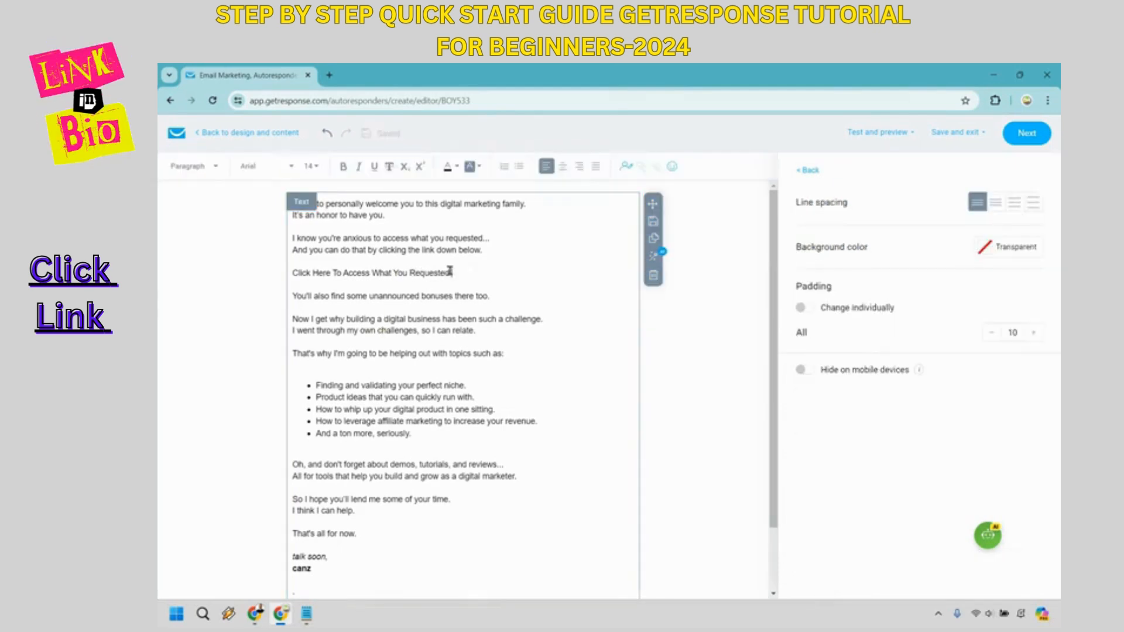
{"action": "left_click_drag", "start_coordinate": [450, 272], "coordinate": [299, 274]}
{"action": "left_click", "coordinate": [641, 166]}
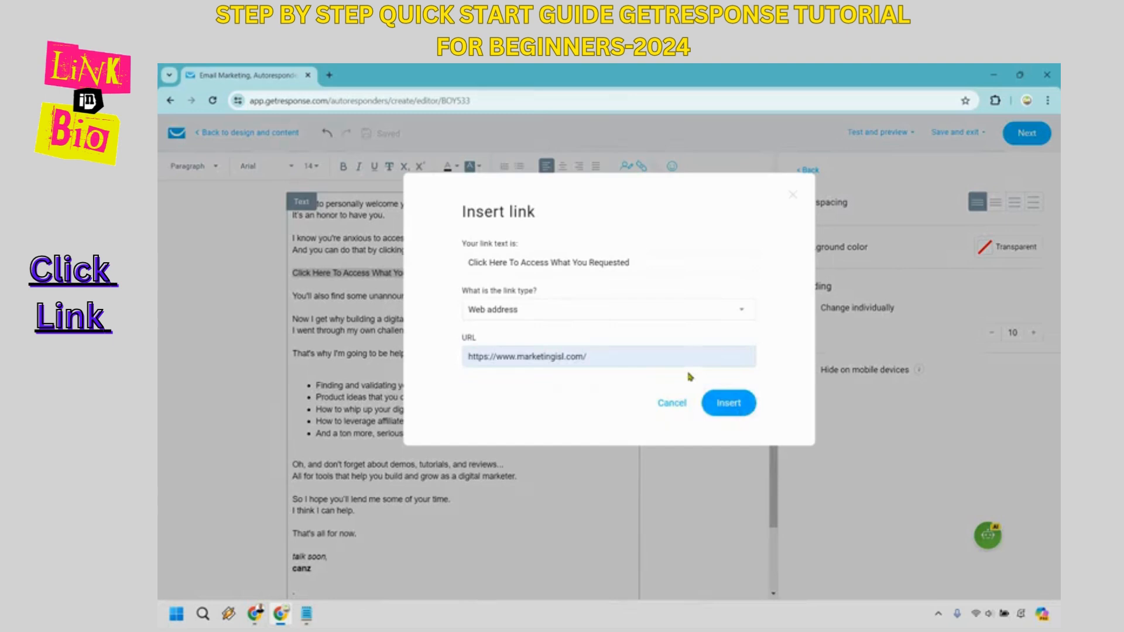
{"action": "left_click", "coordinate": [728, 403]}
{"action": "left_click", "coordinate": [583, 251]}
{"action": "left_click", "coordinate": [584, 252]}
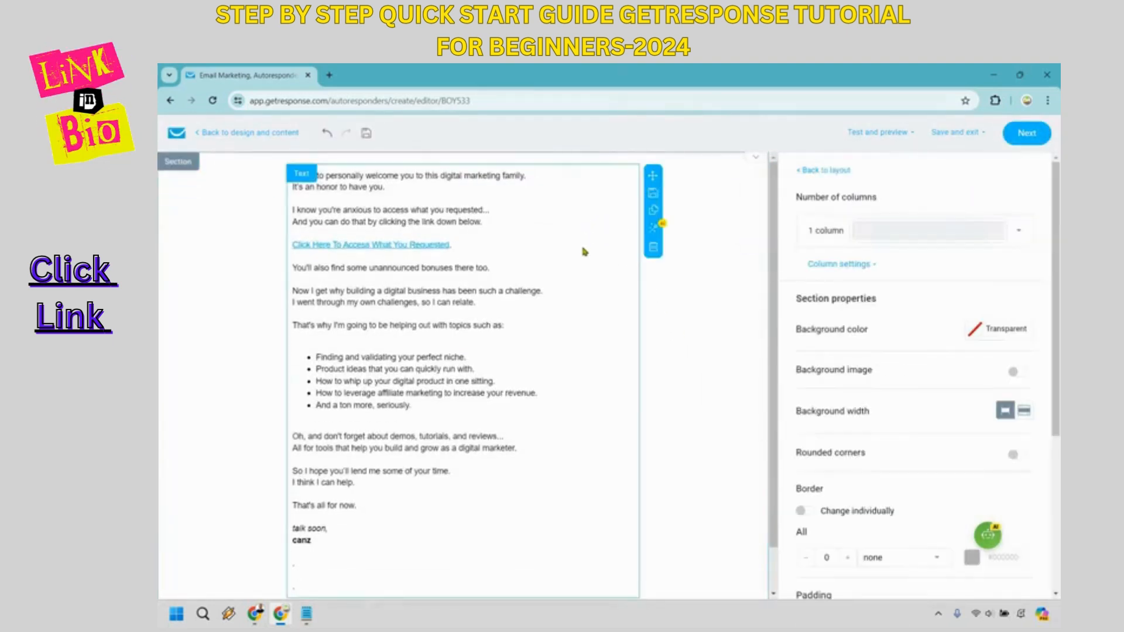
{"action": "left_click", "coordinate": [699, 364]}
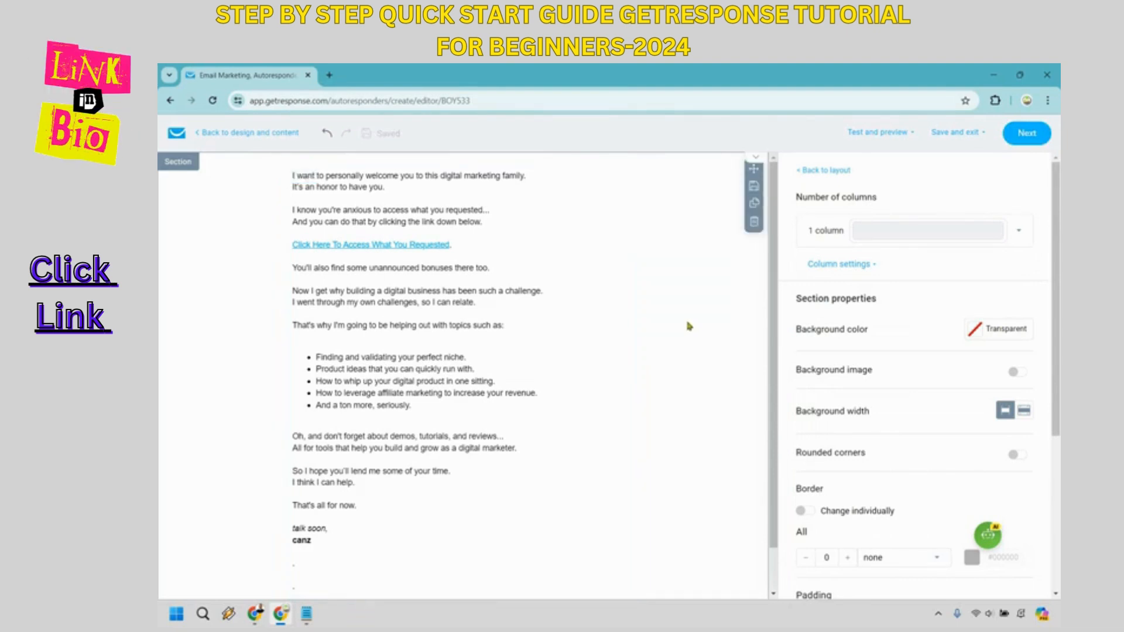
Set the email's general message width to 900 pixels.
{"action": "left_click", "coordinate": [538, 329]}
{"action": "left_click", "coordinate": [803, 170]}
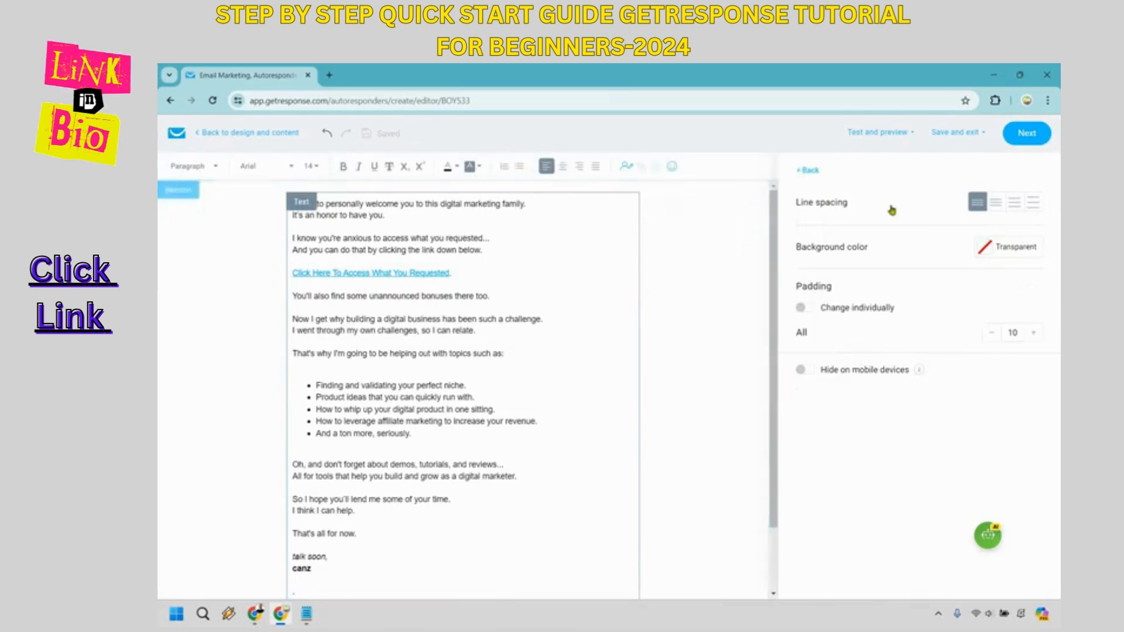
{"action": "left_click", "coordinate": [896, 166]}
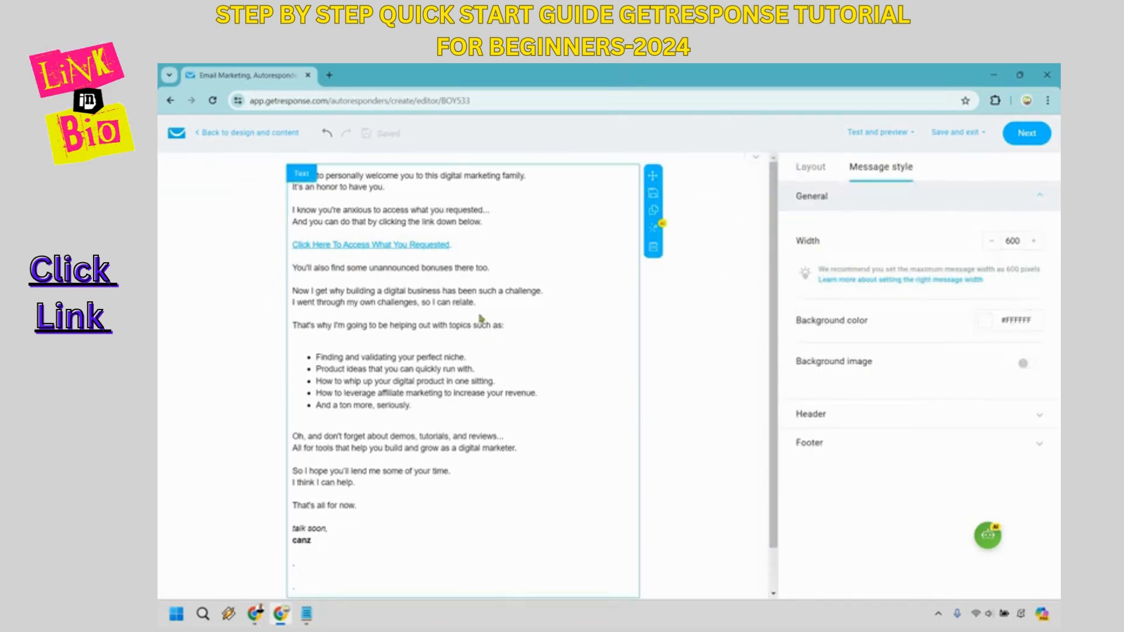
{"action": "left_click", "coordinate": [993, 242]}
{"action": "left_click", "coordinate": [1036, 244]}
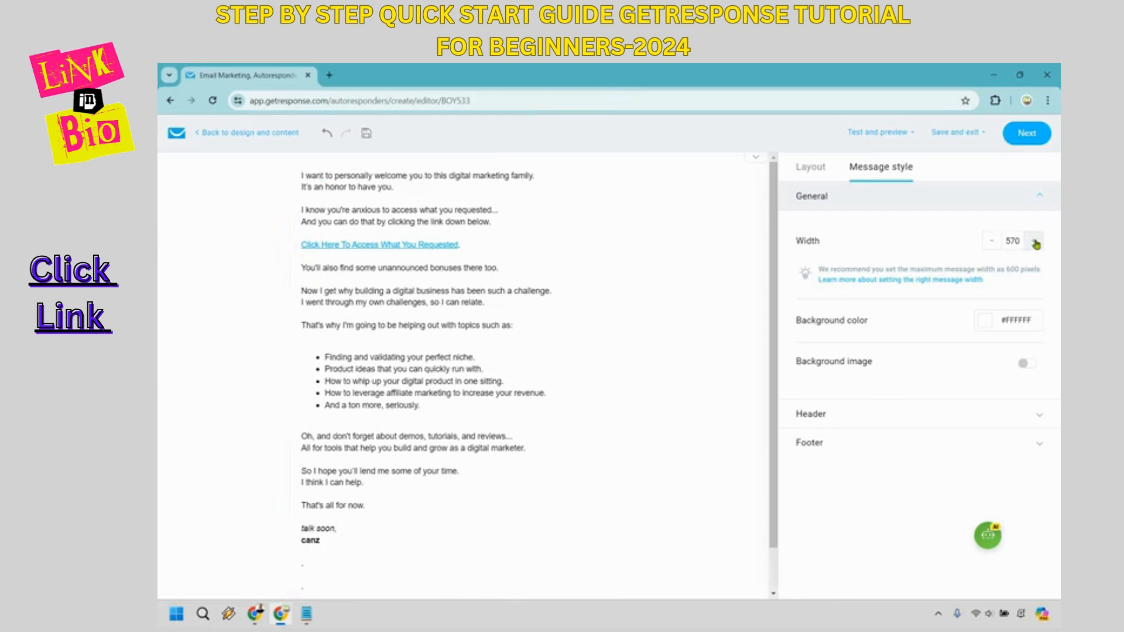
{"action": "left_click", "coordinate": [1036, 243]}
{"action": "left_click", "coordinate": [1036, 243]}
{"action": "left_click", "coordinate": [1036, 243]}
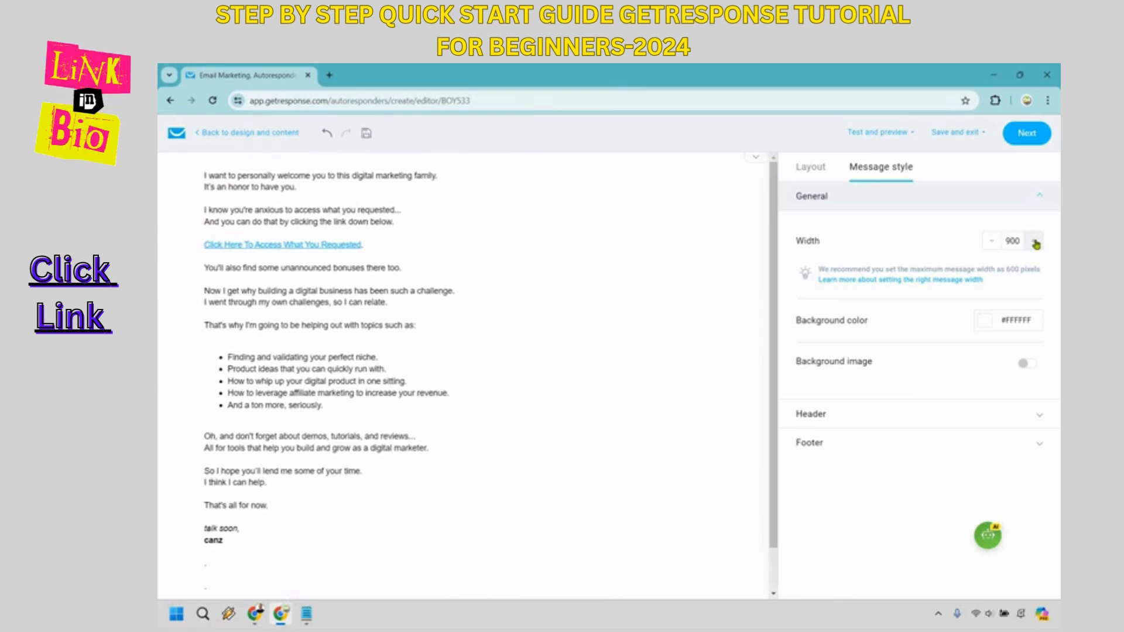
Set the email's general message width to 990 pixels.
{"action": "left_click", "coordinate": [1036, 243]}
{"action": "left_click", "coordinate": [1036, 244]}
{"action": "left_click", "coordinate": [1036, 243]}
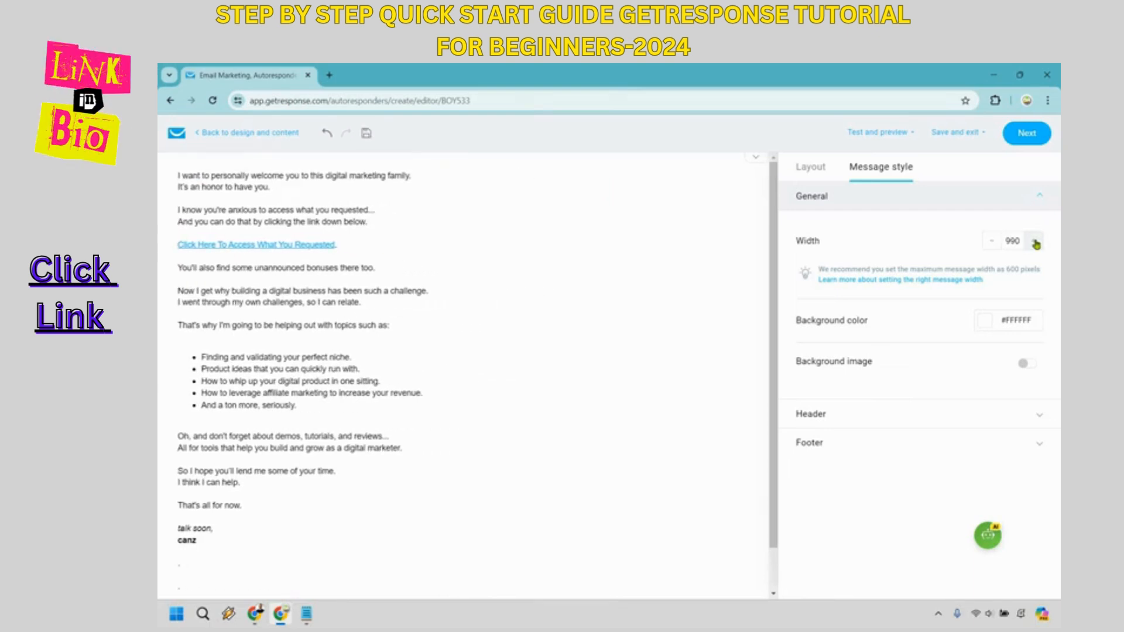
{"action": "left_click", "coordinate": [1036, 243]}
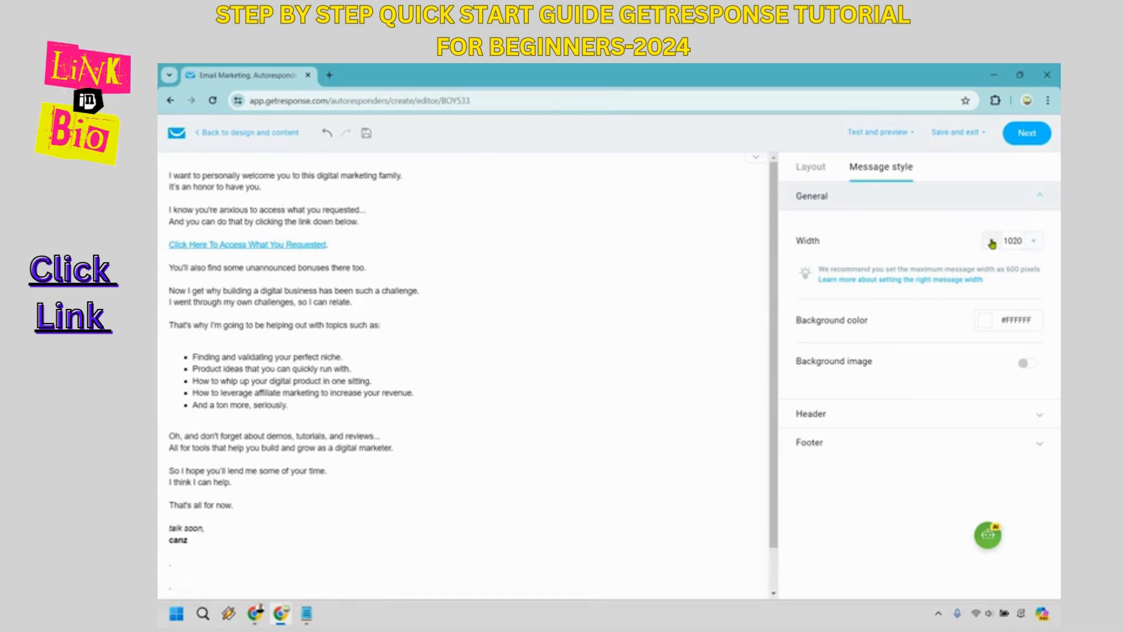
{"action": "left_click", "coordinate": [991, 243]}
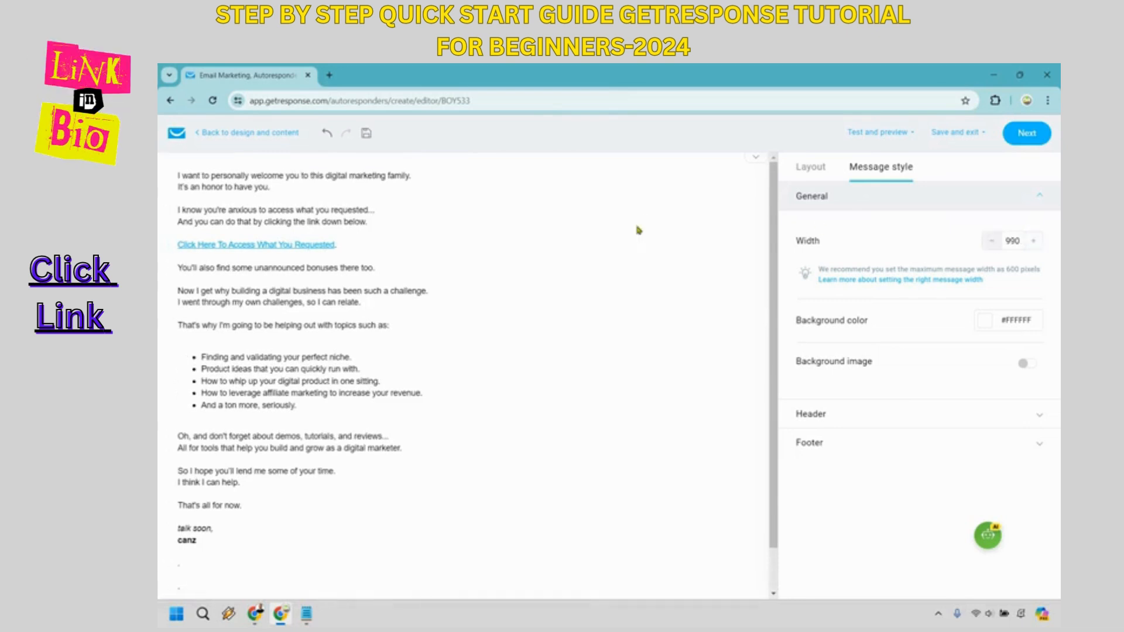
{"action": "left_click", "coordinate": [759, 412]}
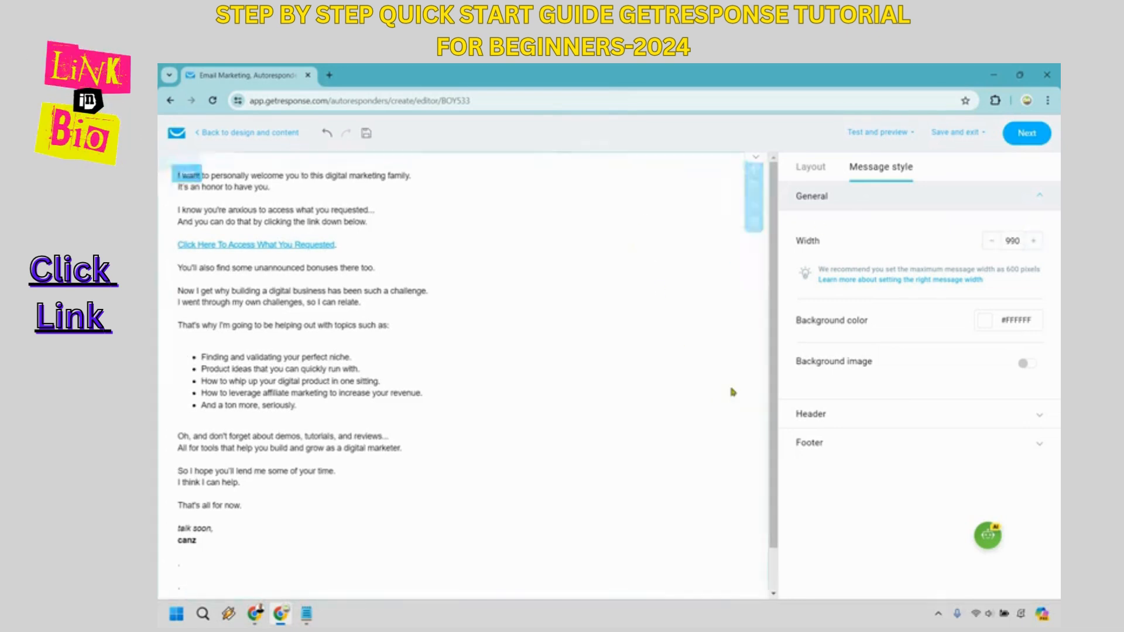
Check the message's save and exit options, then proceed to the autoresponder's settings, review them and publish it.
{"action": "left_click", "coordinate": [957, 133]}
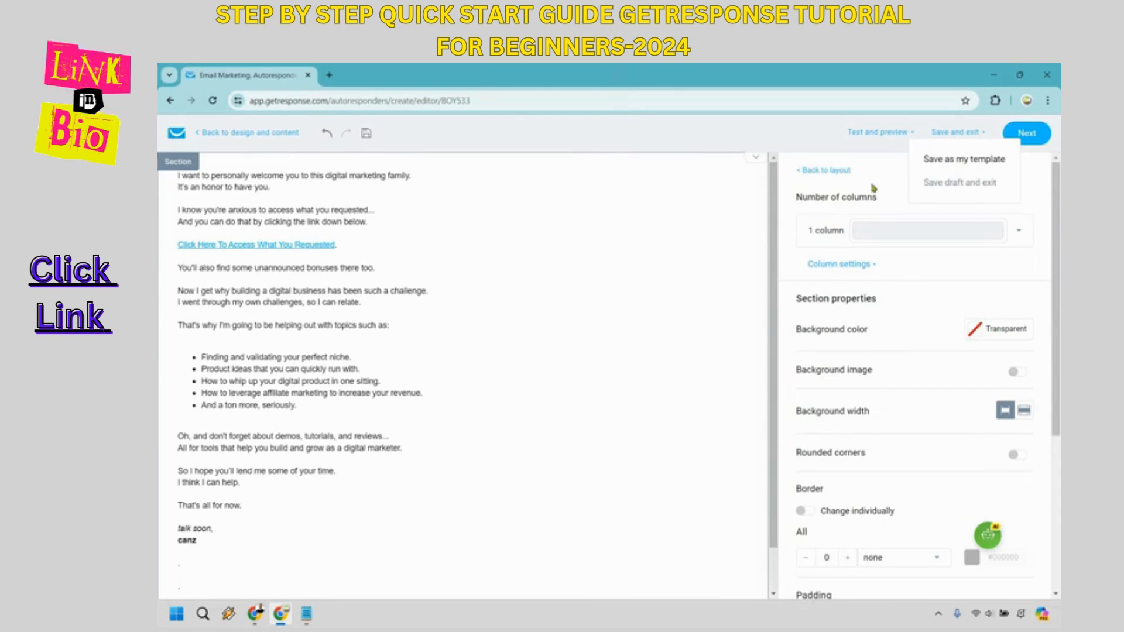
{"action": "left_click", "coordinate": [569, 302]}
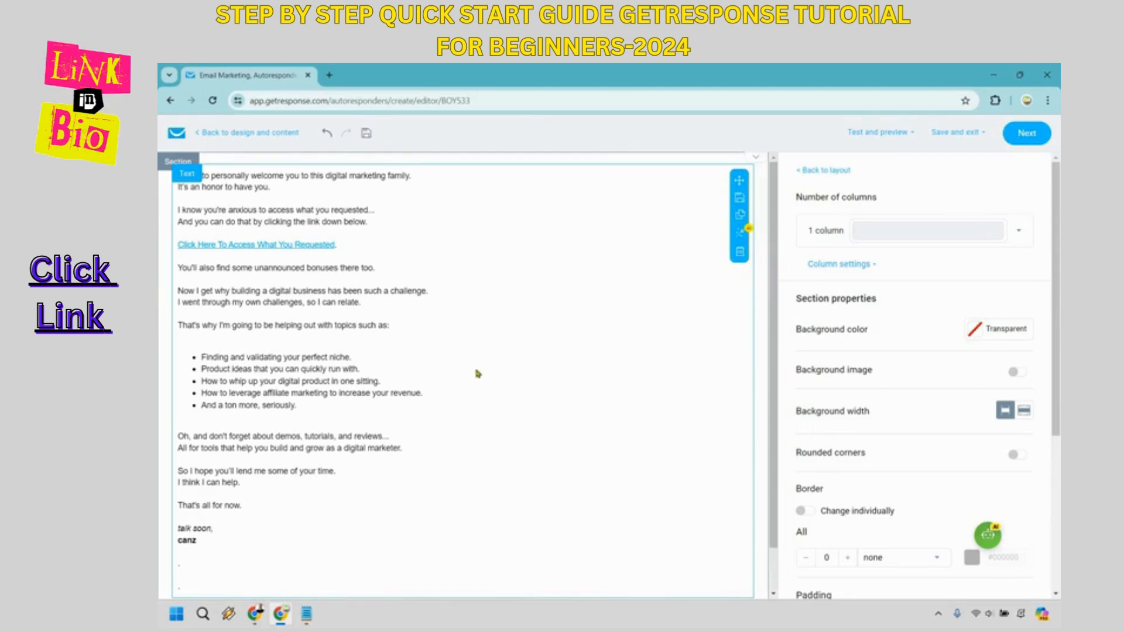
{"action": "left_click", "coordinate": [1025, 137]}
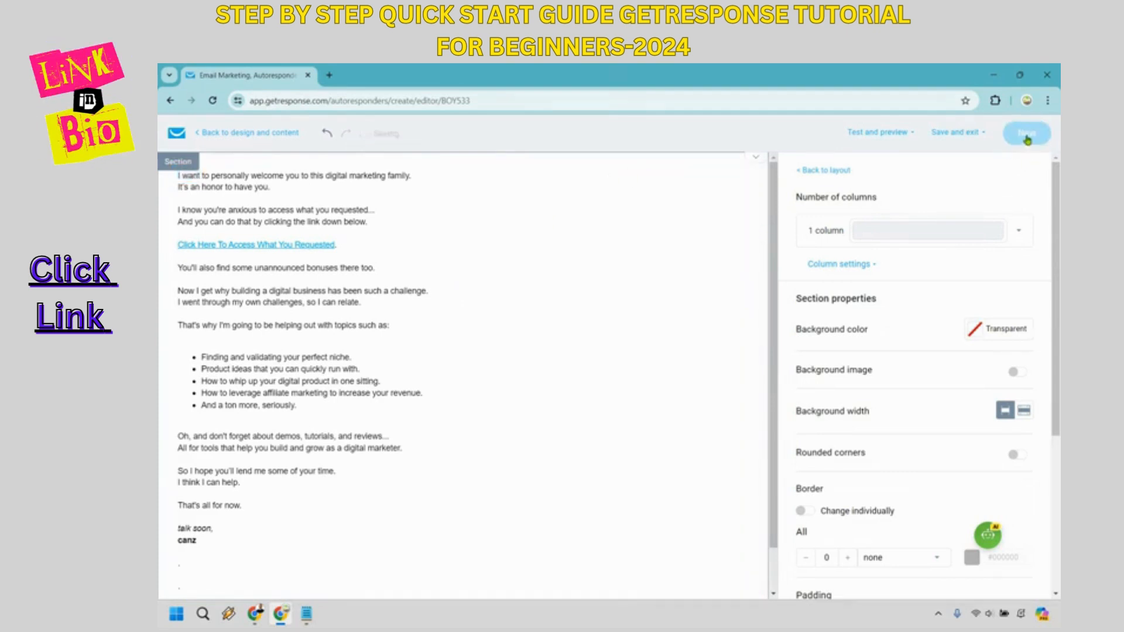
{"action": "scroll", "coordinate": [976, 261], "scroll_direction": "down", "scroll_amount": 2}
{"action": "scroll", "coordinate": [976, 262], "scroll_direction": "down", "scroll_amount": 9}
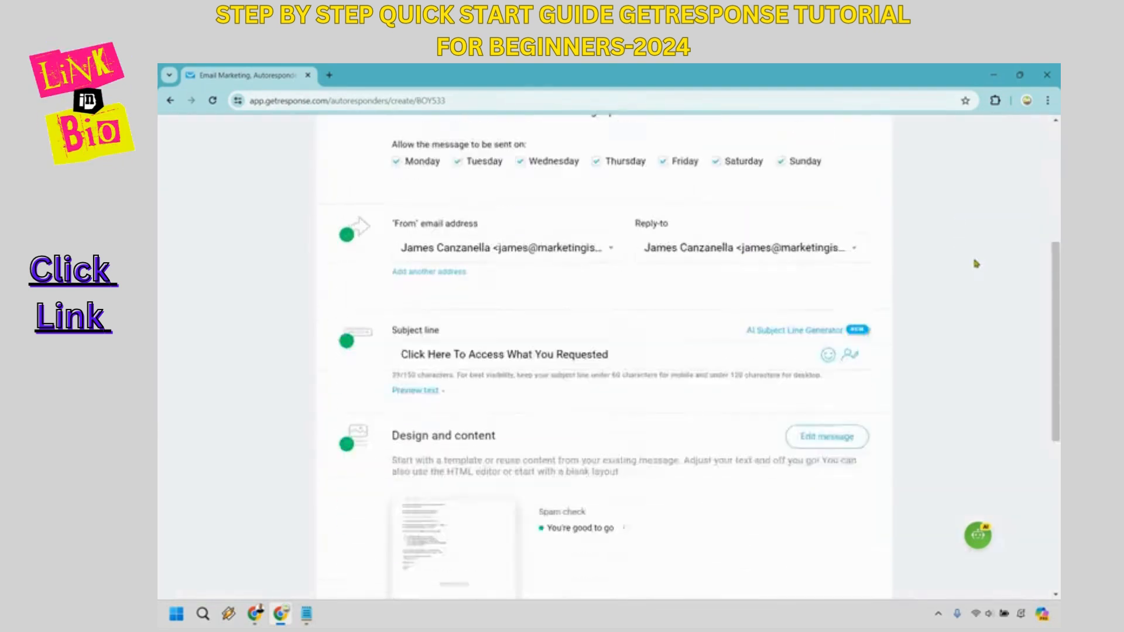
{"action": "scroll", "coordinate": [703, 342], "scroll_direction": "up", "scroll_amount": 3}
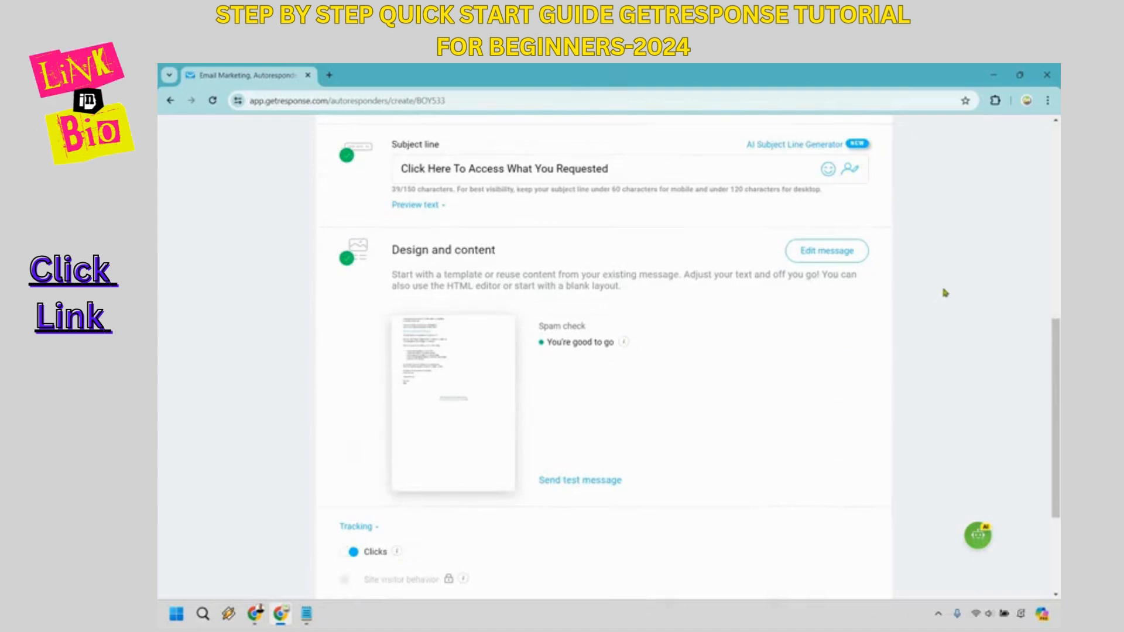
{"action": "scroll", "coordinate": [973, 287], "scroll_direction": "down", "scroll_amount": 3}
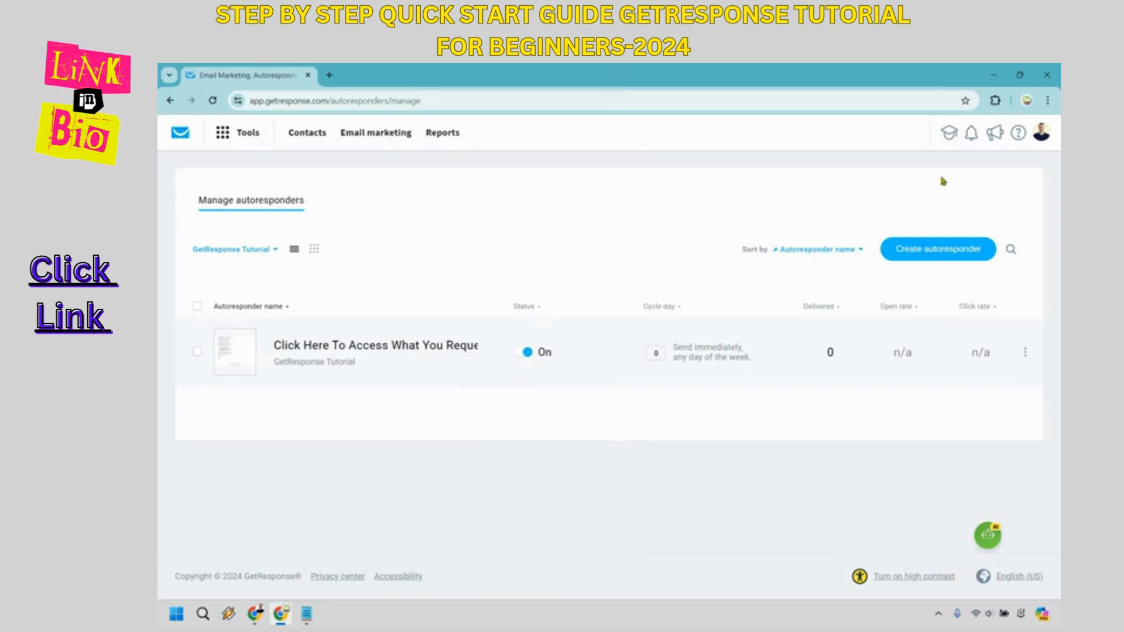
Create another autoresponder with the By myself option and set it to go out on day 2.
{"action": "left_click", "coordinate": [943, 256]}
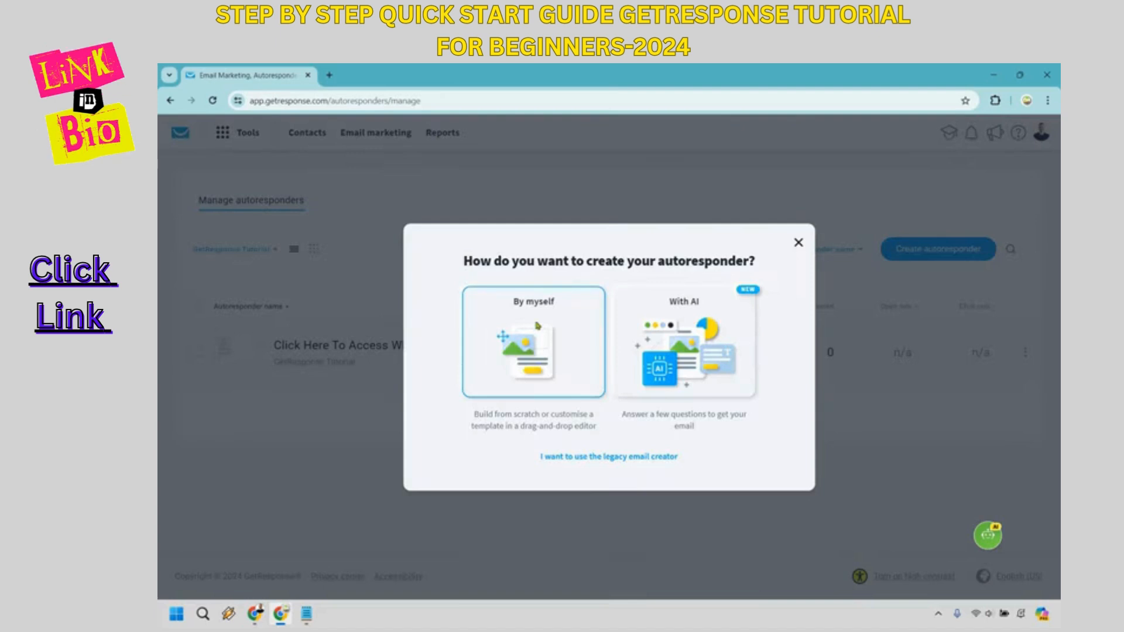
{"action": "left_click", "coordinate": [508, 304]}
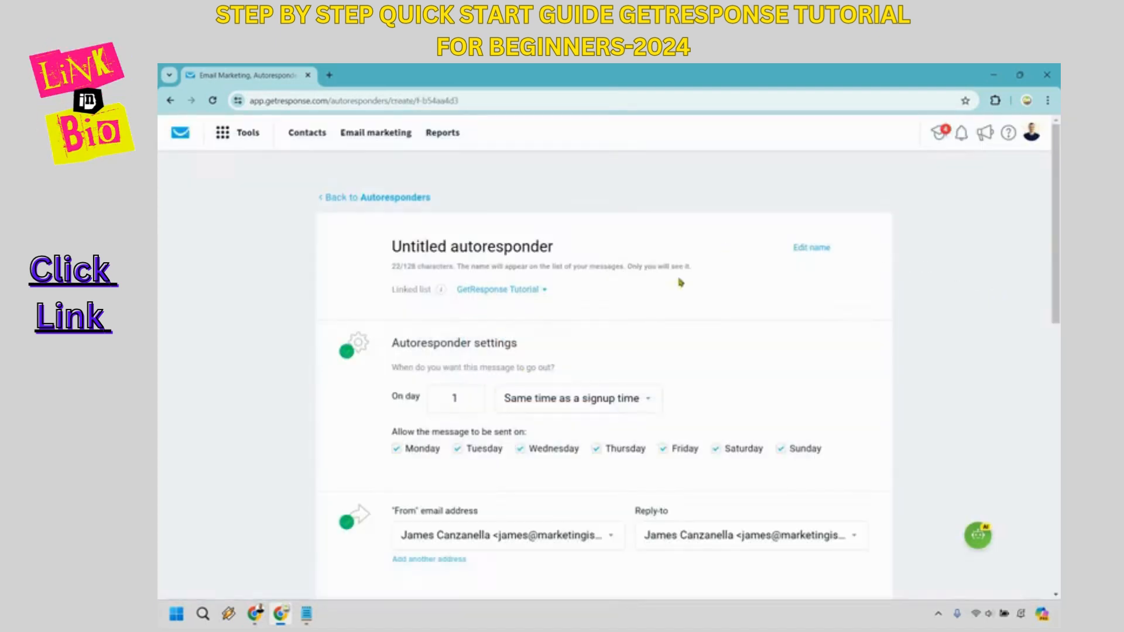
{"action": "scroll", "coordinate": [459, 336], "scroll_direction": "down", "scroll_amount": 1}
{"action": "double_click", "coordinate": [455, 335]}
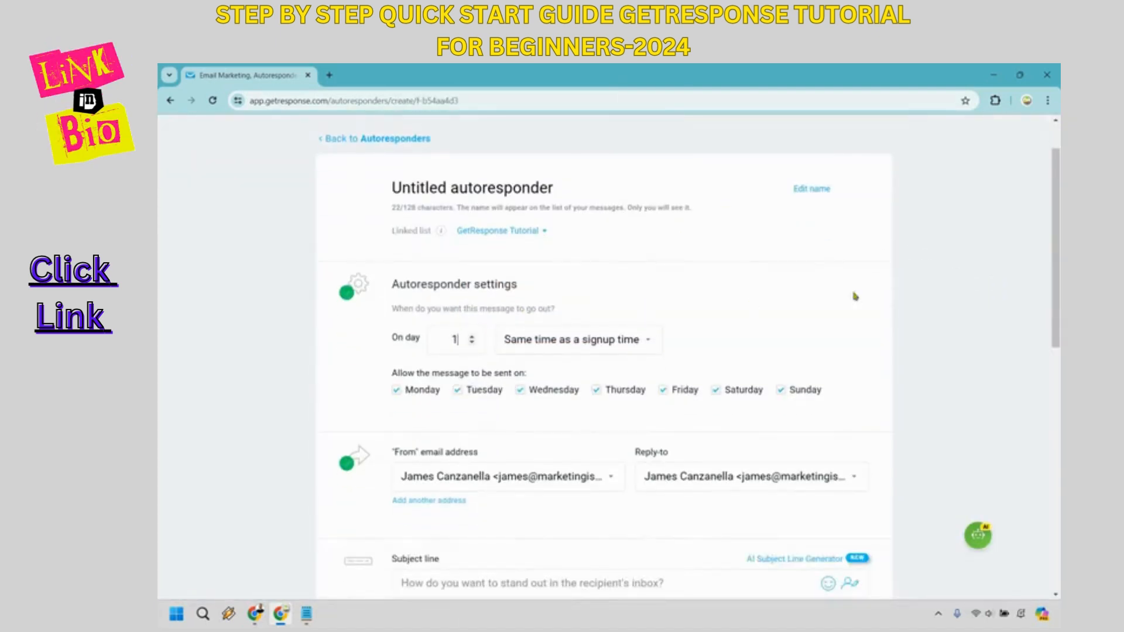
{"action": "type", "text": "2"}
{"action": "left_click", "coordinate": [615, 192]}
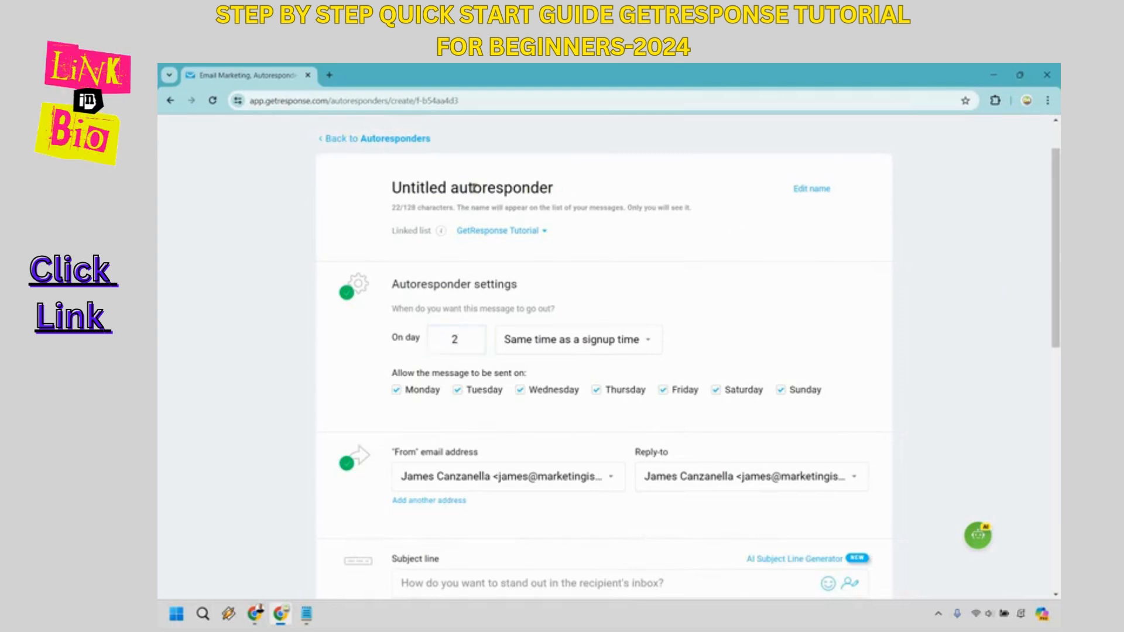
Look over the new autoresponder's subject and design settings and the available send-time options.
{"action": "scroll", "coordinate": [469, 436], "scroll_direction": "down", "scroll_amount": 3}
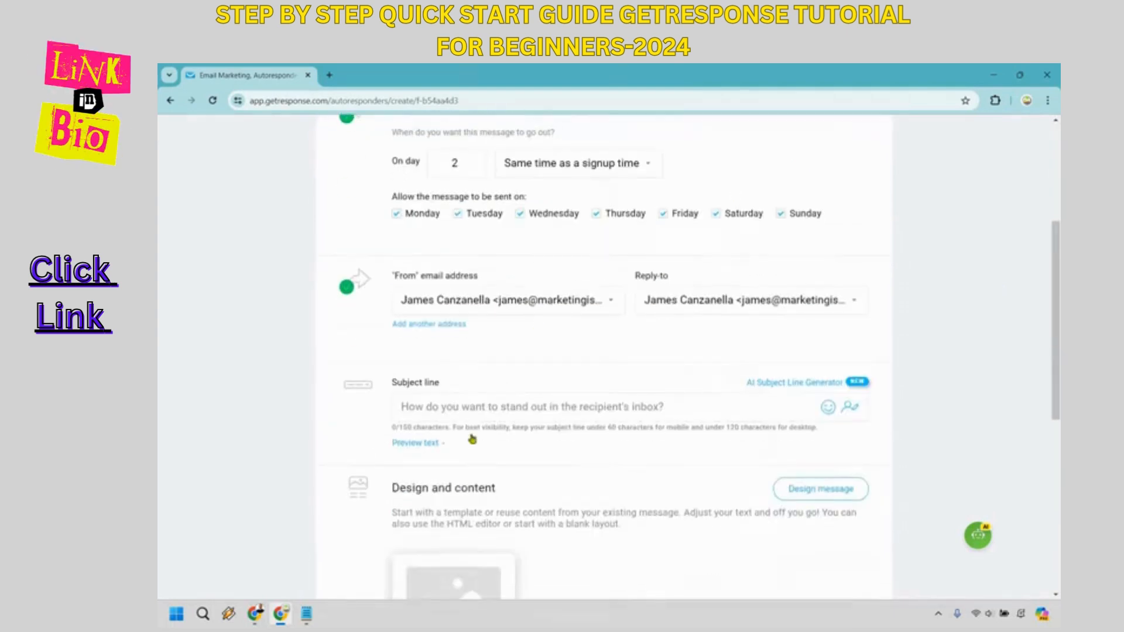
{"action": "scroll", "coordinate": [643, 409], "scroll_direction": "down", "scroll_amount": 3}
{"action": "scroll", "coordinate": [981, 291], "scroll_direction": "up", "scroll_amount": 6}
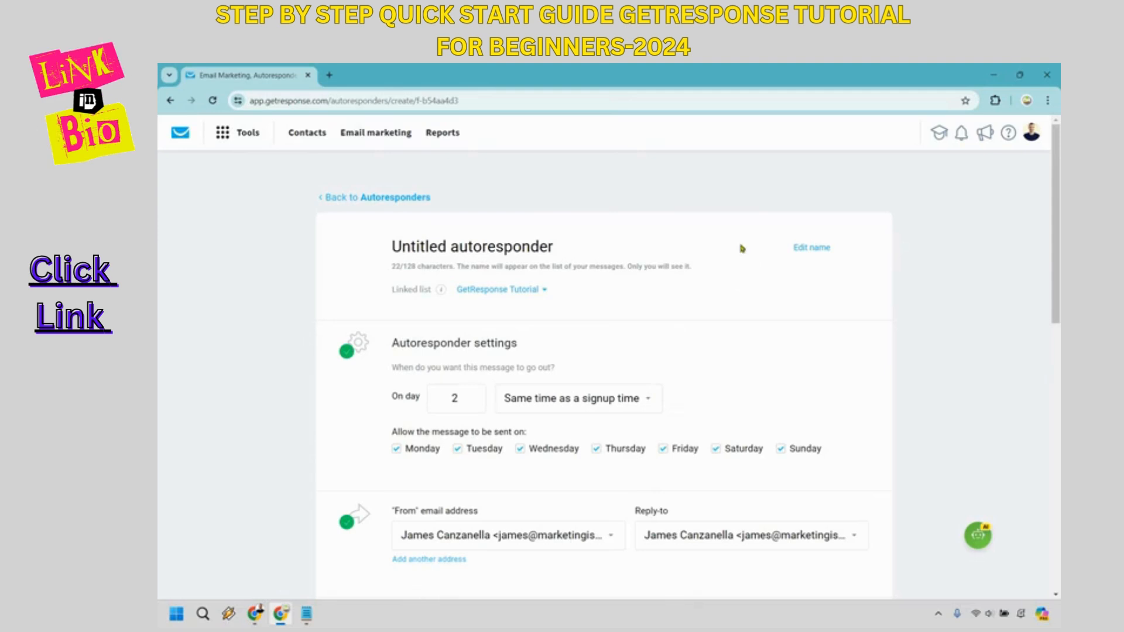
{"action": "scroll", "coordinate": [619, 341], "scroll_direction": "down", "scroll_amount": 1}
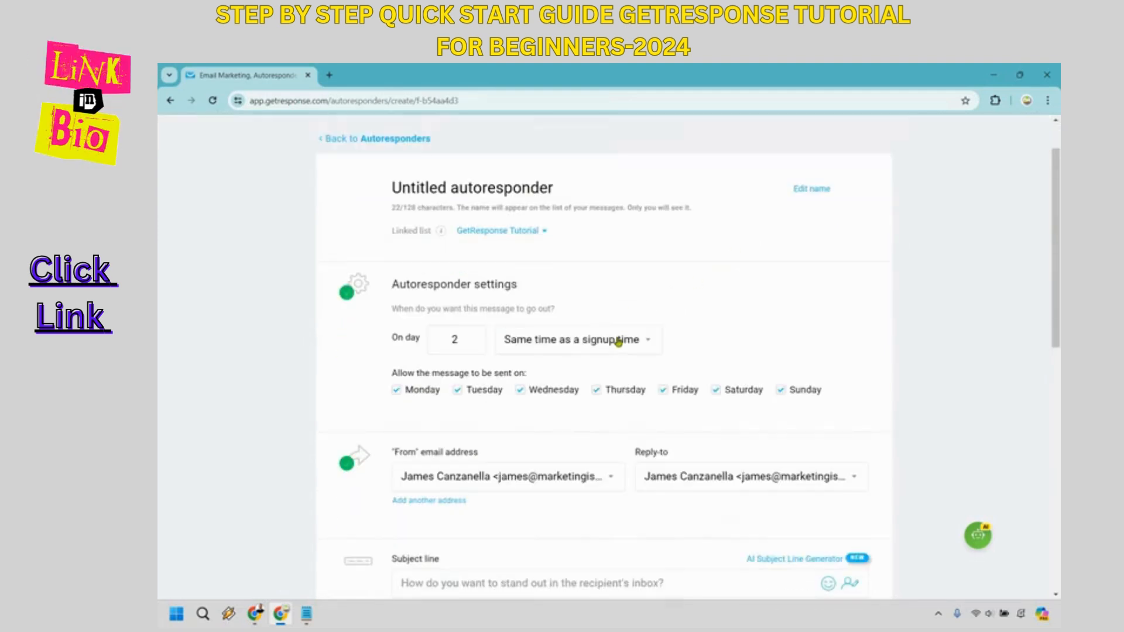
{"action": "left_click", "coordinate": [619, 341]}
{"action": "left_click", "coordinate": [967, 306]}
{"action": "left_click", "coordinate": [632, 342]}
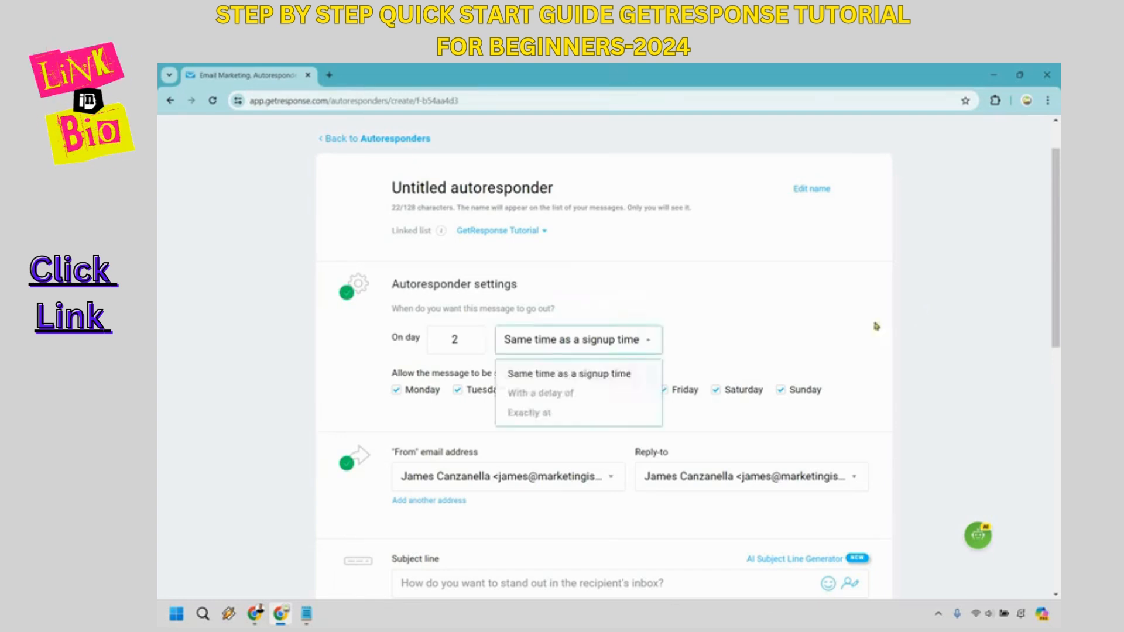
{"action": "left_click", "coordinate": [998, 313]}
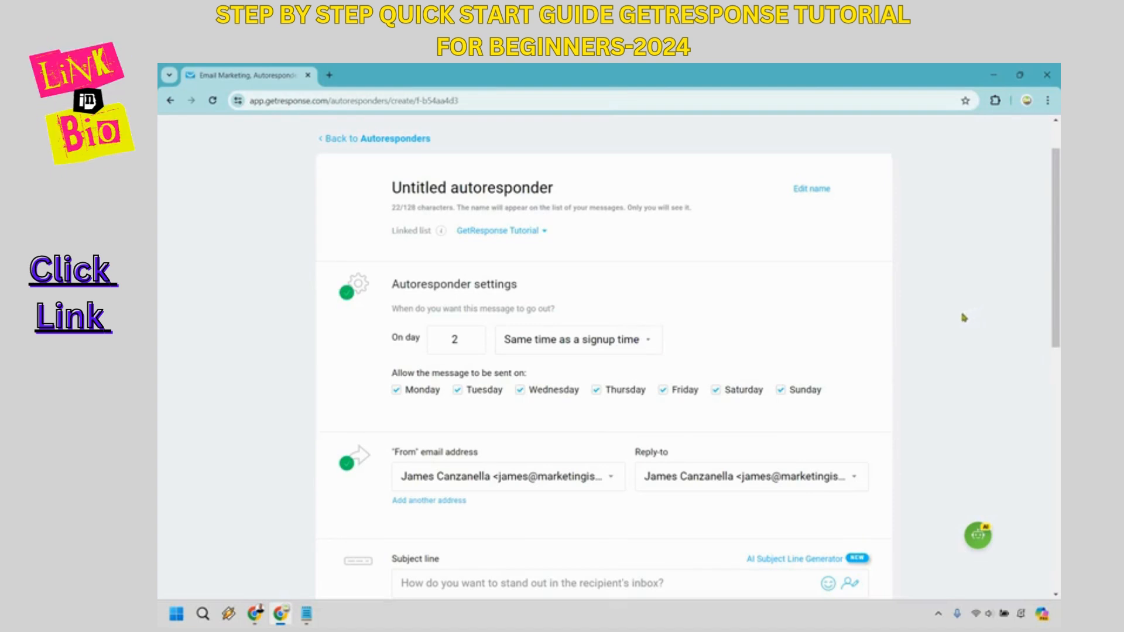
{"action": "scroll", "coordinate": [951, 320], "scroll_direction": "up", "scroll_amount": 1}
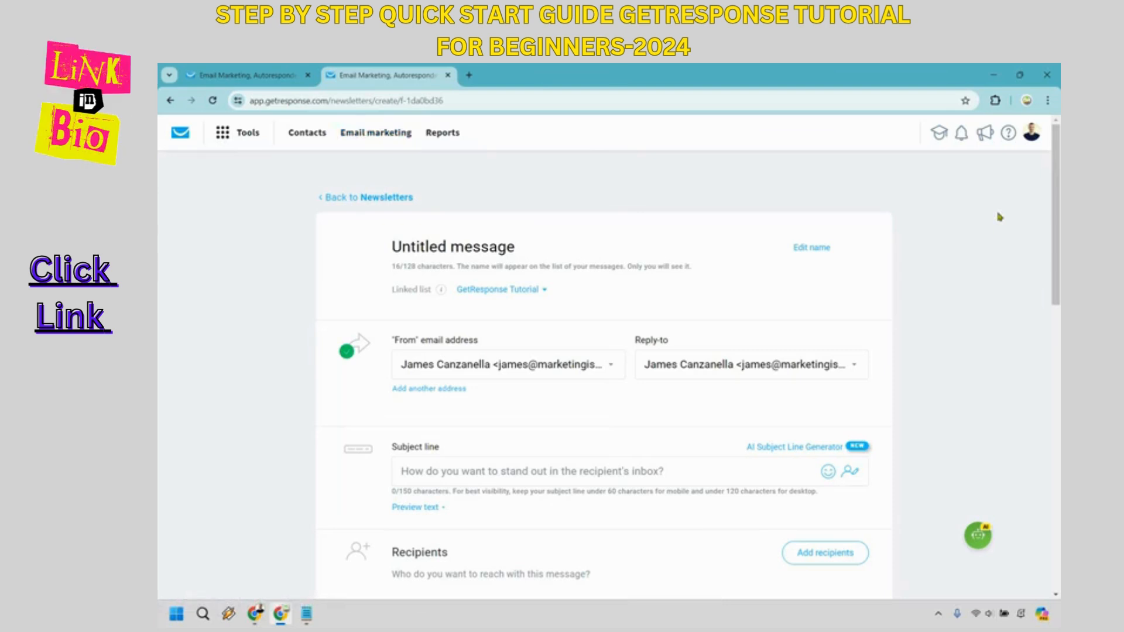
Examine the newsletter draft's sender, subject line, recipients, design, tracking and sending options.
{"action": "scroll", "coordinate": [999, 217], "scroll_direction": "down", "scroll_amount": 4}
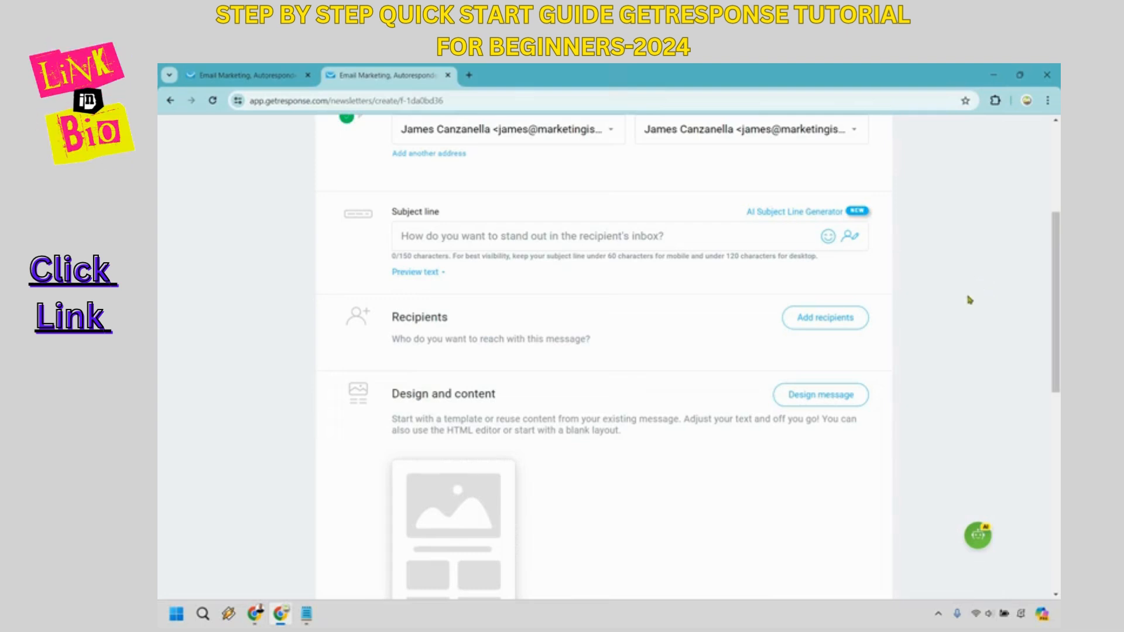
{"action": "scroll", "coordinate": [682, 276], "scroll_direction": "down", "scroll_amount": 1}
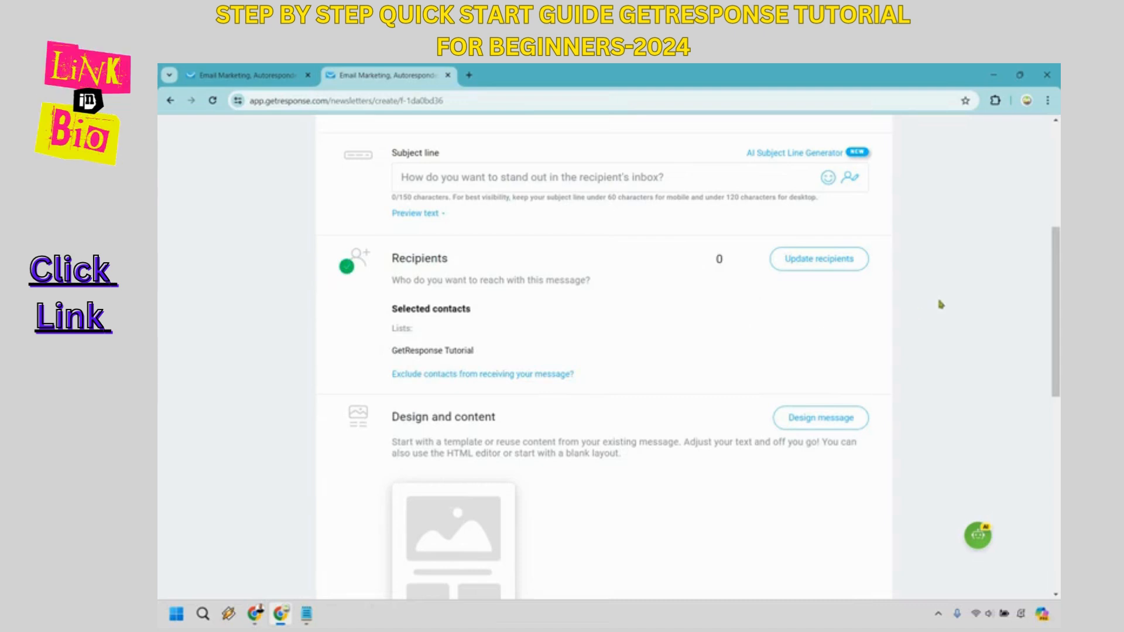
{"action": "scroll", "coordinate": [443, 243], "scroll_direction": "up", "scroll_amount": 5}
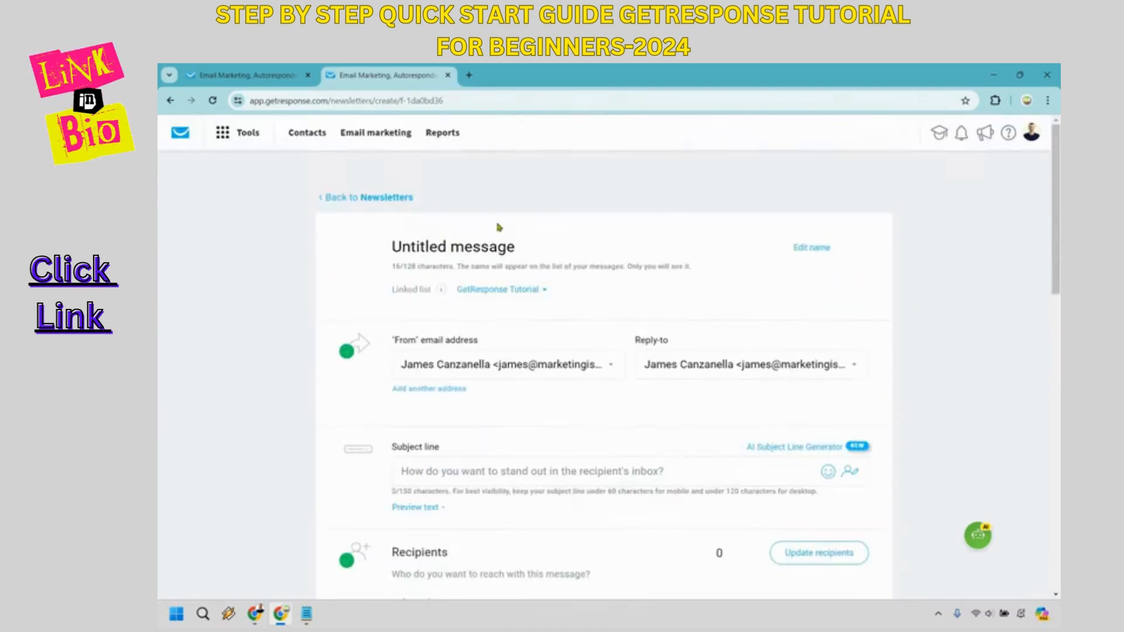
{"action": "scroll", "coordinate": [602, 271], "scroll_direction": "down", "scroll_amount": 1}
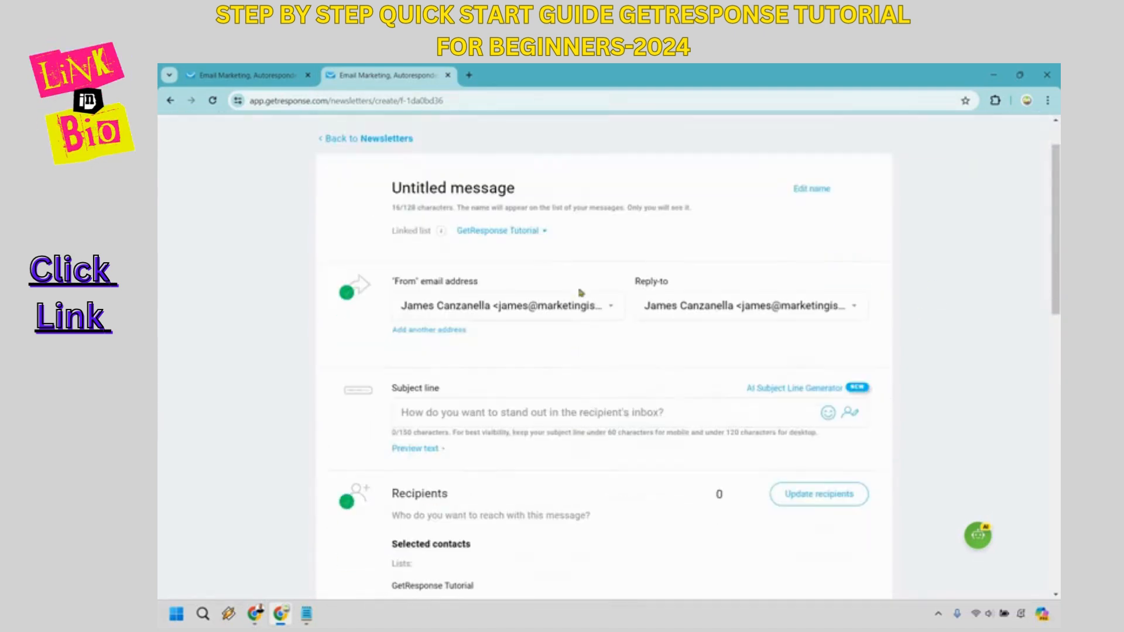
{"action": "scroll", "coordinate": [575, 281], "scroll_direction": "down", "scroll_amount": 10}
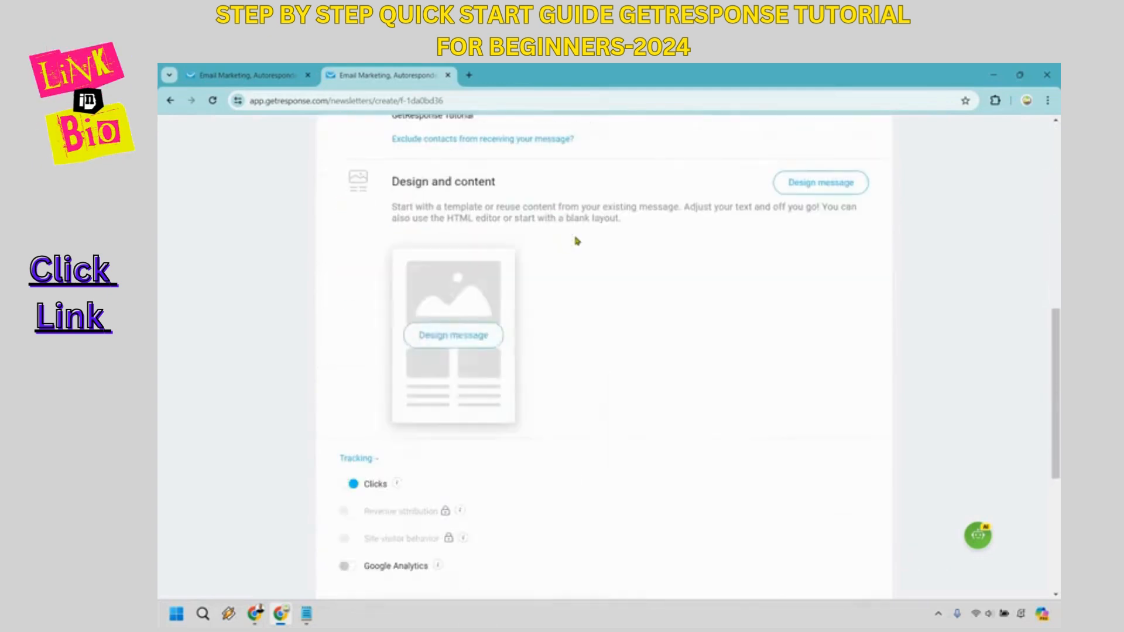
{"action": "scroll", "coordinate": [584, 241], "scroll_direction": "down", "scroll_amount": 2}
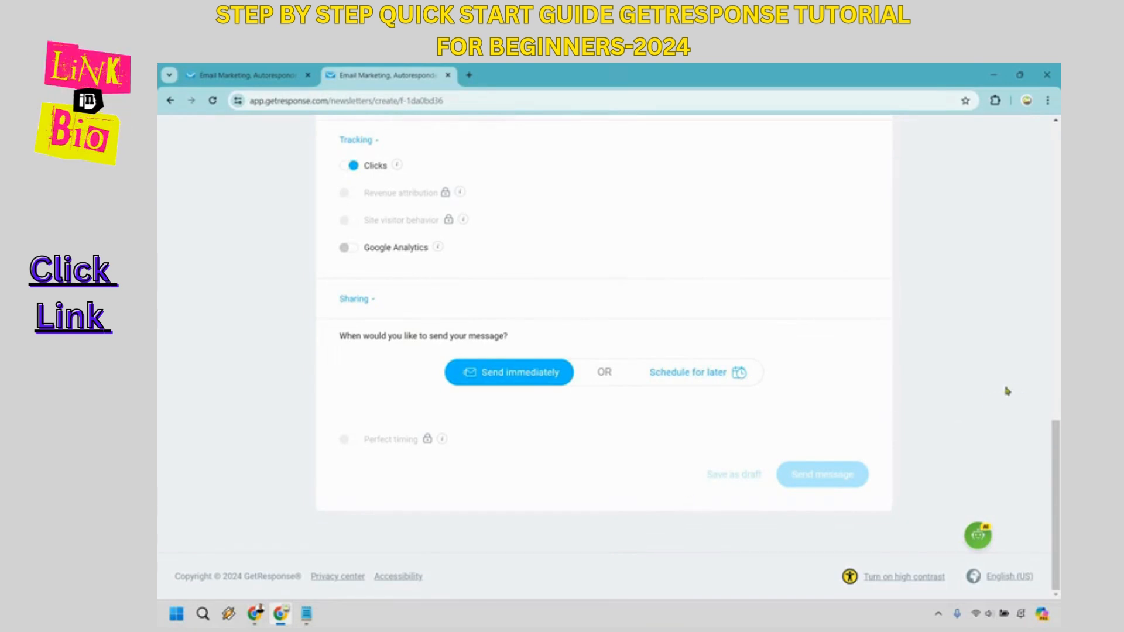
{"action": "scroll", "coordinate": [990, 389], "scroll_direction": "up", "scroll_amount": 15}
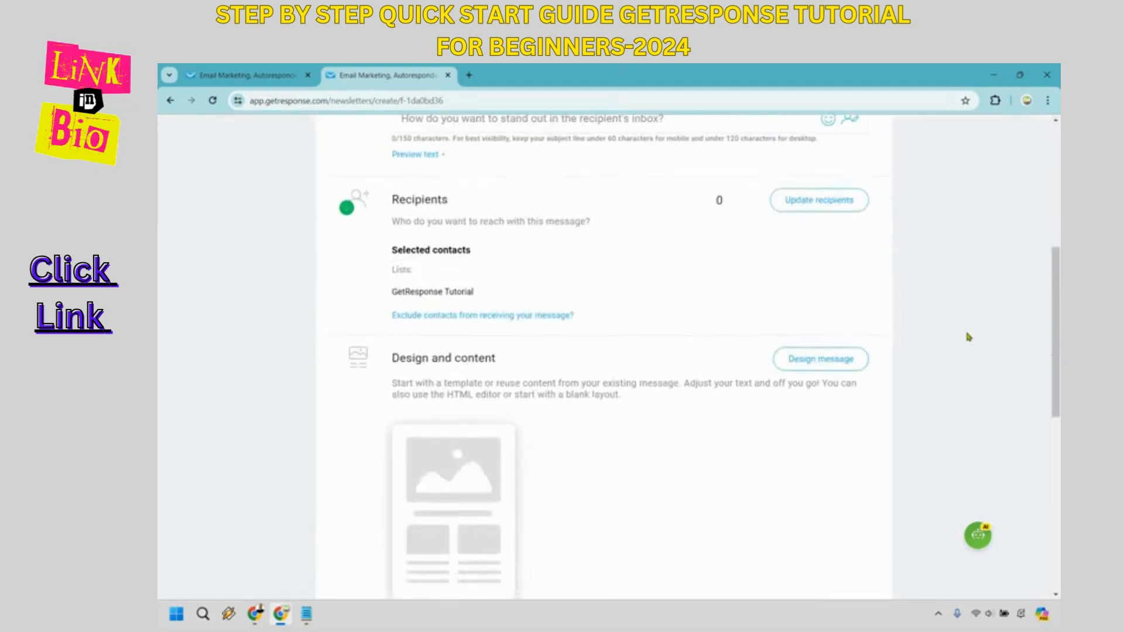
{"action": "scroll", "coordinate": [968, 337], "scroll_direction": "up", "scroll_amount": 5}
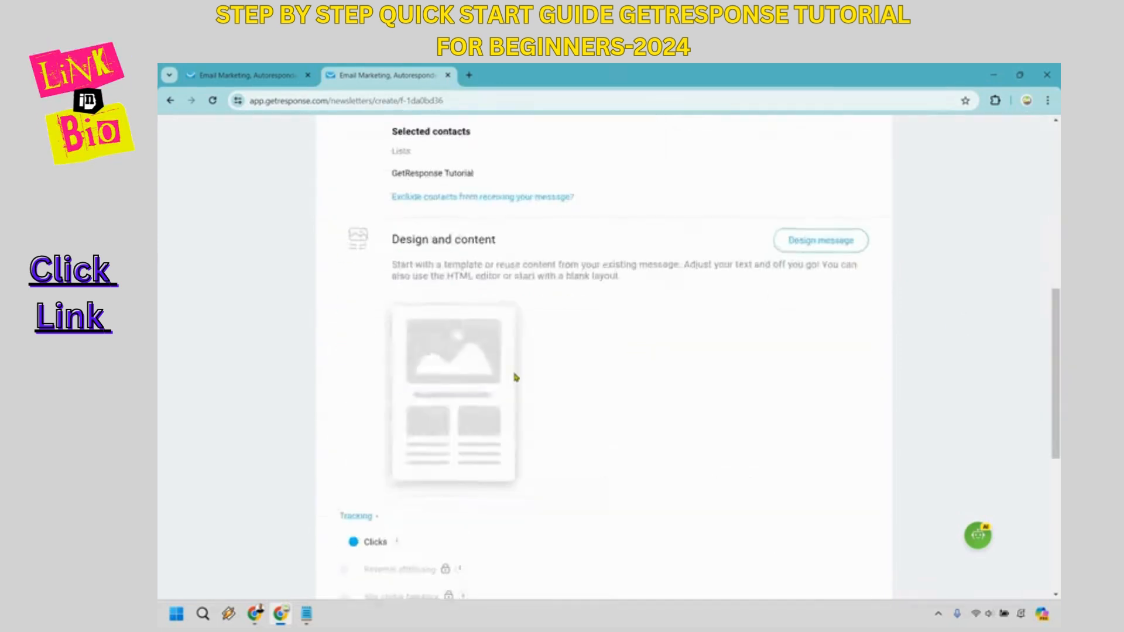
{"action": "scroll", "coordinate": [515, 376], "scroll_direction": "down", "scroll_amount": 10}
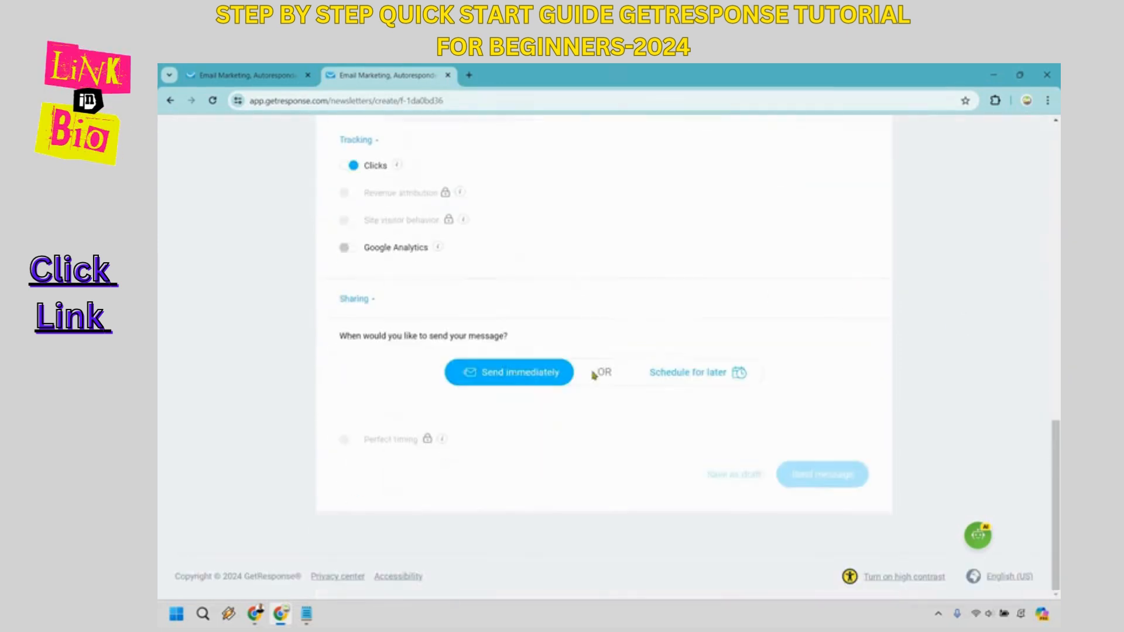
{"action": "scroll", "coordinate": [963, 371], "scroll_direction": "up", "scroll_amount": 10}
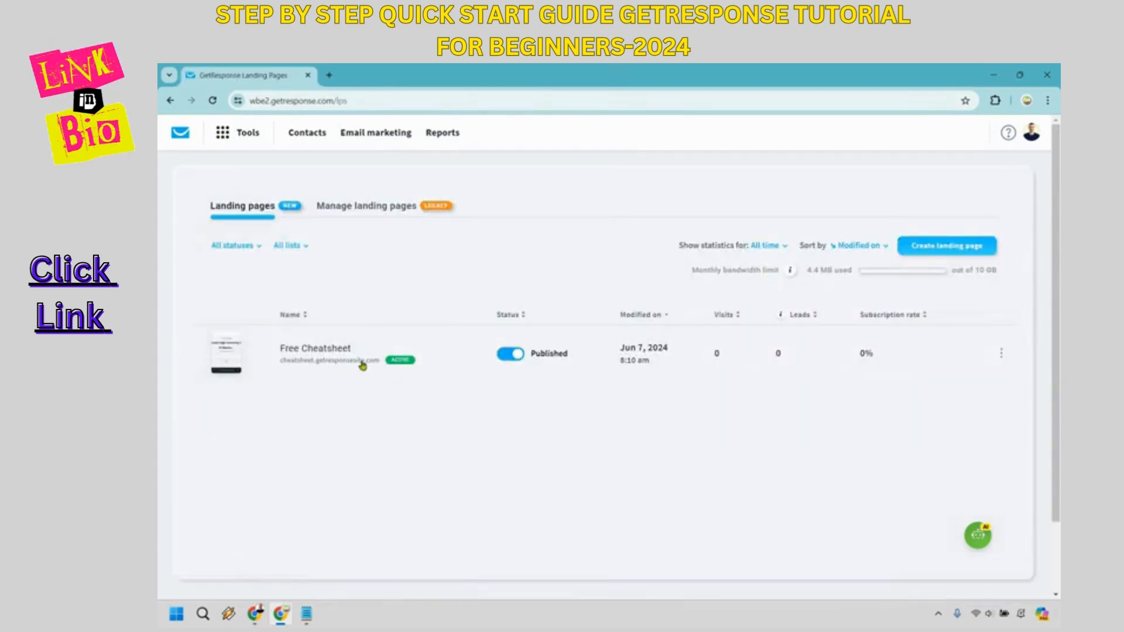
Open the published Free Cheatsheet landing page and submit its sign-up form with the prefilled e-mail address.
{"action": "left_click", "coordinate": [363, 362]}
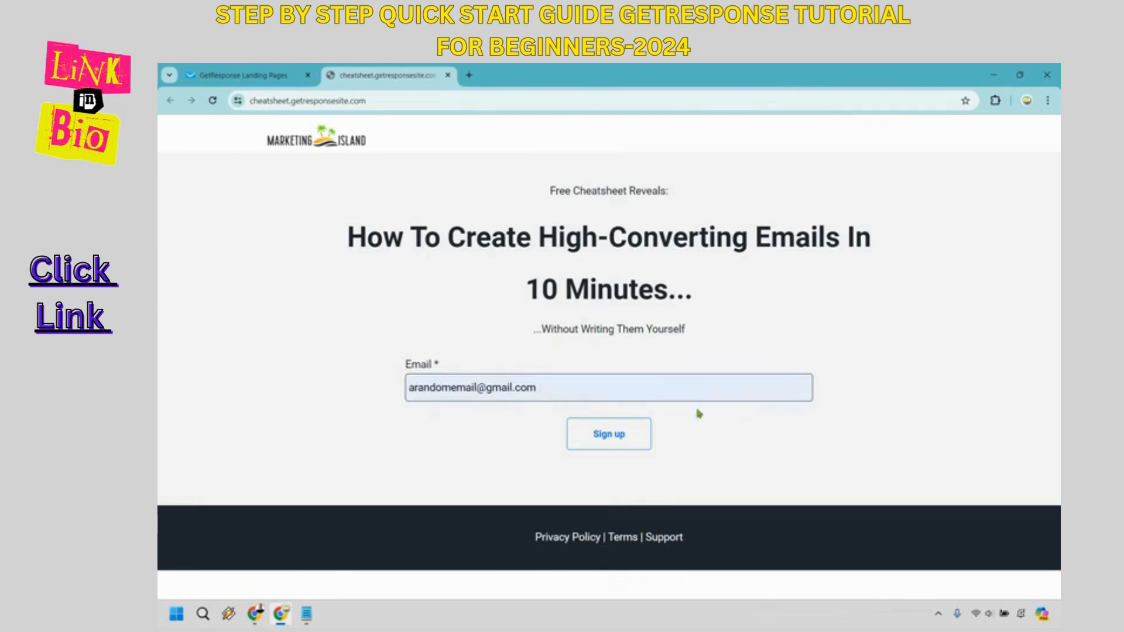
{"action": "left_click", "coordinate": [616, 437]}
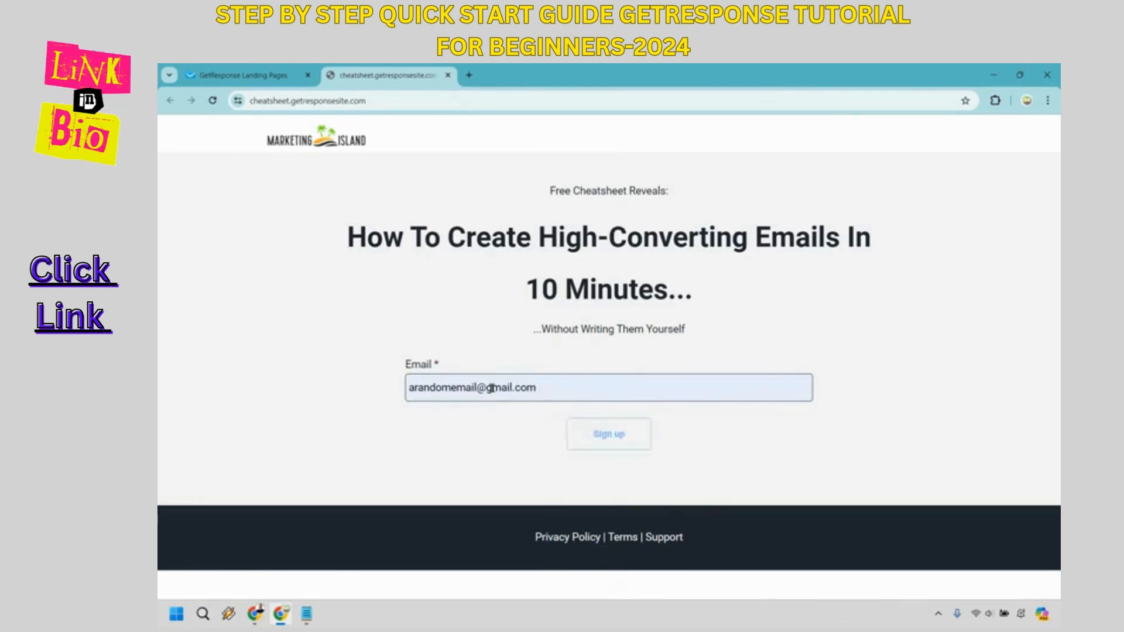